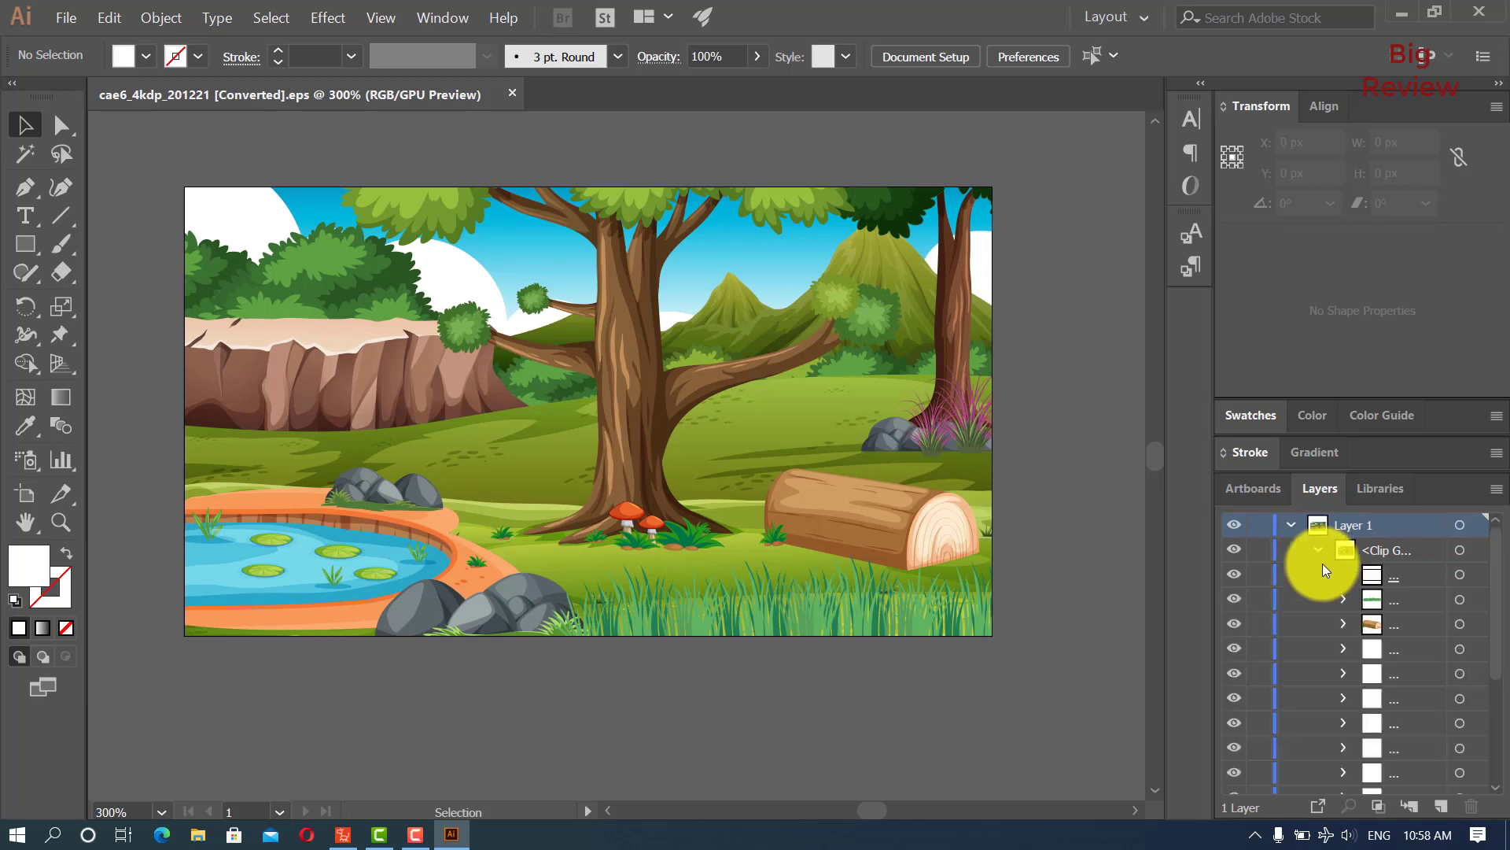
Hide the white cloud group near the bottom of the layer stack and show it again
{"action": "scroll", "coordinate": [1404, 694], "scroll_direction": "down", "scroll_amount": 5}
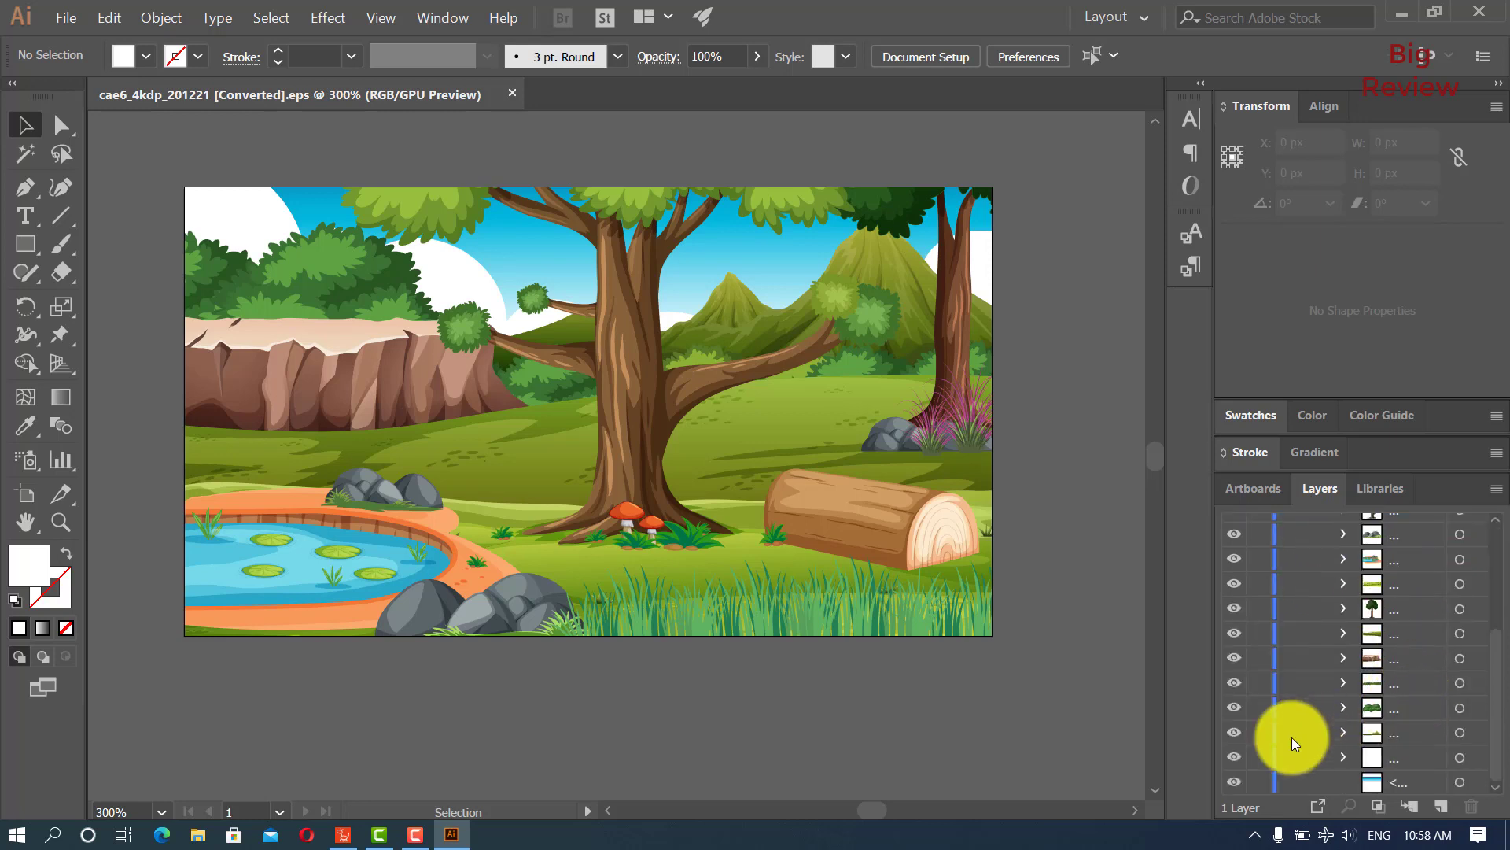
{"action": "left_click", "coordinate": [1237, 759]}
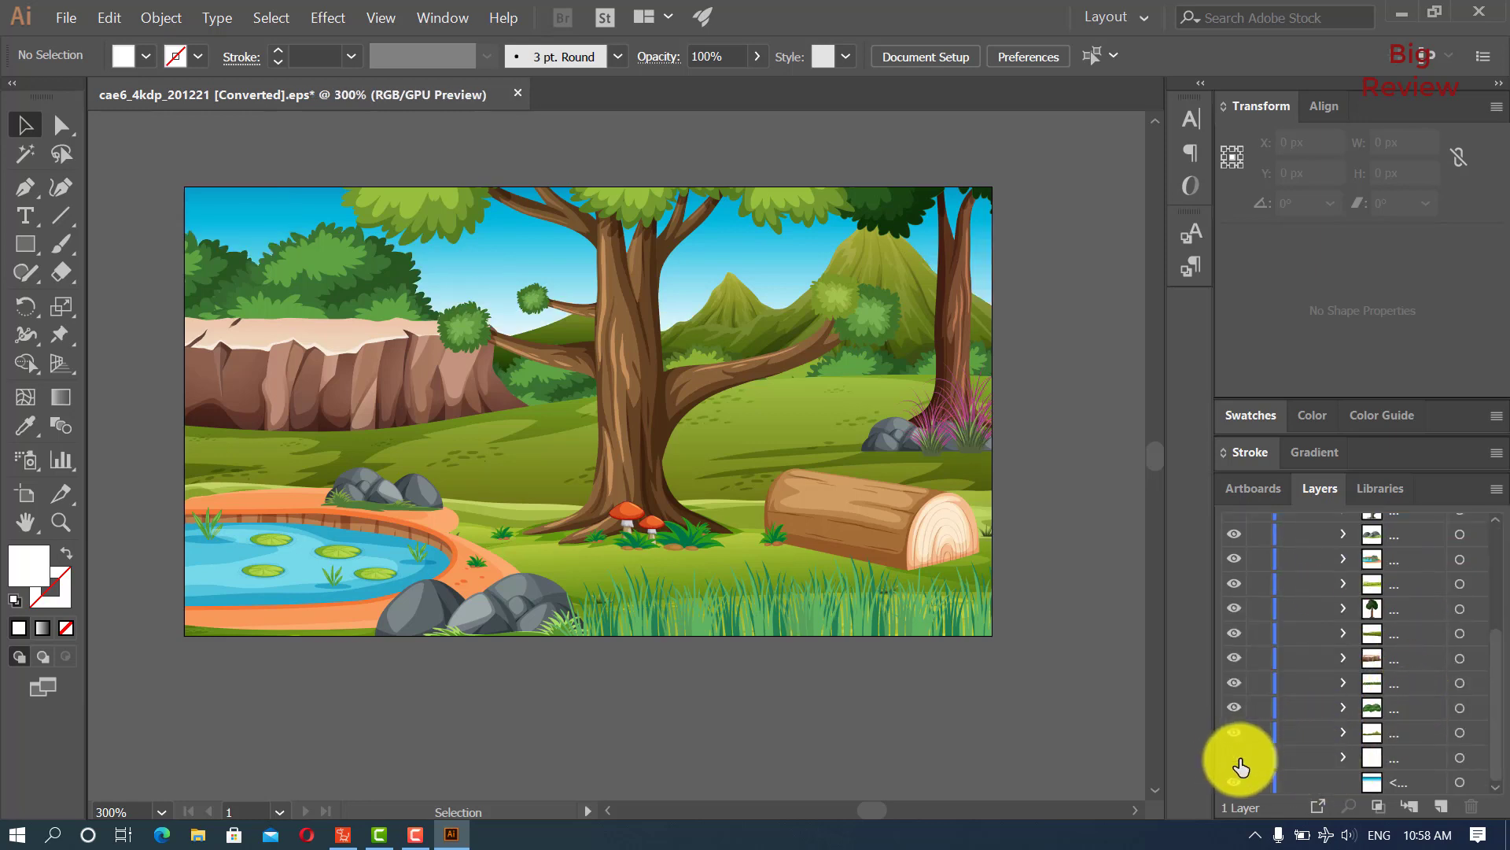
{"action": "left_click", "coordinate": [1237, 759]}
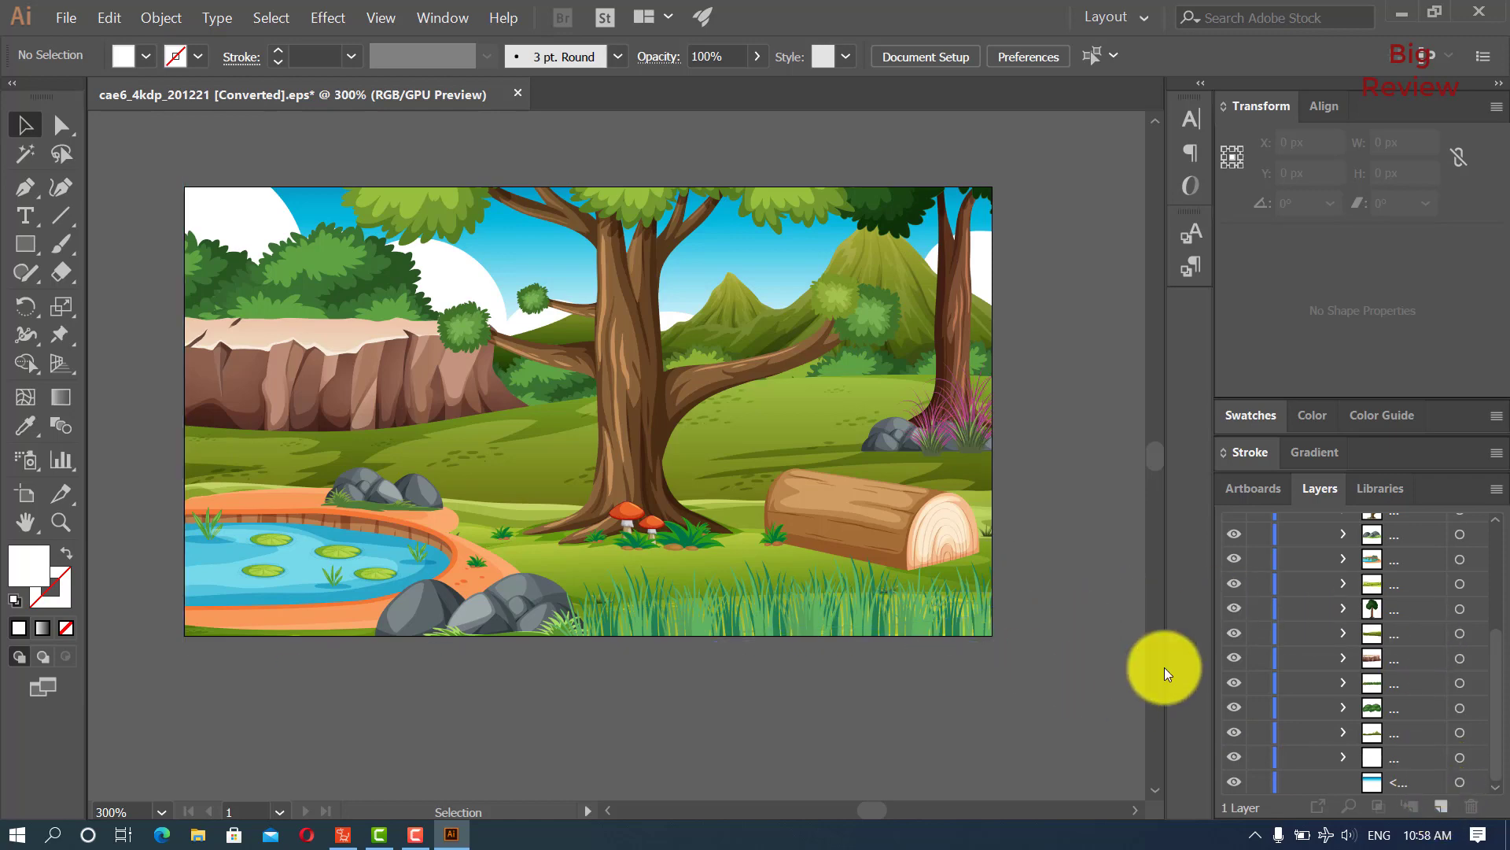
Release the clipping mask on the whole forest illustration in Layer 1
{"action": "scroll", "coordinate": [1361, 570], "scroll_direction": "up", "scroll_amount": 5}
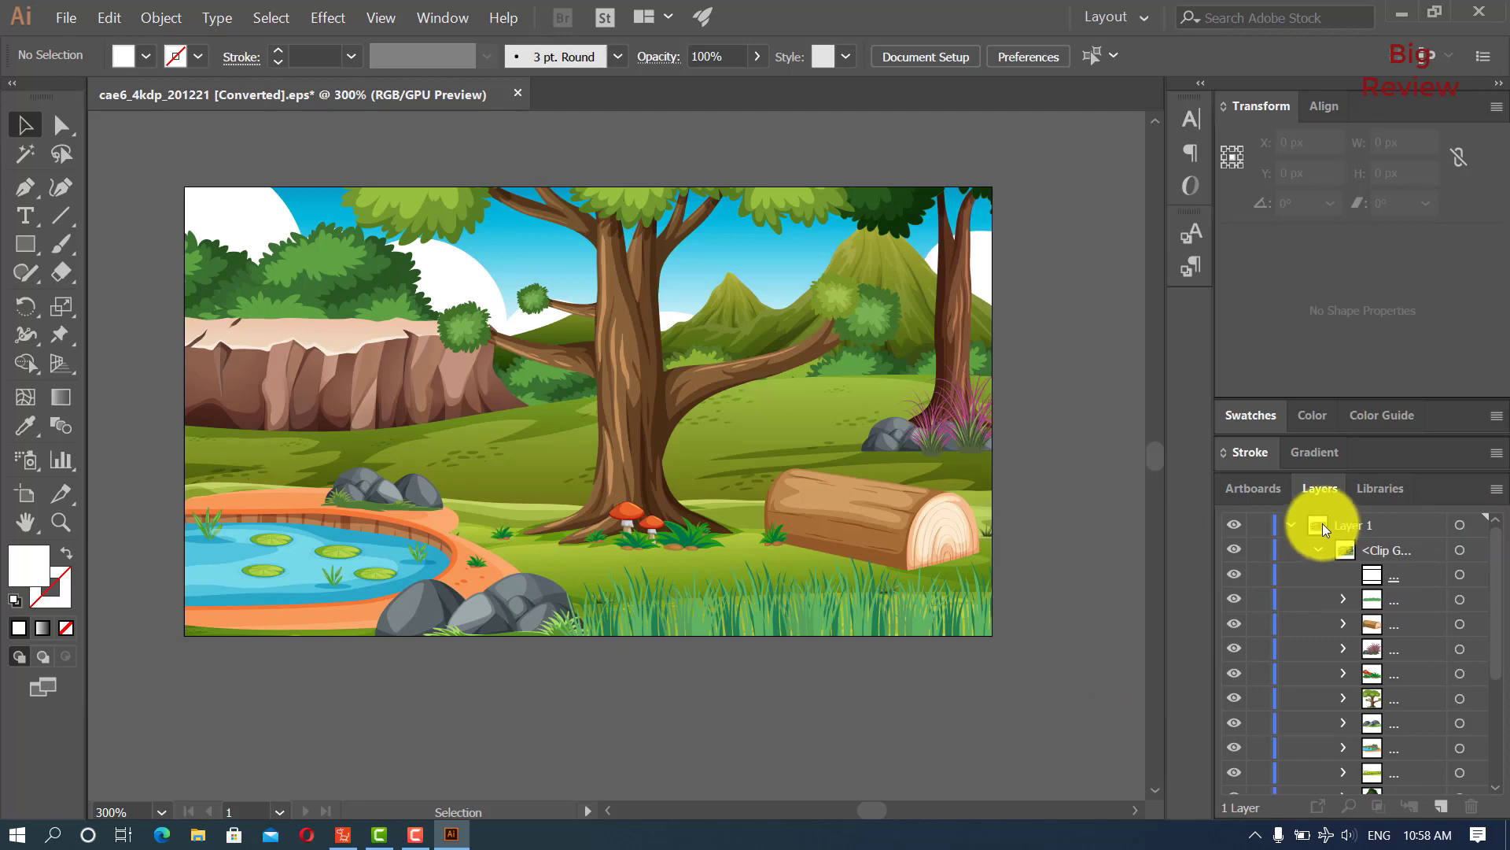
{"action": "left_click", "coordinate": [1365, 526]}
{"action": "scroll", "coordinate": [952, 681], "scroll_direction": "up", "scroll_amount": 1}
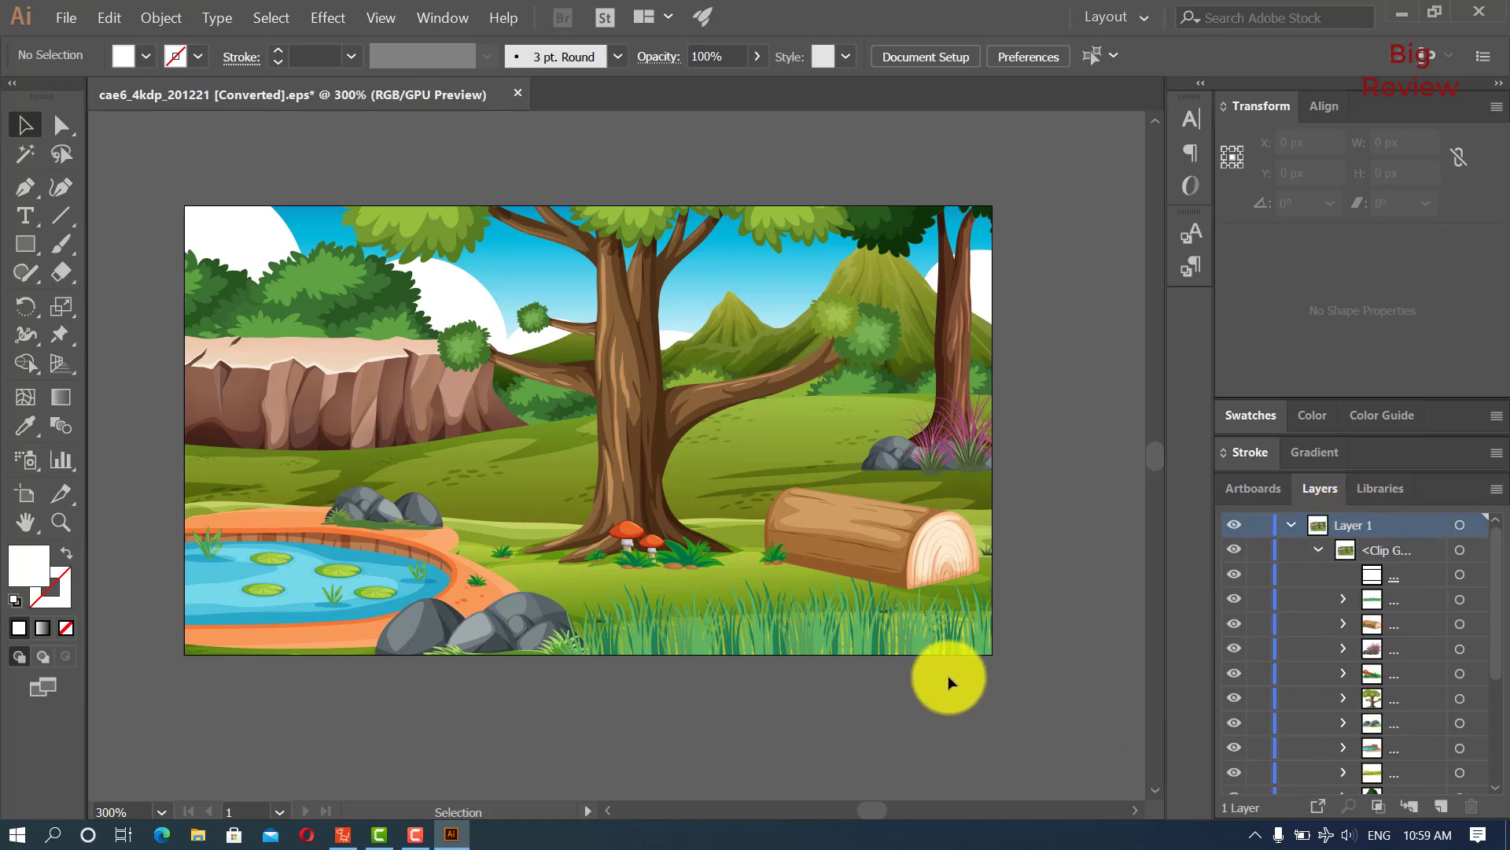
{"action": "left_click", "coordinate": [830, 441]}
{"action": "right_click", "coordinate": [907, 458]}
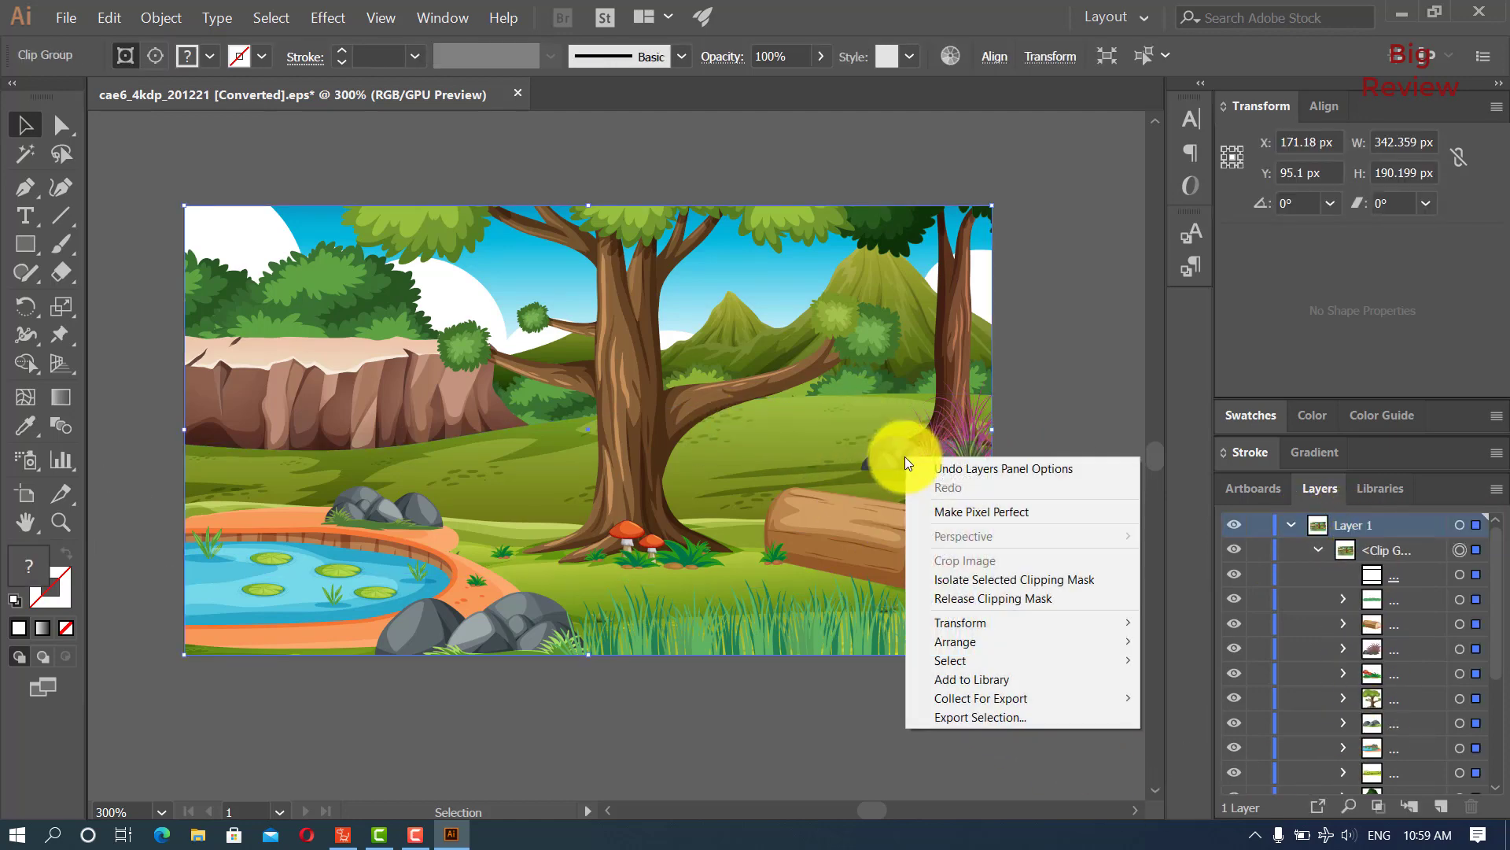
{"action": "left_click", "coordinate": [1022, 599]}
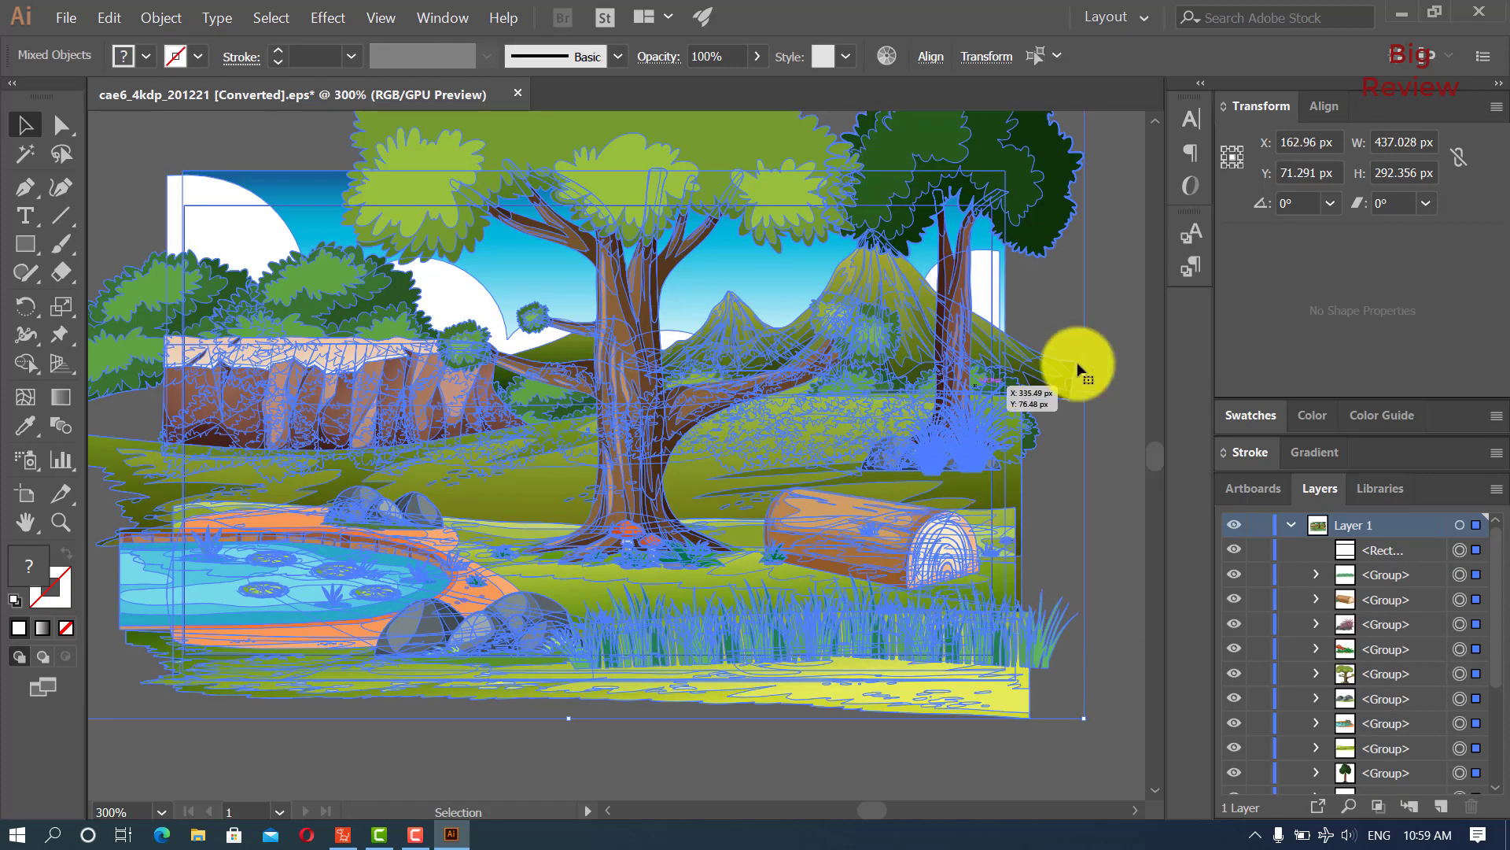
Check which parts of the released scene are separate groups by selecting the central tree, bushes, pond area, and ground in turn
{"action": "left_click", "coordinate": [1123, 304]}
{"action": "left_click", "coordinate": [1025, 189]}
{"action": "left_click", "coordinate": [674, 327]}
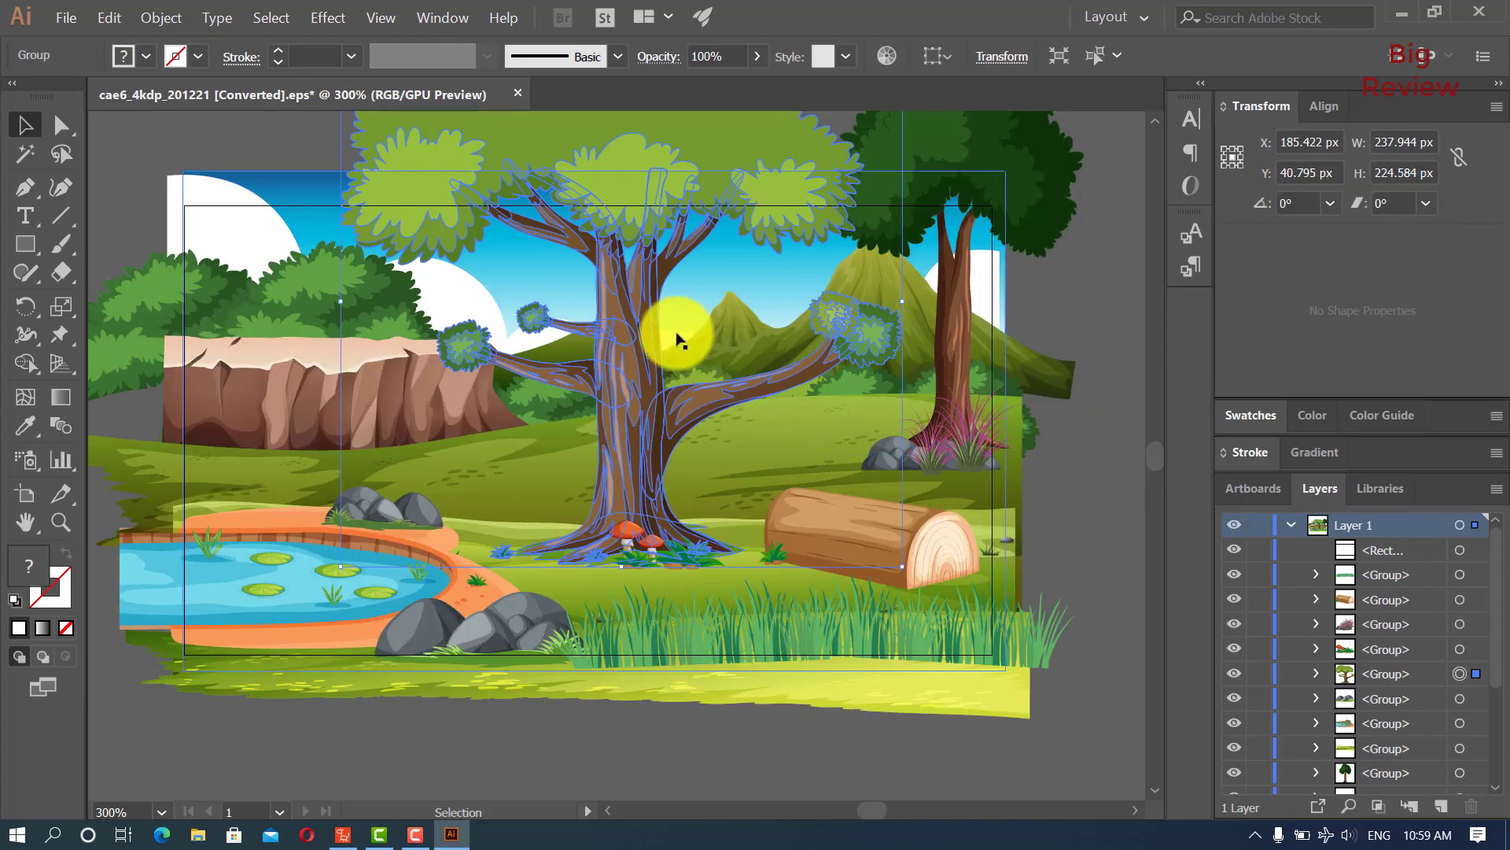
{"action": "left_click", "coordinate": [270, 347]}
{"action": "left_click", "coordinate": [270, 293]}
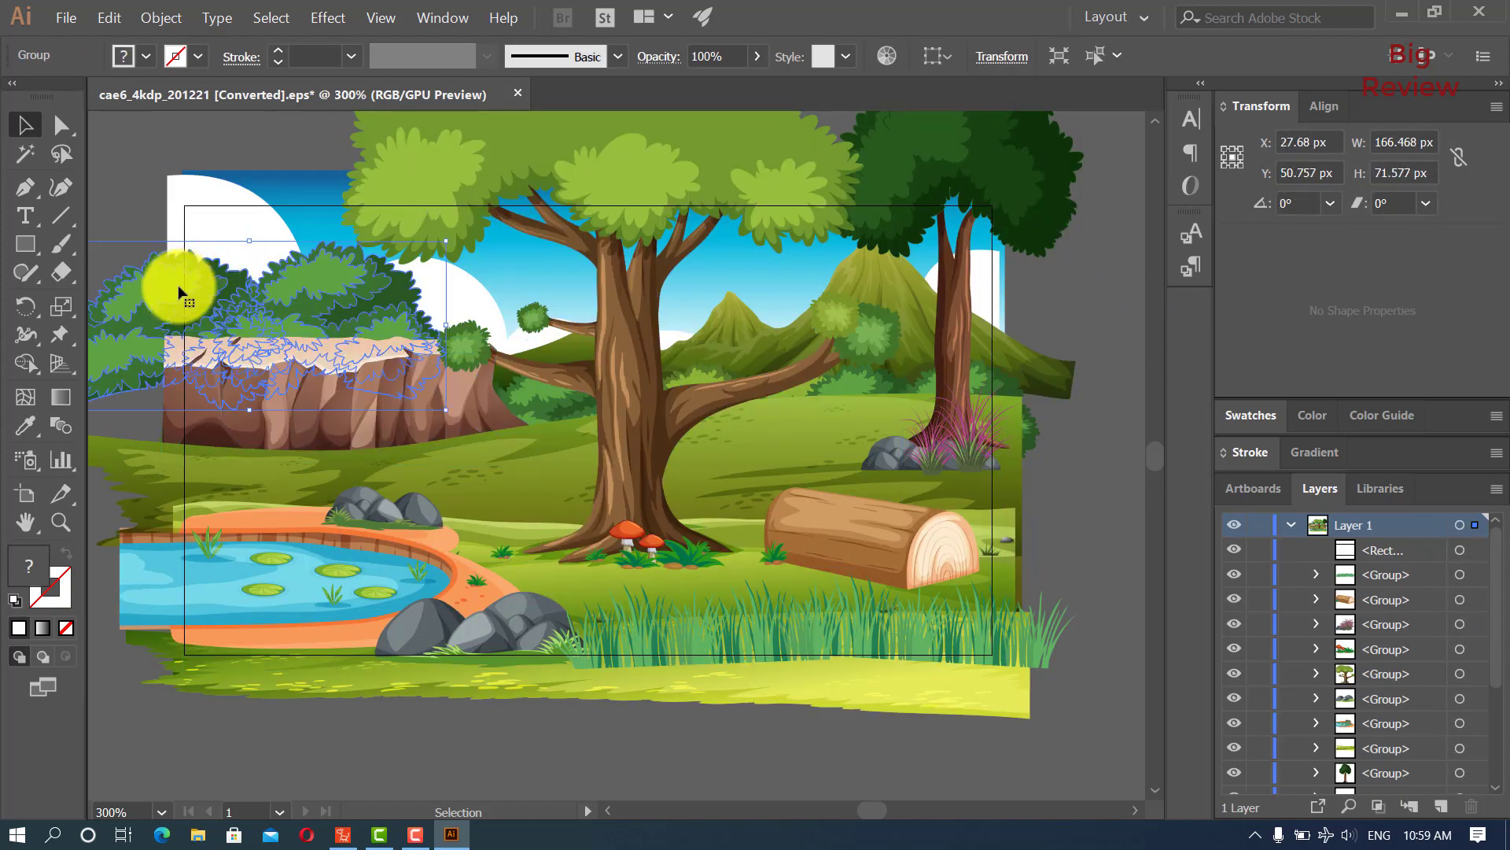
{"action": "left_click", "coordinate": [365, 590]}
{"action": "left_click", "coordinate": [712, 653]}
{"action": "left_click", "coordinate": [856, 690]}
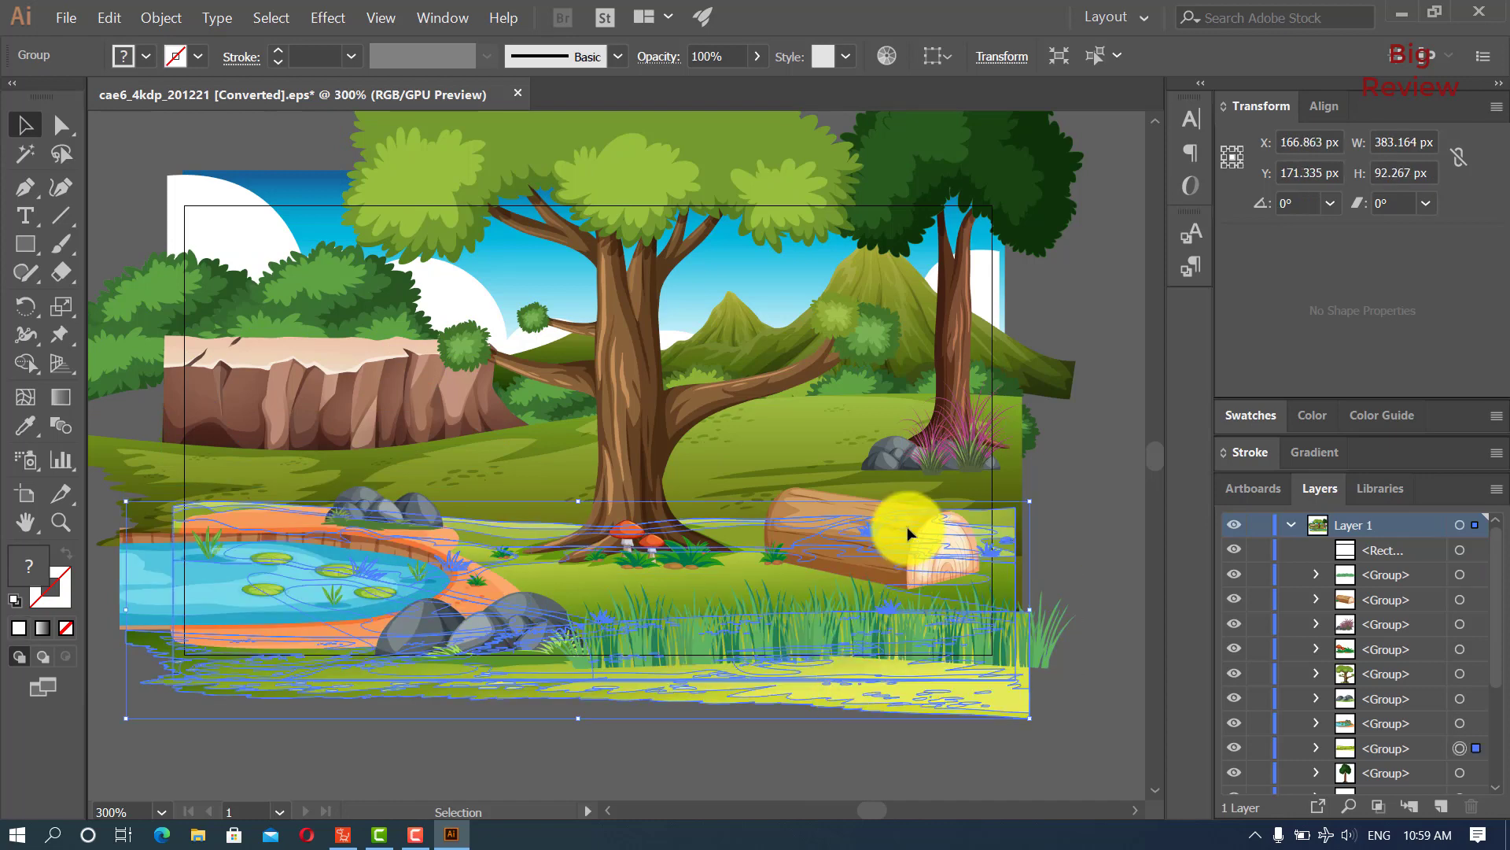
{"action": "left_click", "coordinate": [1122, 438]}
{"action": "left_click", "coordinate": [970, 446]}
{"action": "left_click", "coordinate": [1082, 432]}
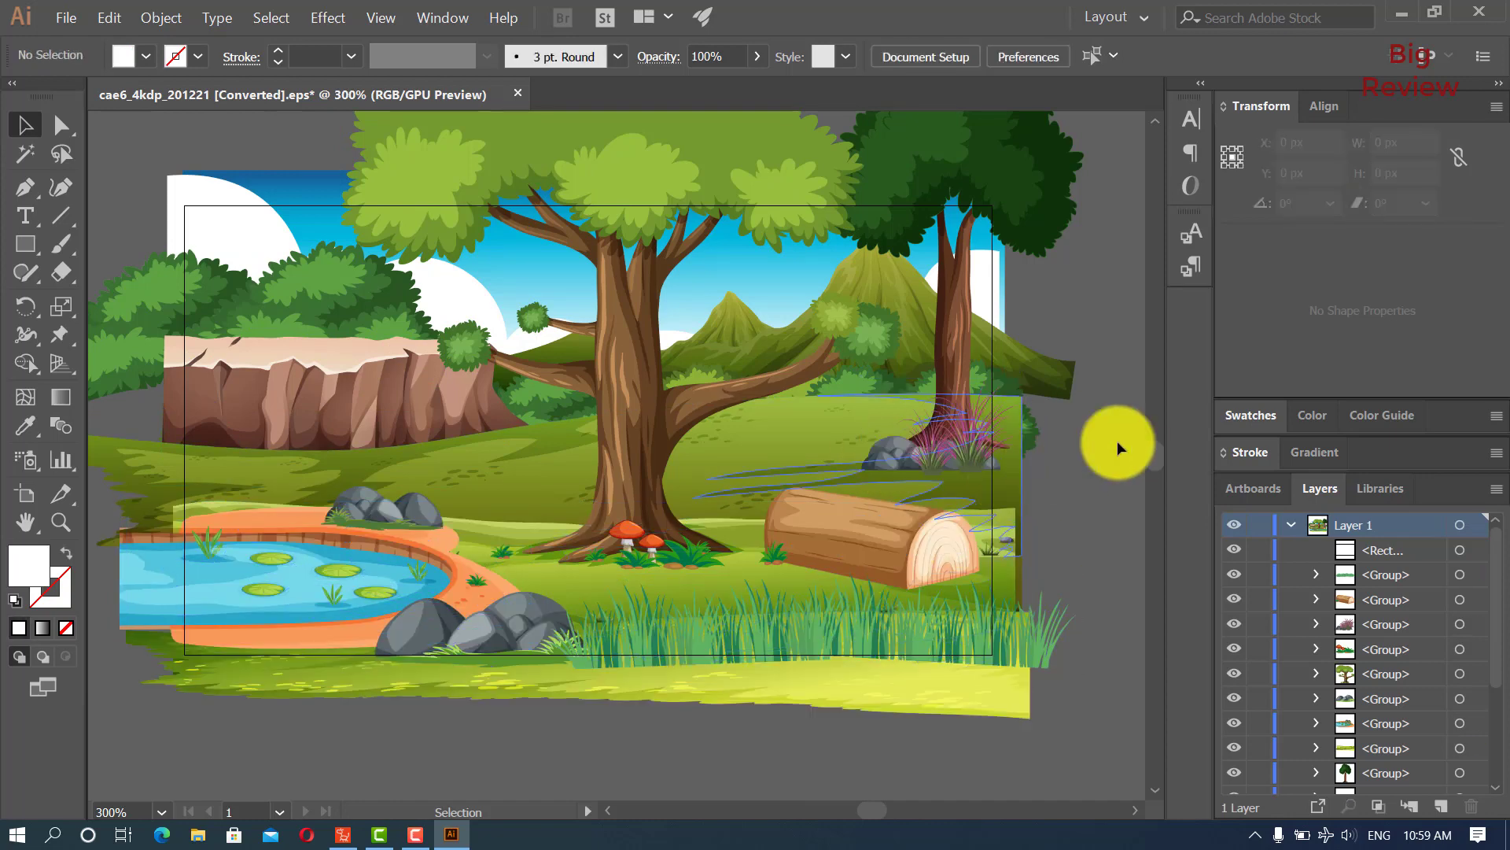
Collect Layer 1 as an export asset and remove the duplicate asset Layer 1 (2)
{"action": "left_click", "coordinate": [1314, 806]}
{"action": "left_click_drag", "start_coordinate": [1300, 205], "coordinate": [1196, 164]}
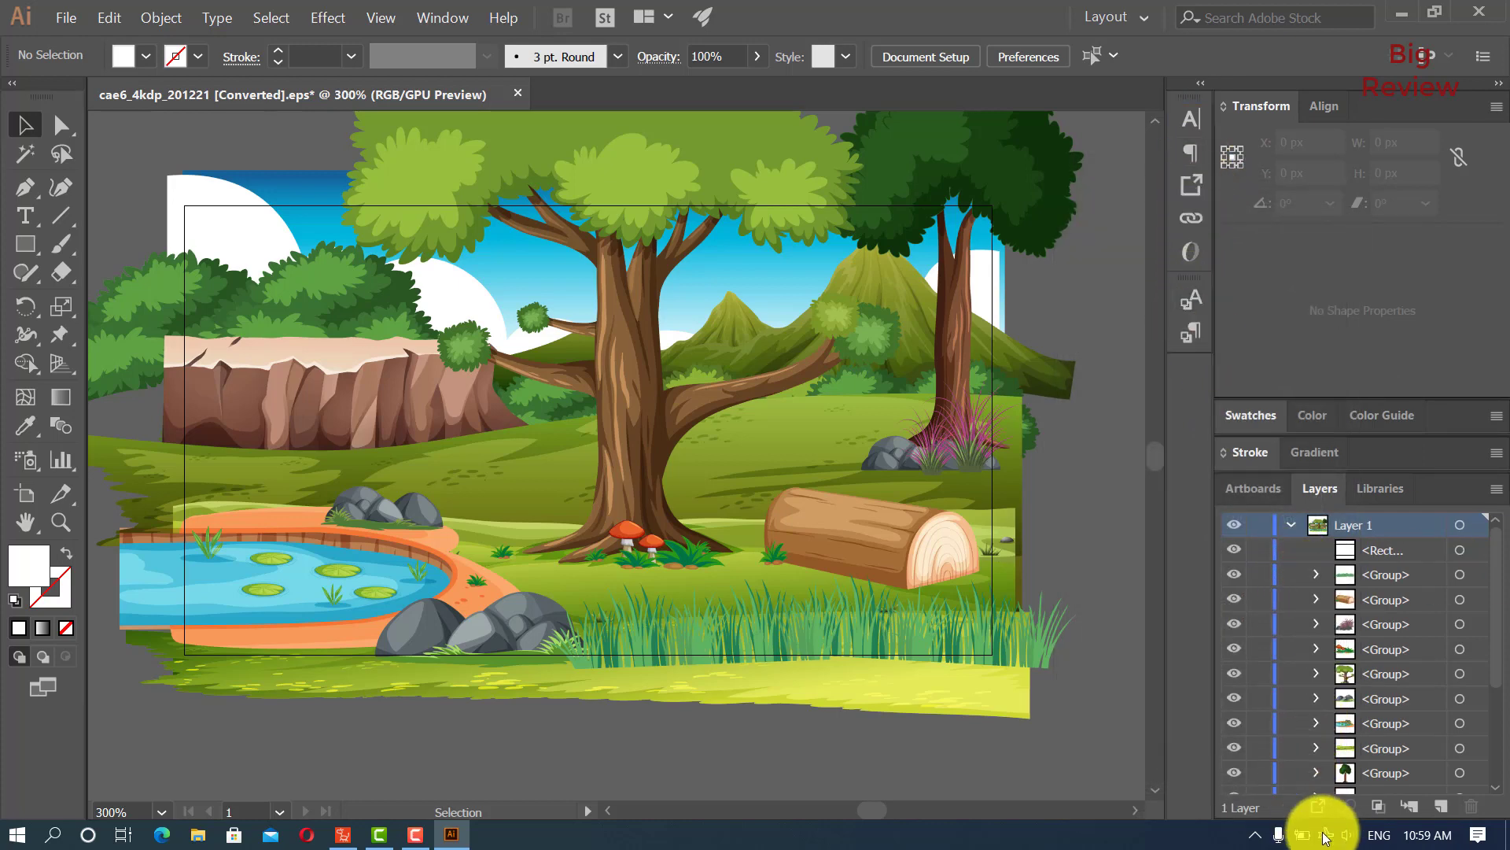
{"action": "left_click", "coordinate": [1318, 806]}
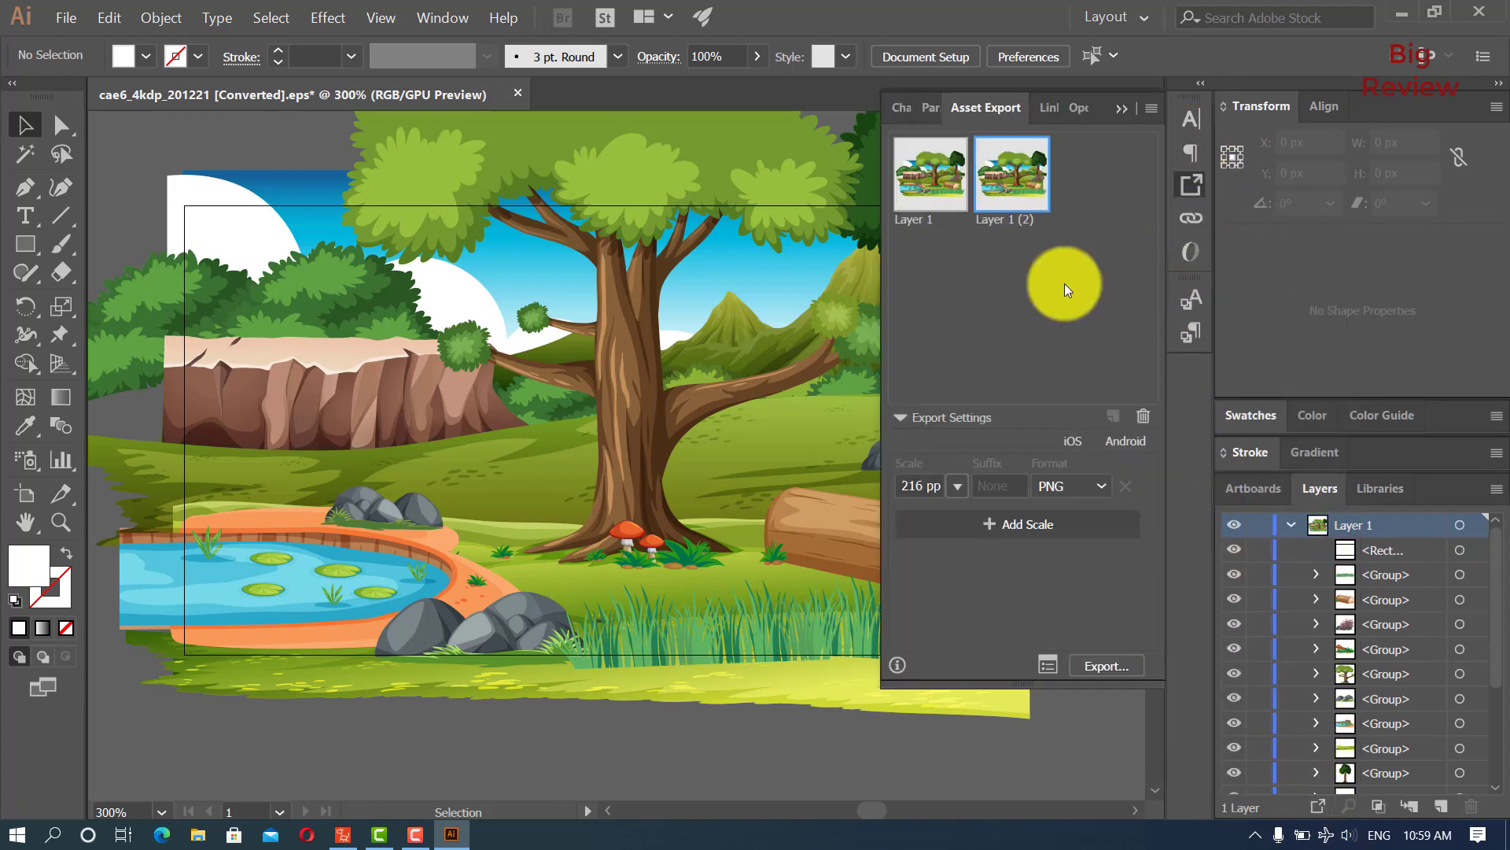
{"action": "left_click", "coordinate": [1145, 417]}
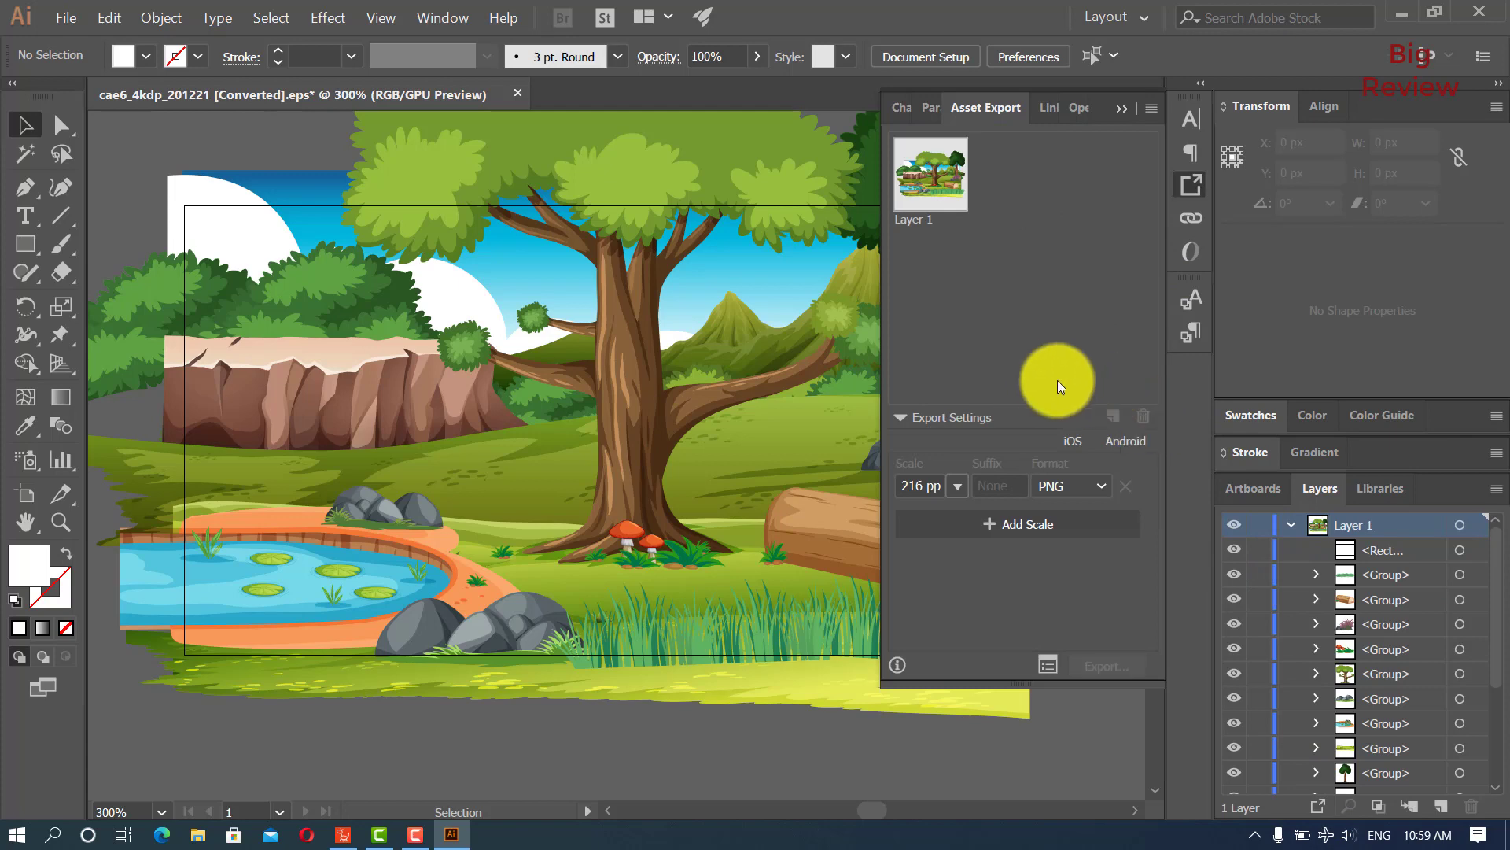
{"action": "left_click", "coordinate": [445, 838]}
{"action": "left_click", "coordinate": [1434, 742]}
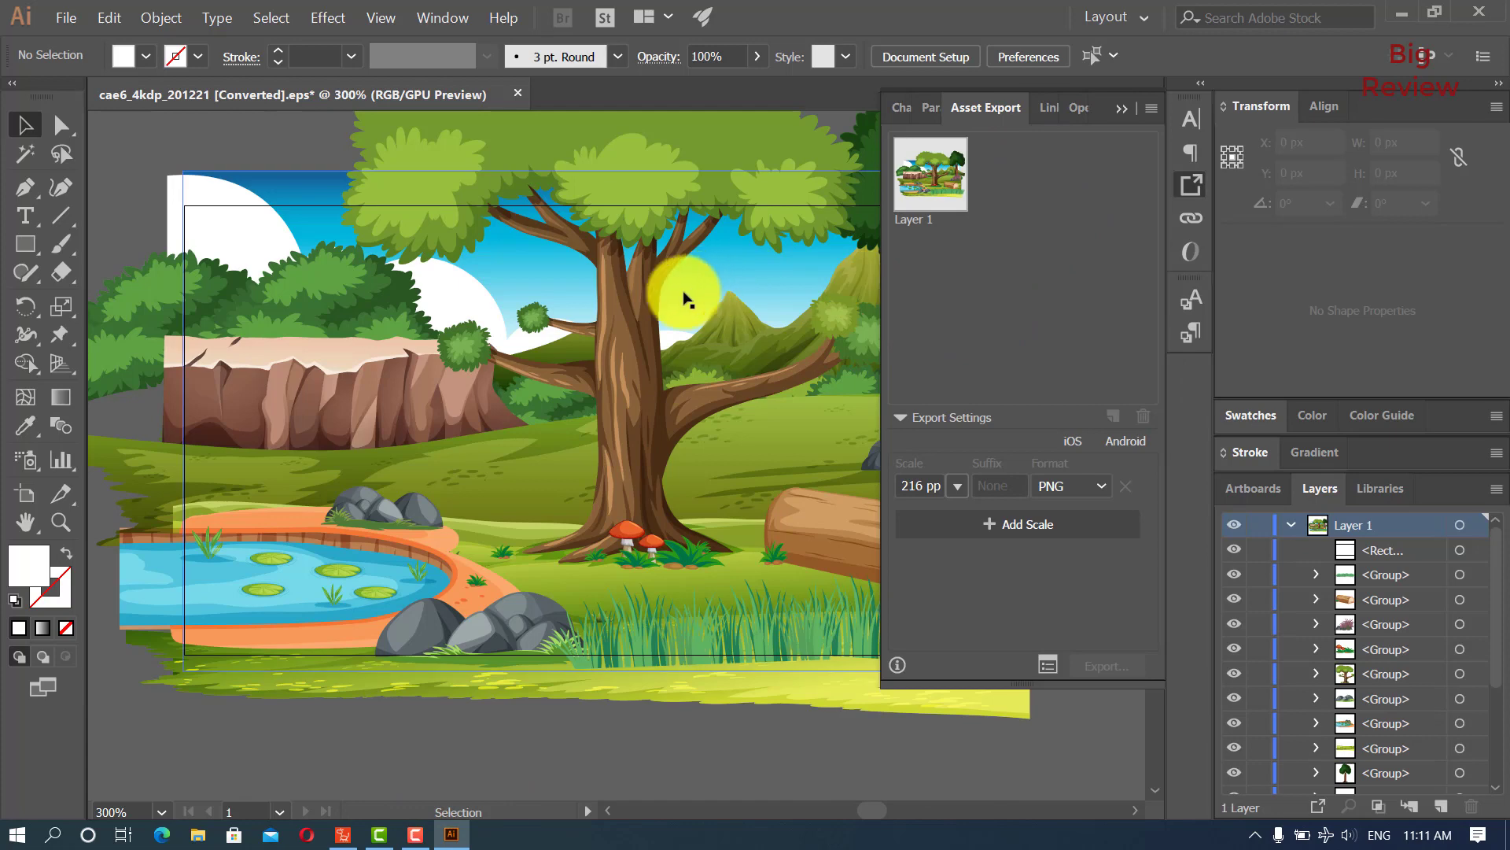
Add the large central tree and the dark green tree as two separate export assets
{"action": "left_click", "coordinate": [623, 283]}
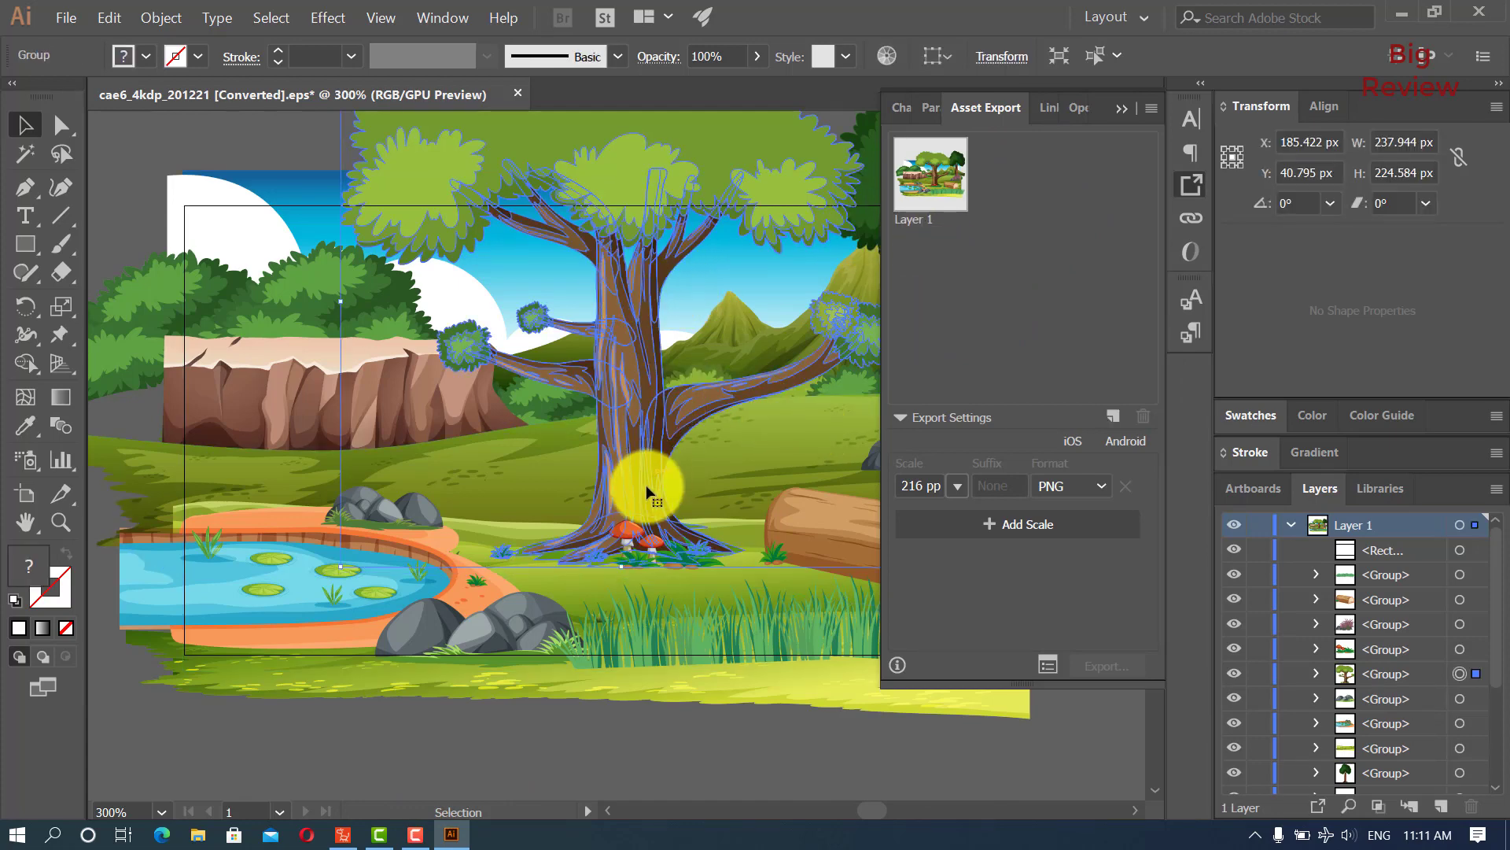
{"action": "scroll", "coordinate": [566, 499], "scroll_direction": "down", "scroll_amount": 1}
{"action": "left_click_drag", "start_coordinate": [566, 499], "coordinate": [488, 449]}
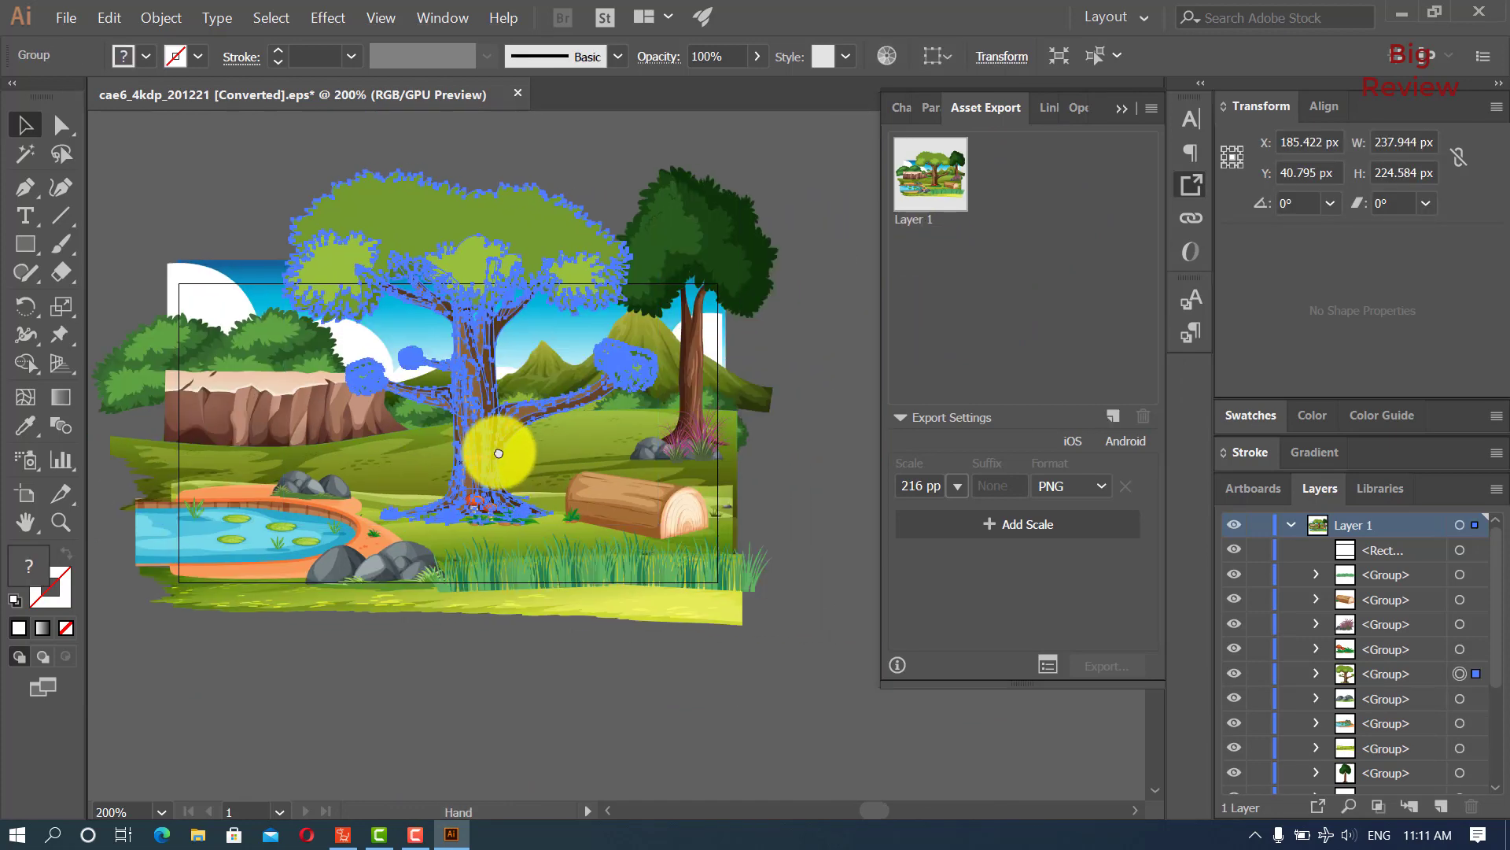
{"action": "key", "text": "ctrl+shift+a"}
{"action": "left_click", "coordinate": [521, 242]}
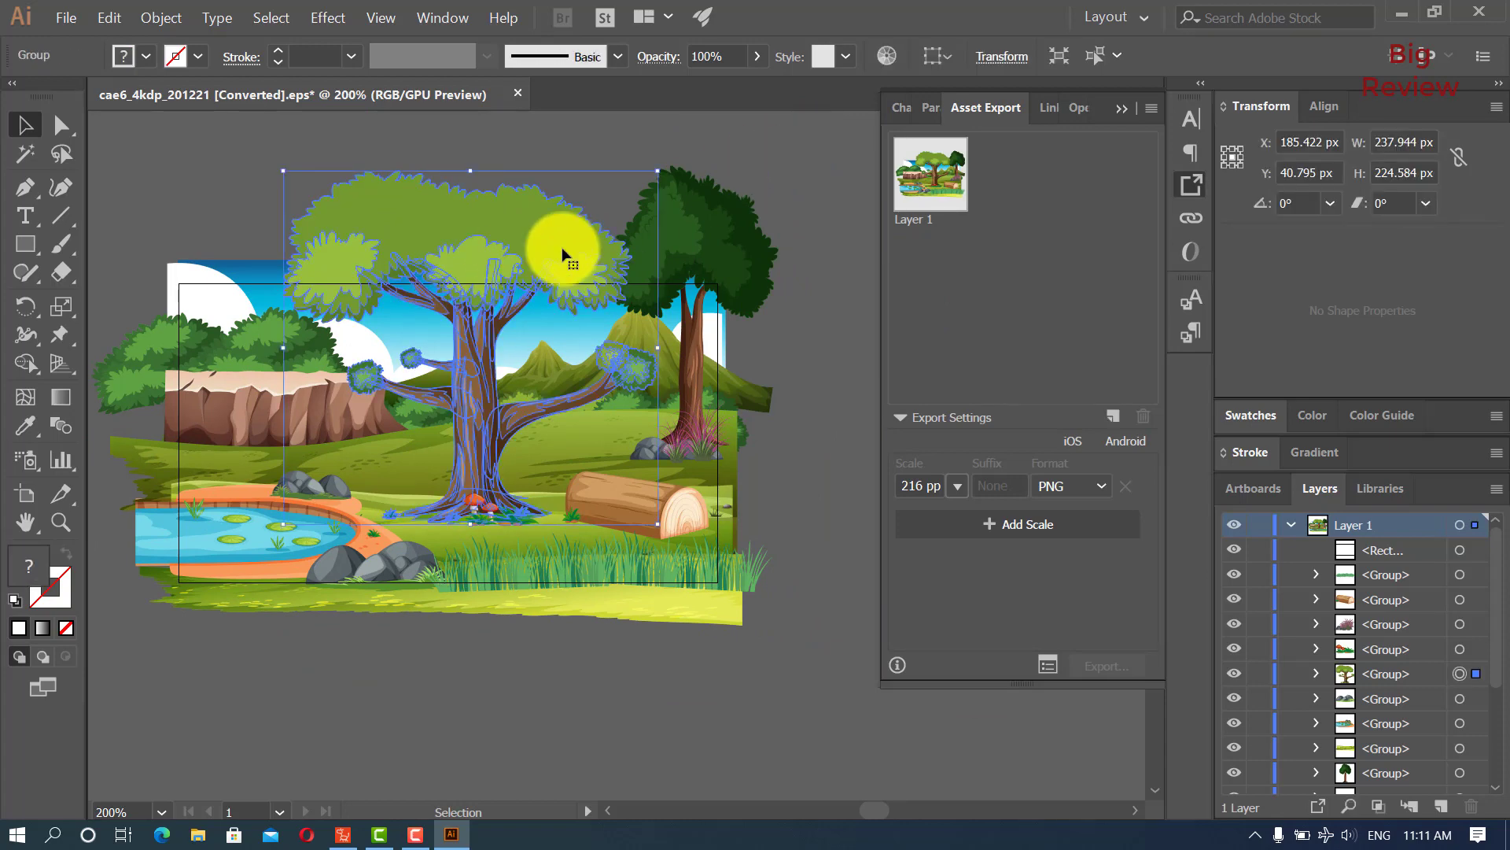
{"action": "left_click", "coordinate": [1112, 415]}
{"action": "left_click", "coordinate": [742, 254]}
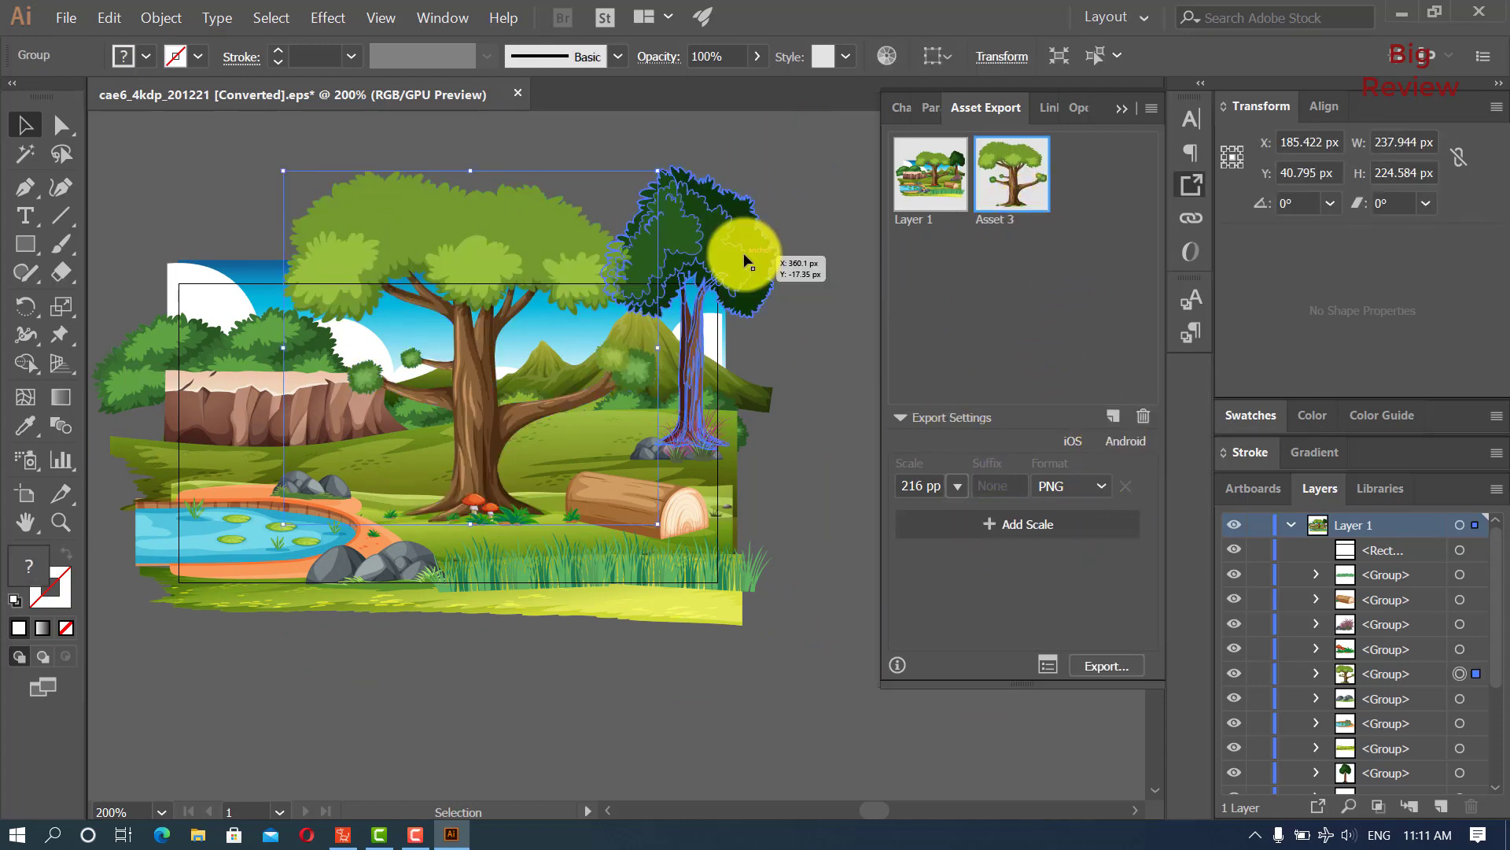
{"action": "left_click", "coordinate": [1112, 417]}
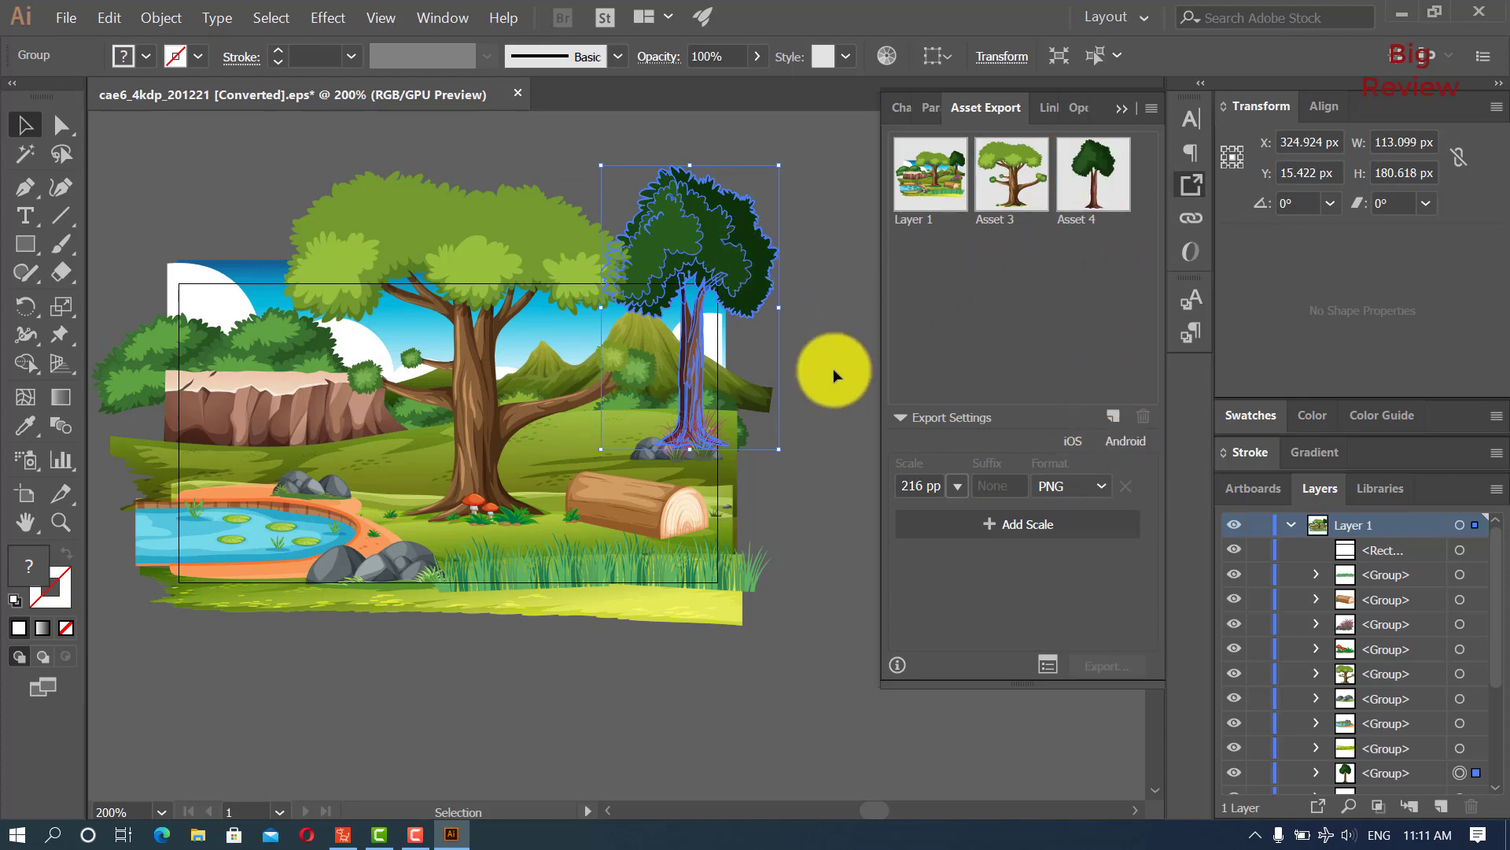
Add the mountain range and the long row of background bushes as separate export assets
{"action": "left_click", "coordinate": [761, 380]}
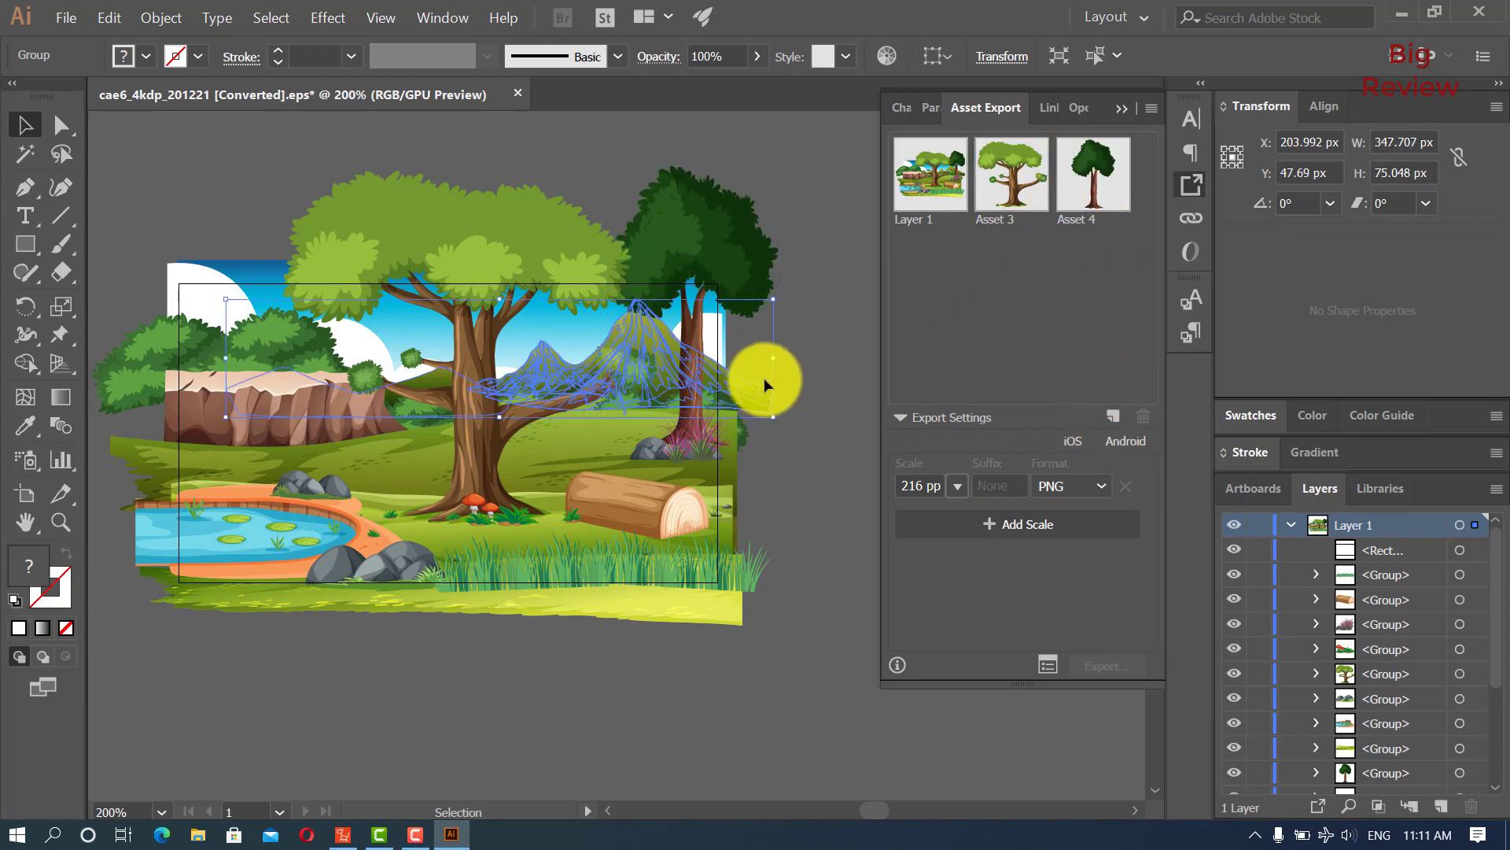
{"action": "left_click", "coordinate": [1112, 414]}
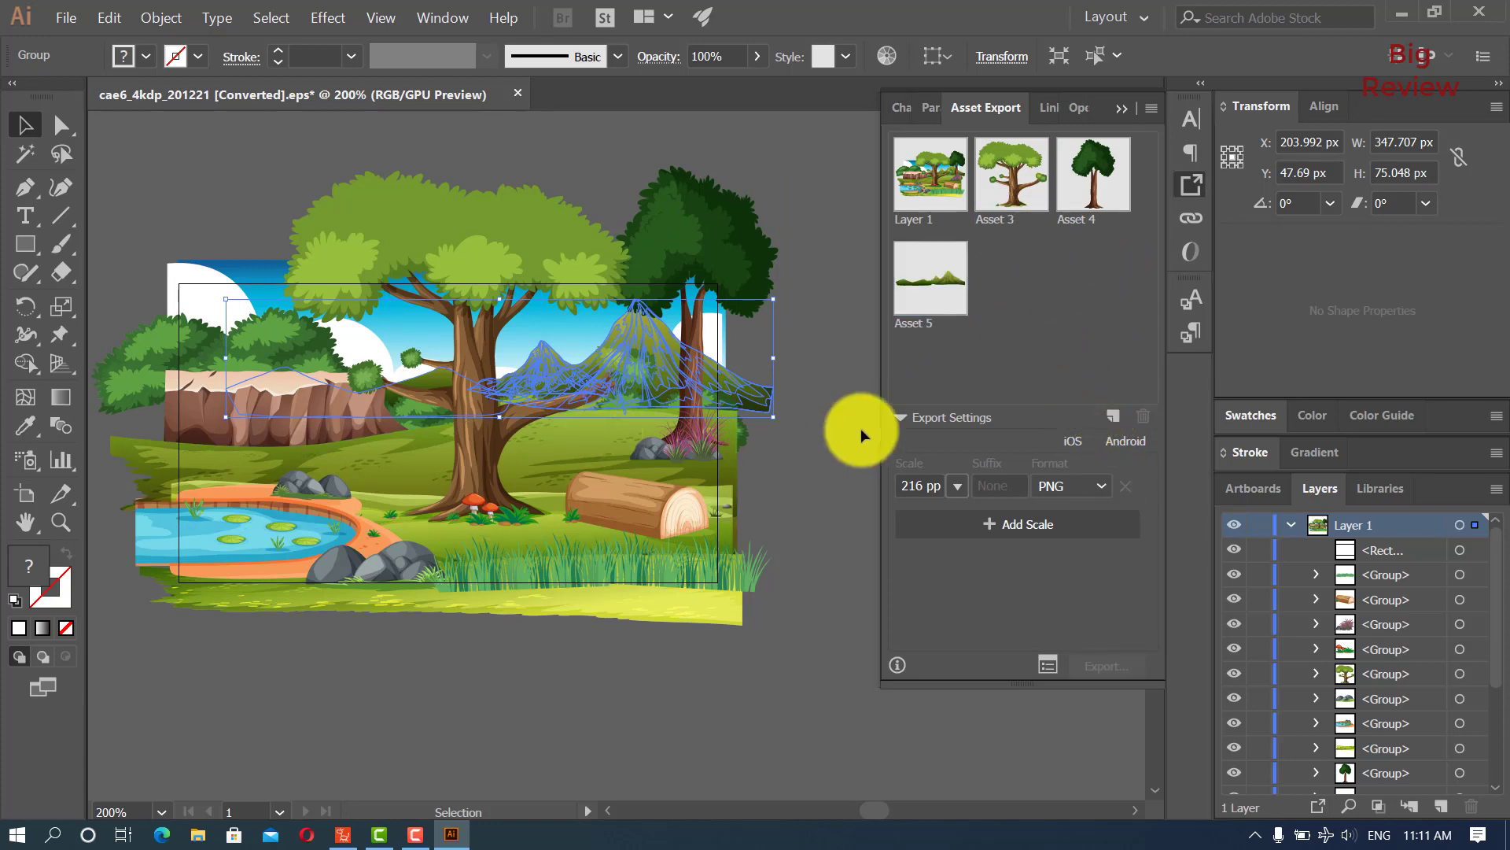
{"action": "left_click", "coordinate": [634, 401]}
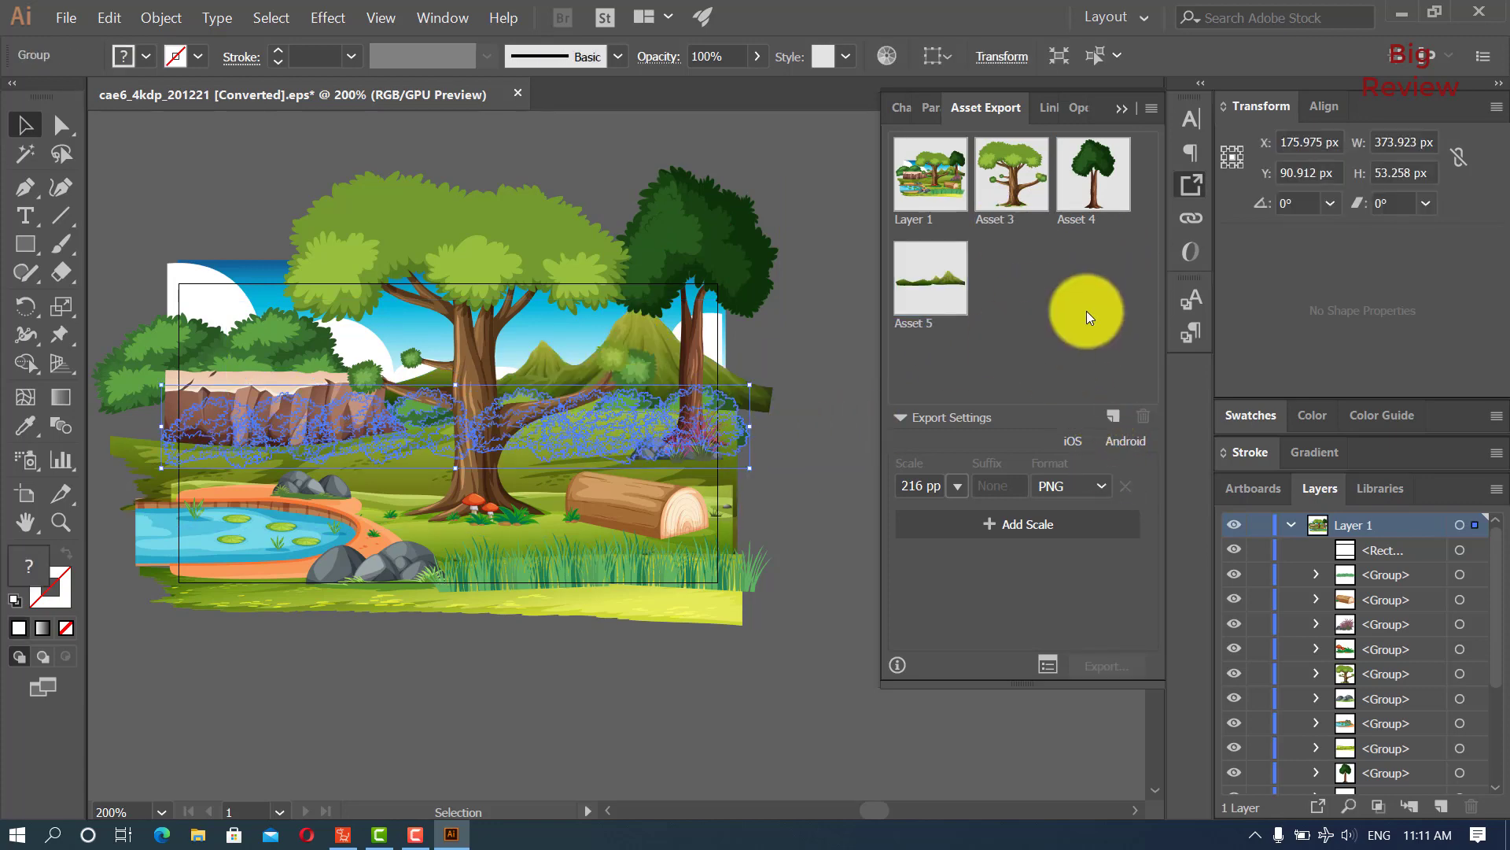
{"action": "left_click", "coordinate": [1113, 414]}
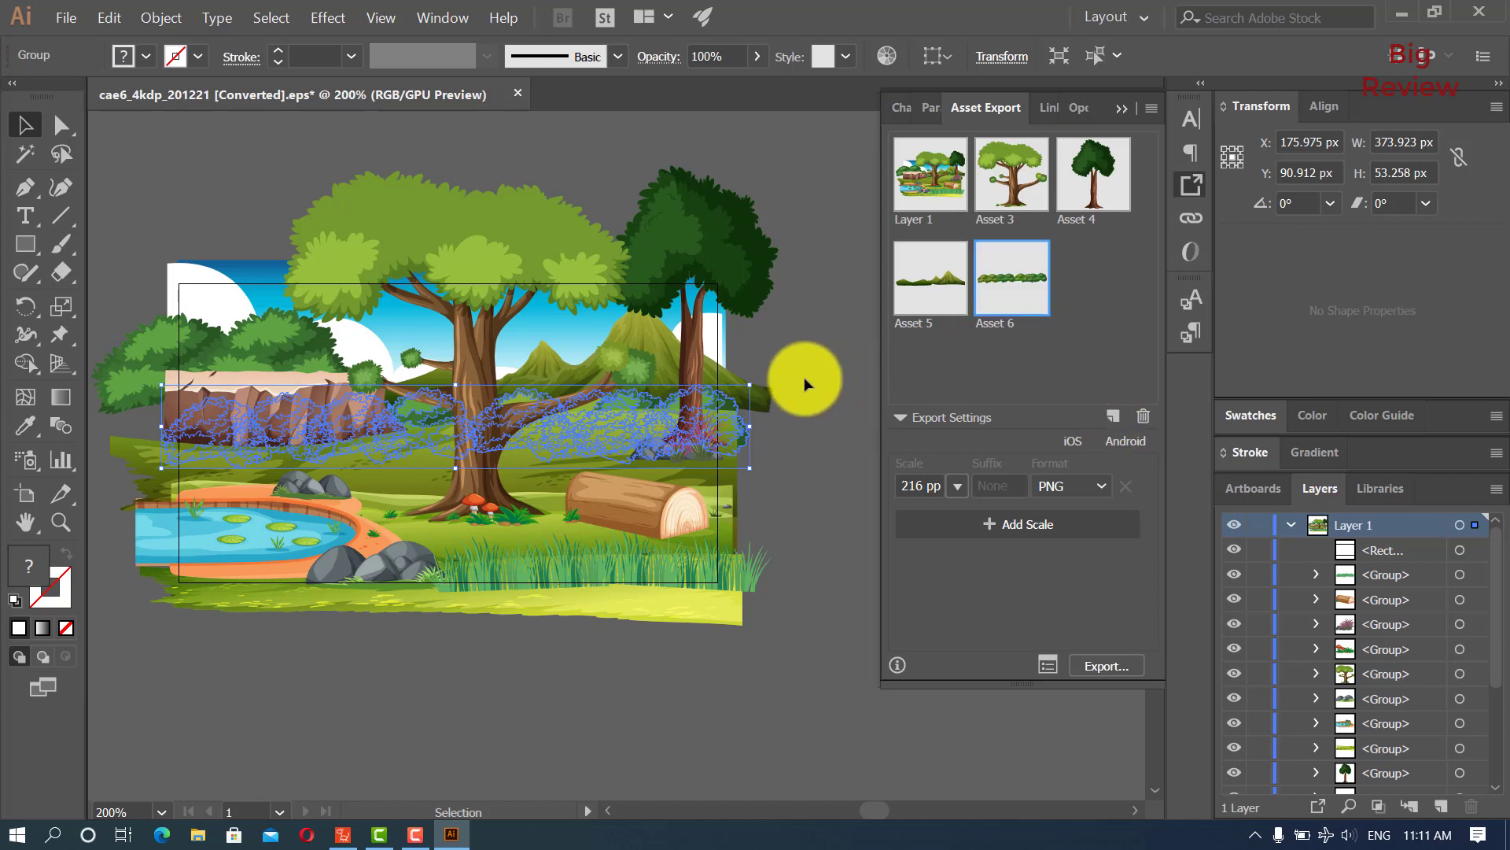
Add the brown cliff and the large bushes behind it as separate export assets
{"action": "key", "text": "Delete"}
{"action": "left_click", "coordinate": [275, 394]}
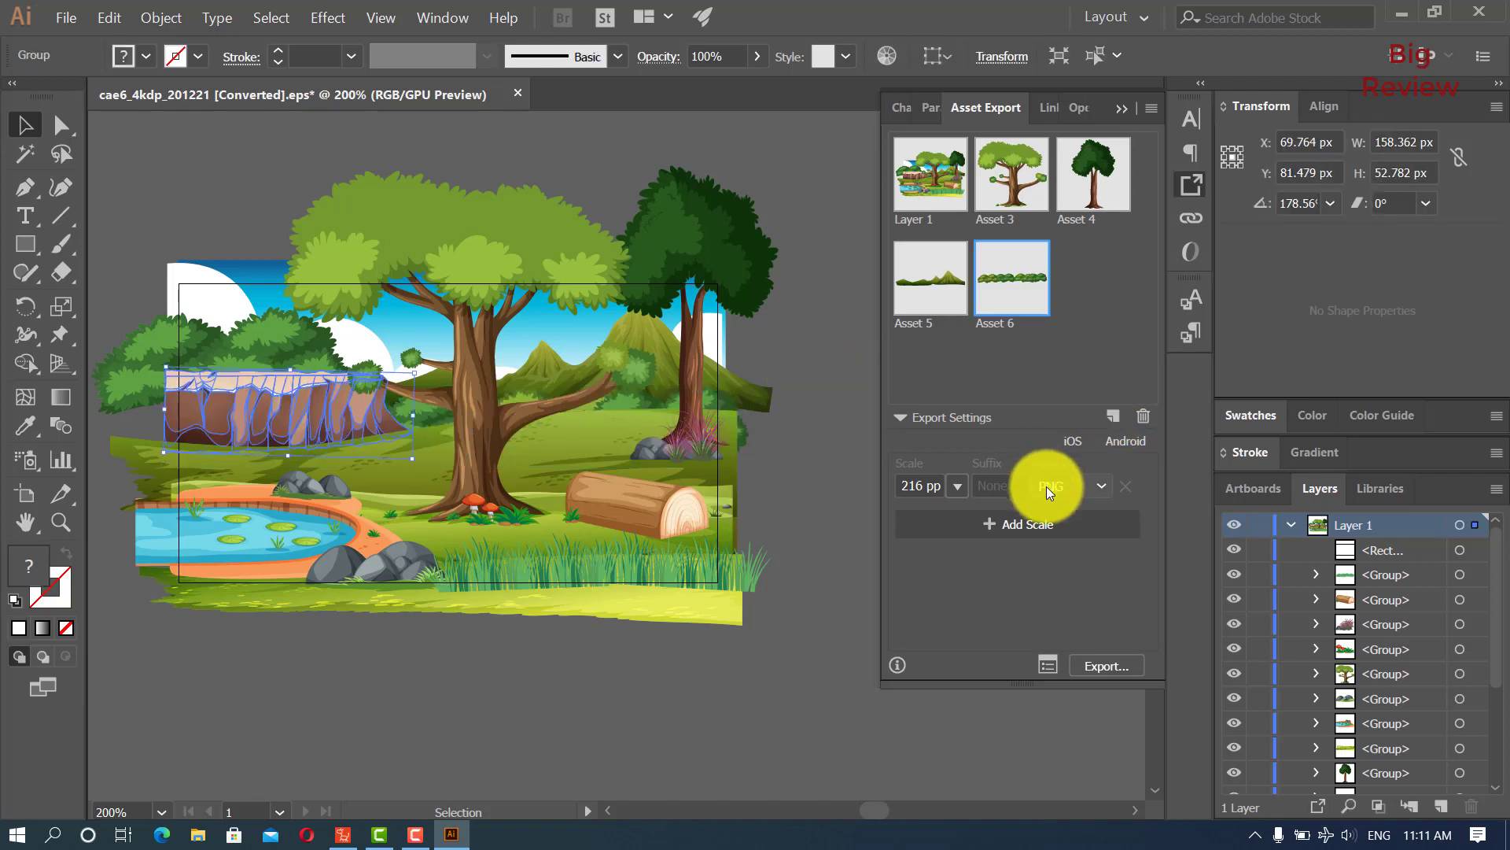
{"action": "left_click", "coordinate": [1111, 412]}
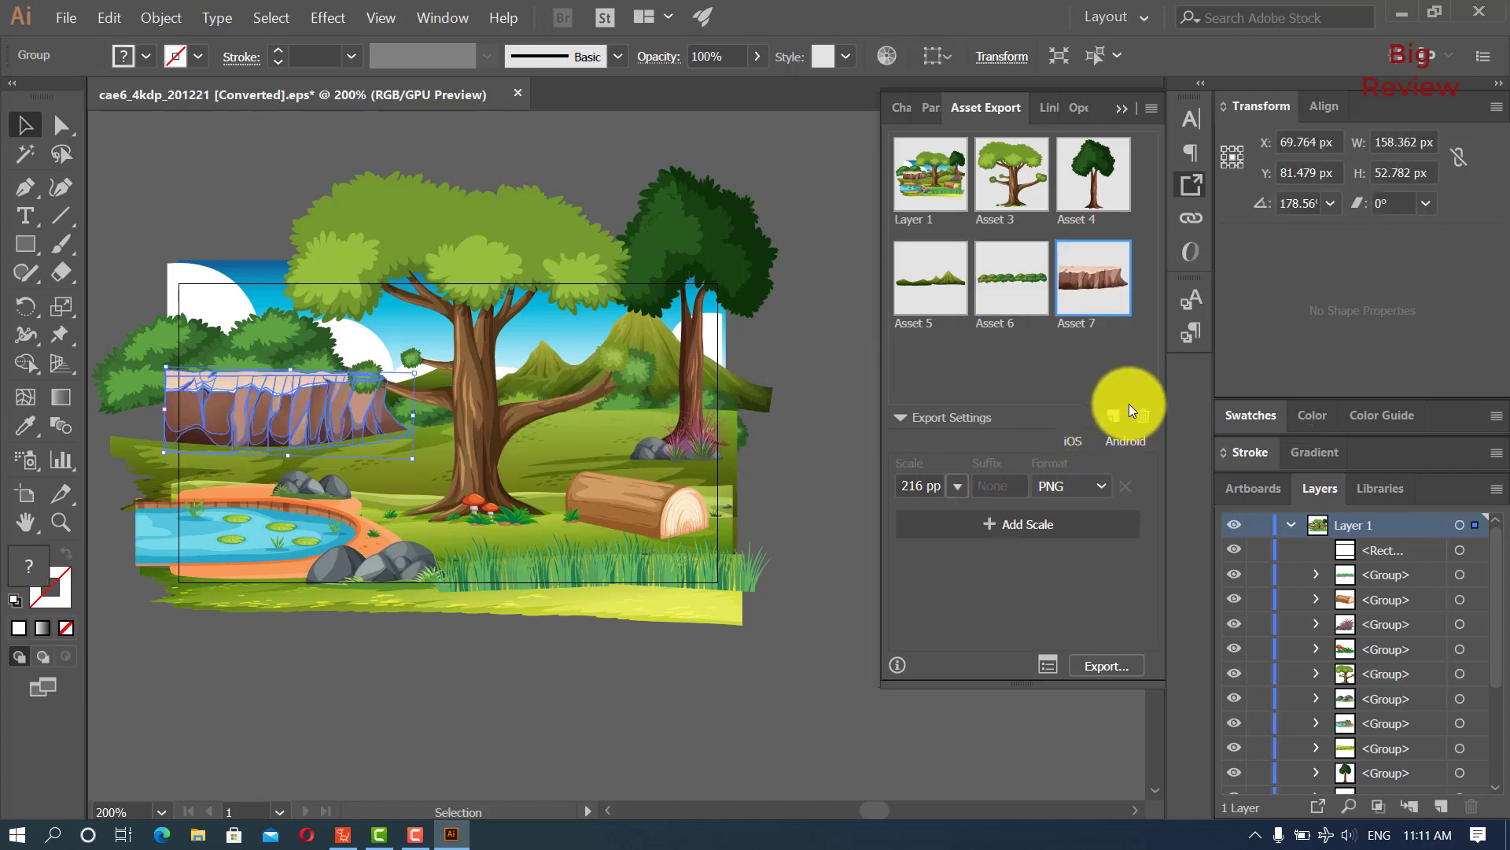
{"action": "left_click", "coordinate": [301, 343]}
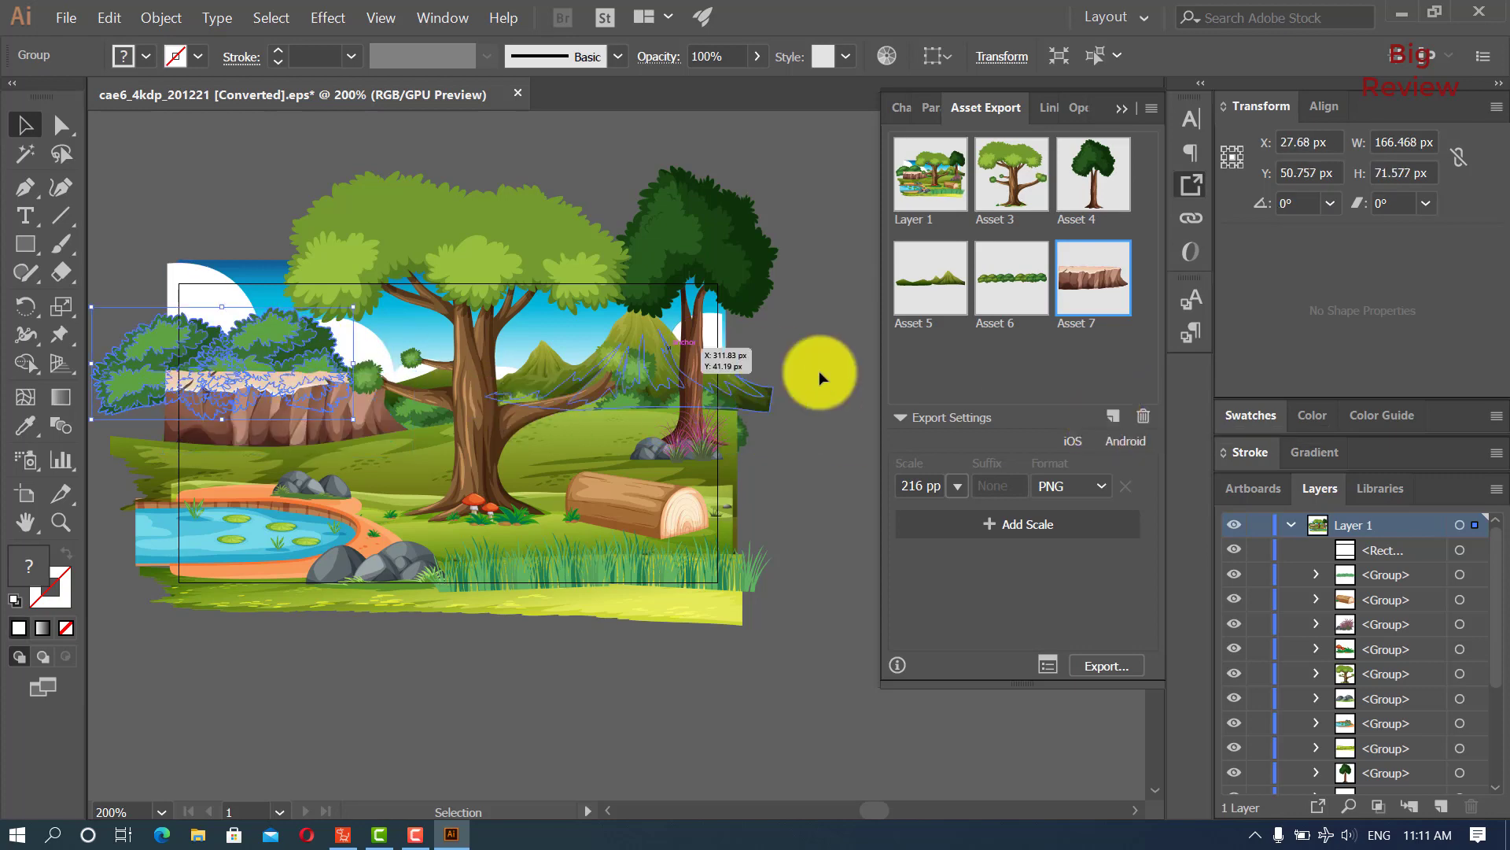
{"action": "left_click", "coordinate": [1112, 416]}
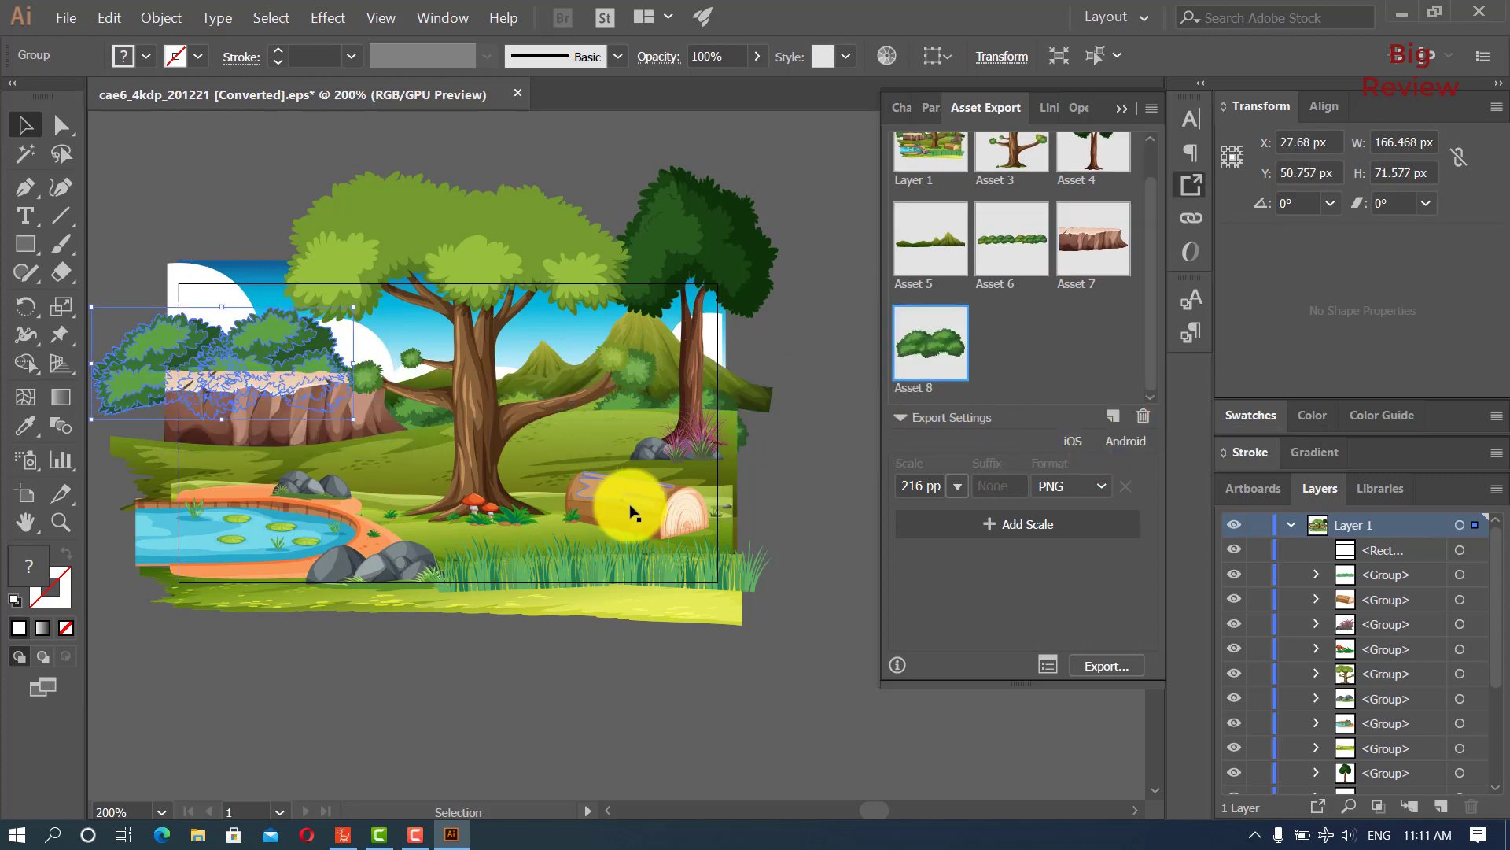
Add the green middle meadow and the purple grass with rocks as separate export assets
{"action": "left_click", "coordinate": [545, 688]}
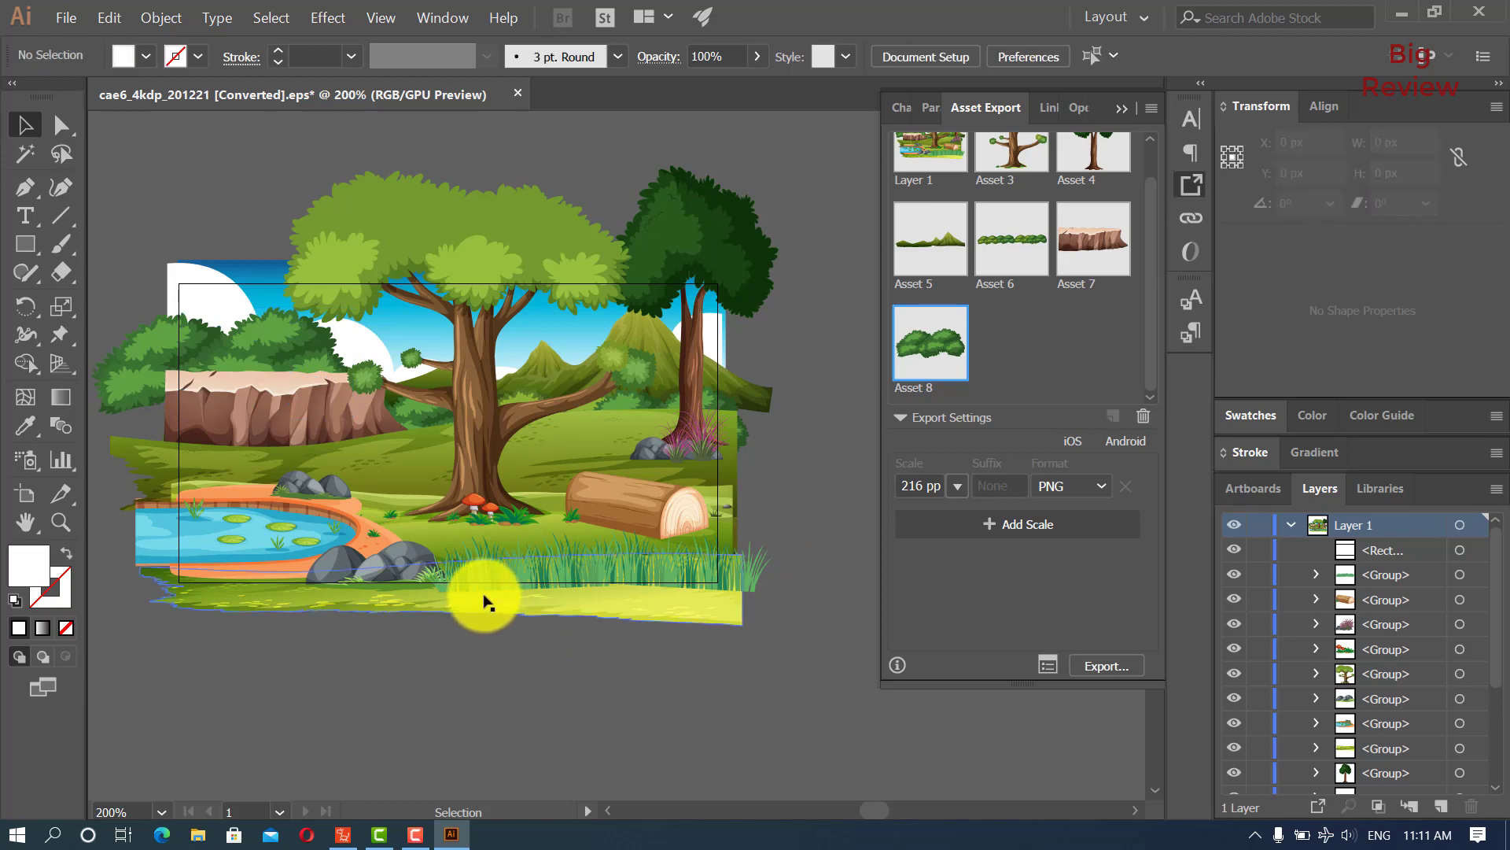
{"action": "left_click", "coordinate": [591, 431]}
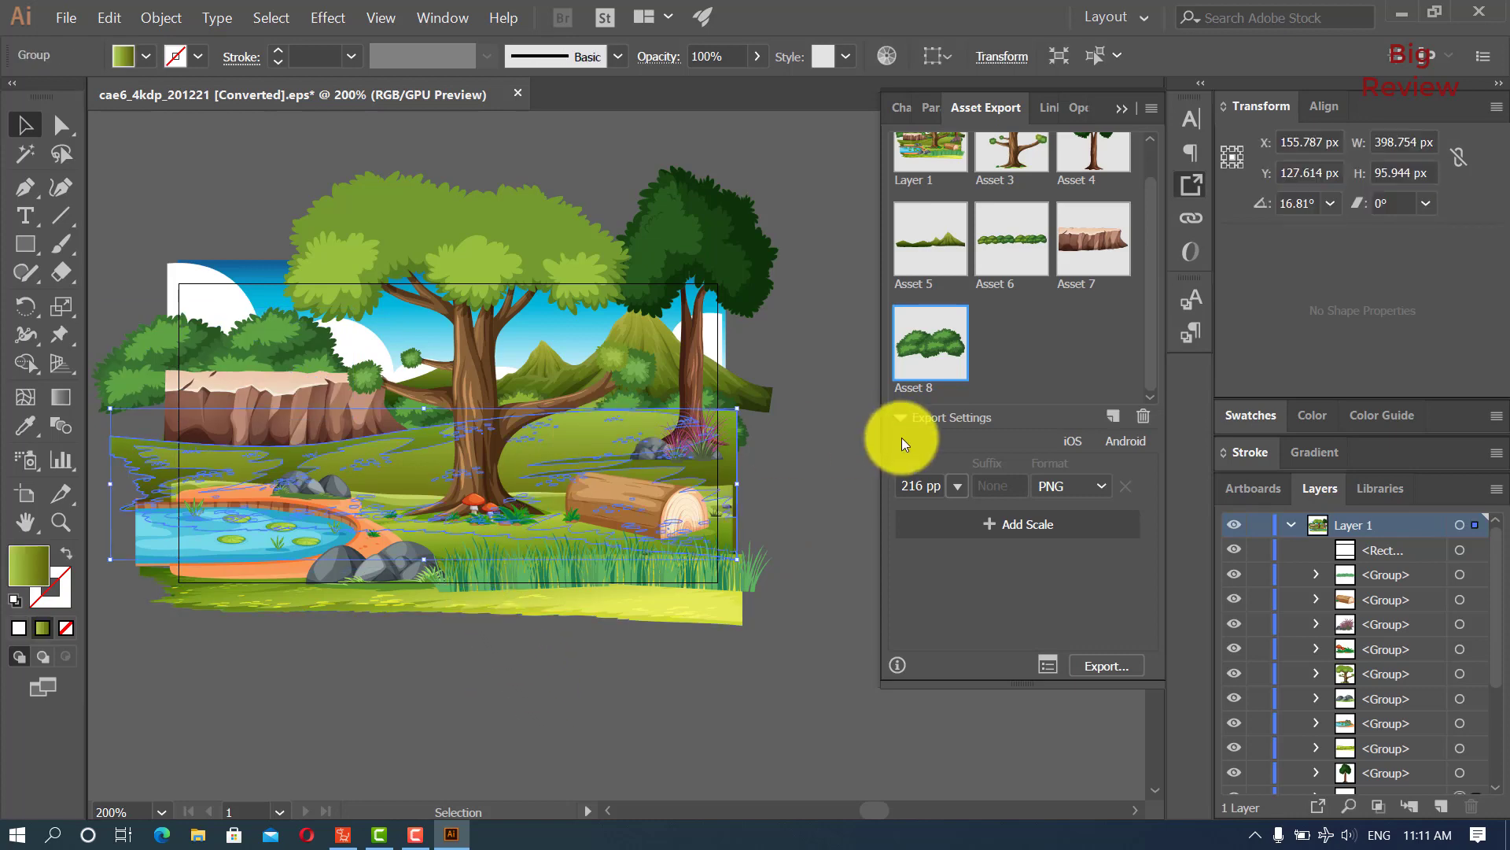
{"action": "left_click", "coordinate": [1113, 415]}
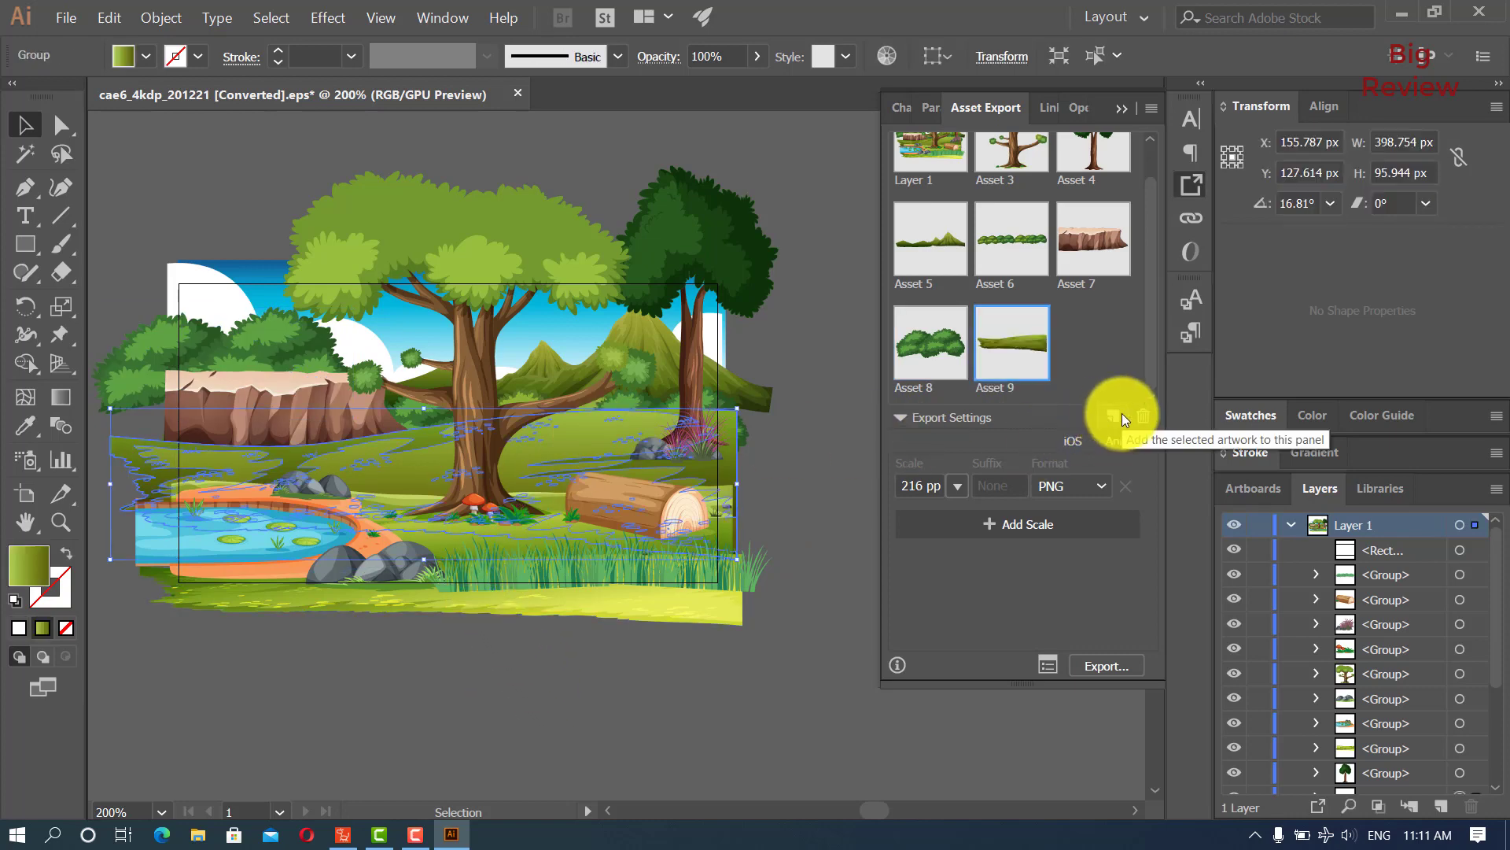
{"action": "left_click", "coordinate": [804, 620]}
{"action": "left_click", "coordinate": [699, 441]}
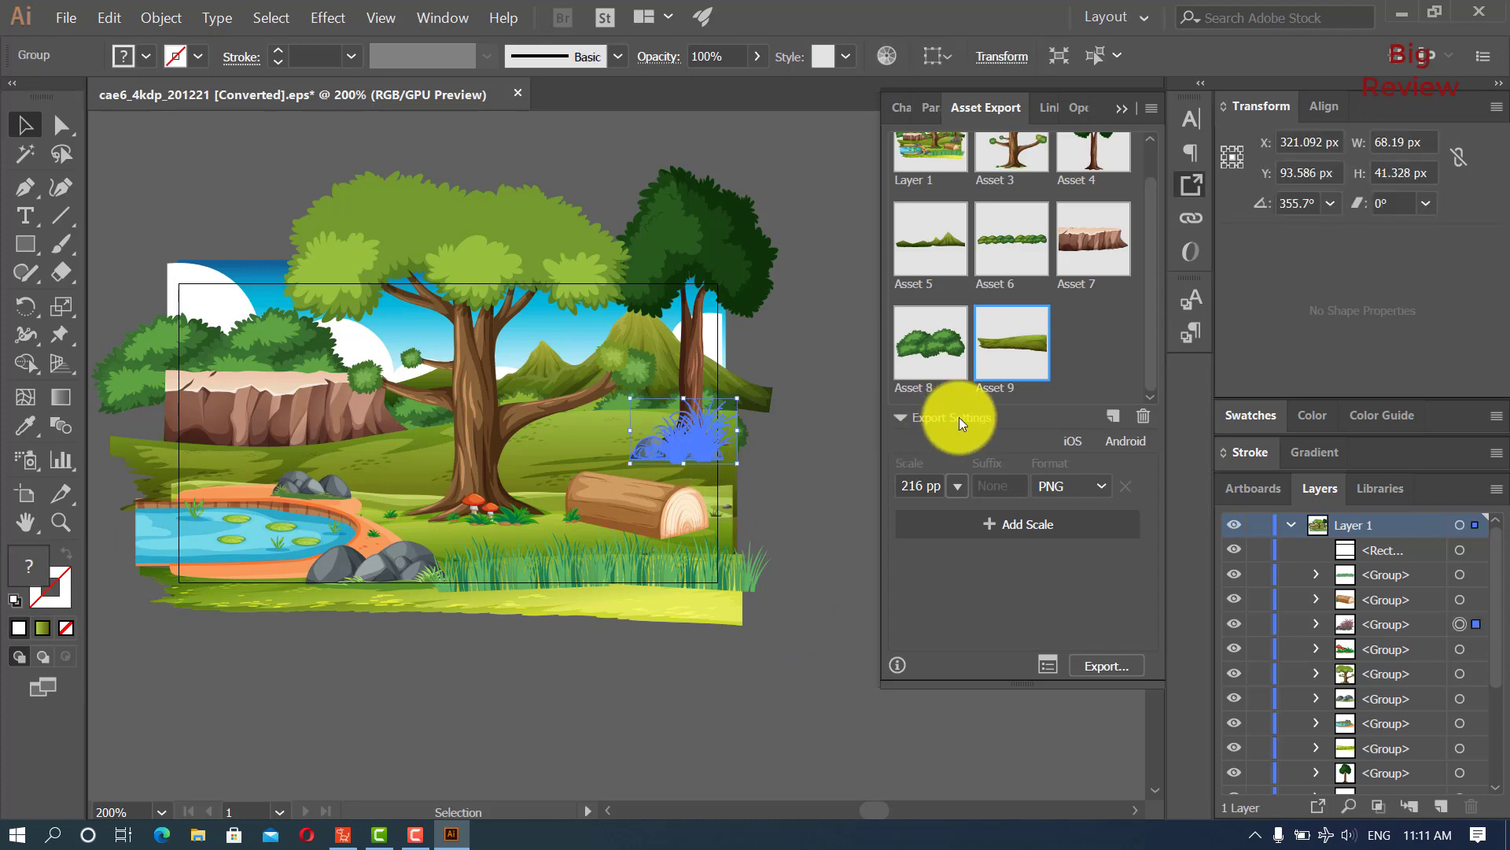
{"action": "left_click", "coordinate": [1113, 413]}
Add the pond with its orange bank and rocks as an export asset
{"action": "left_click", "coordinate": [740, 657]}
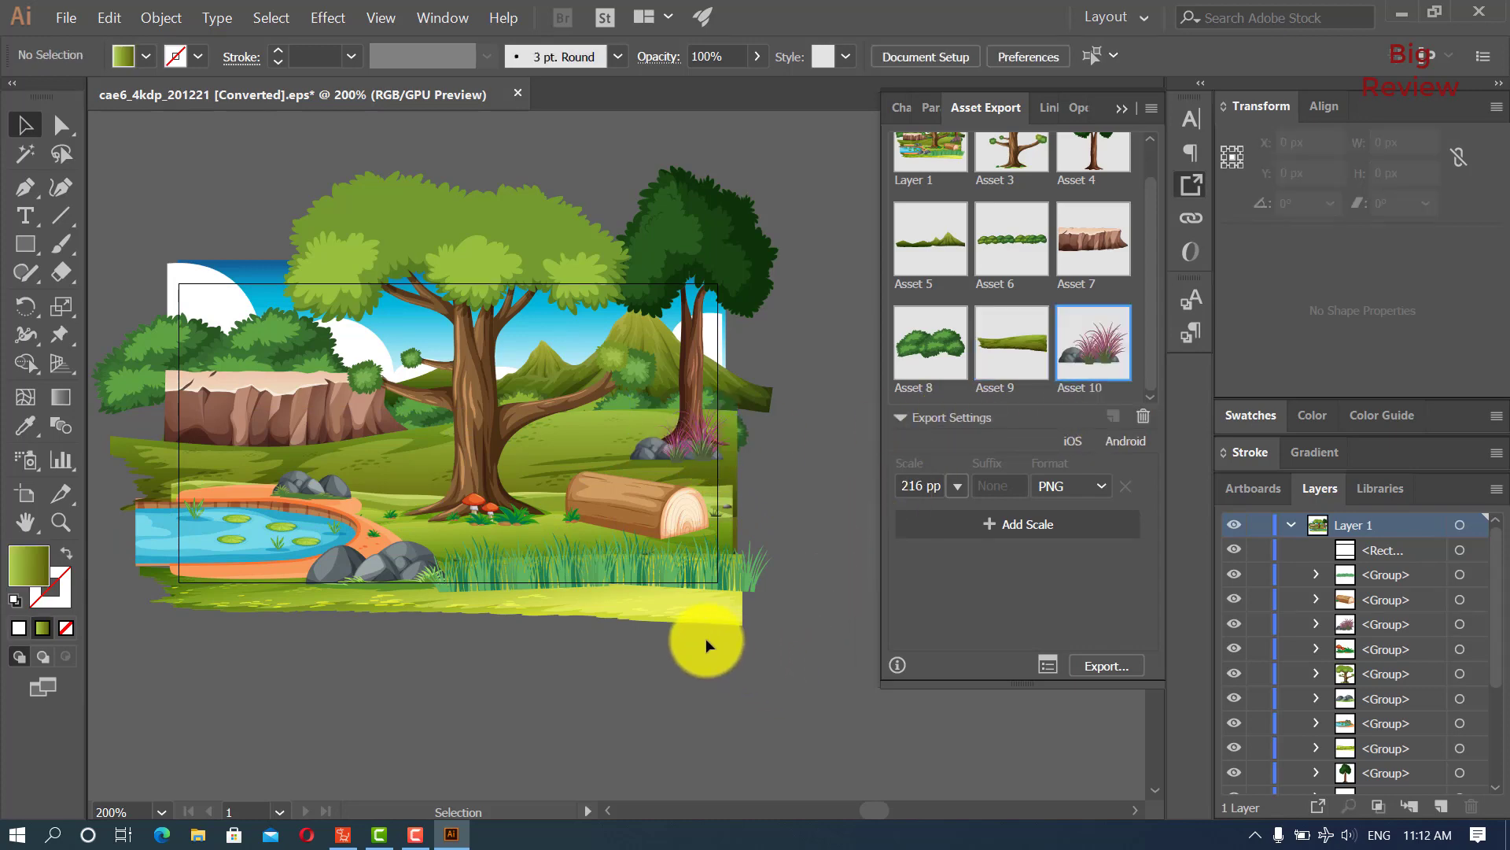
{"action": "left_click", "coordinate": [333, 507]}
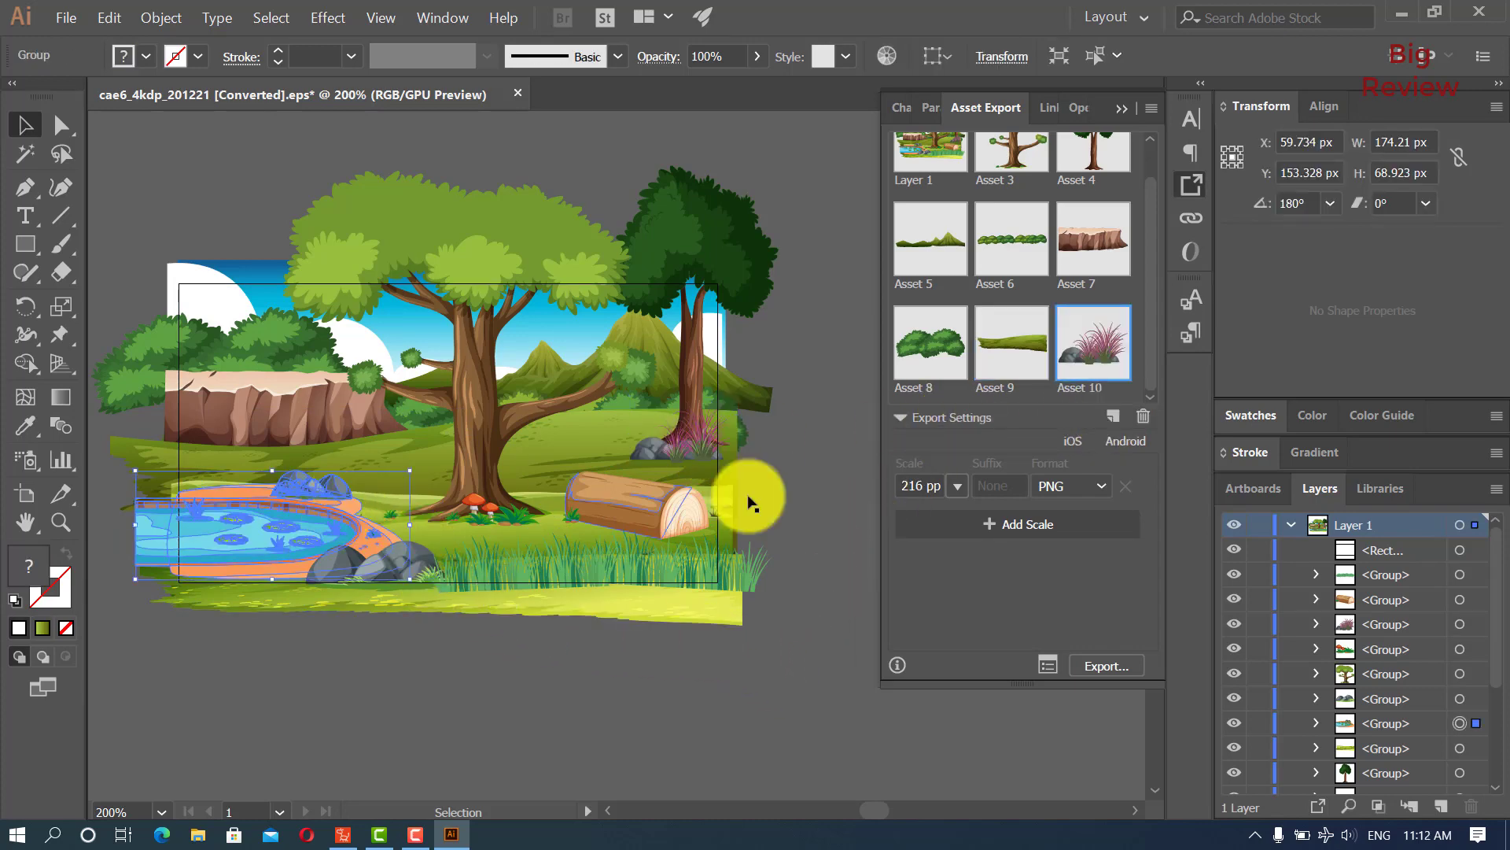
{"action": "left_click", "coordinate": [1112, 415]}
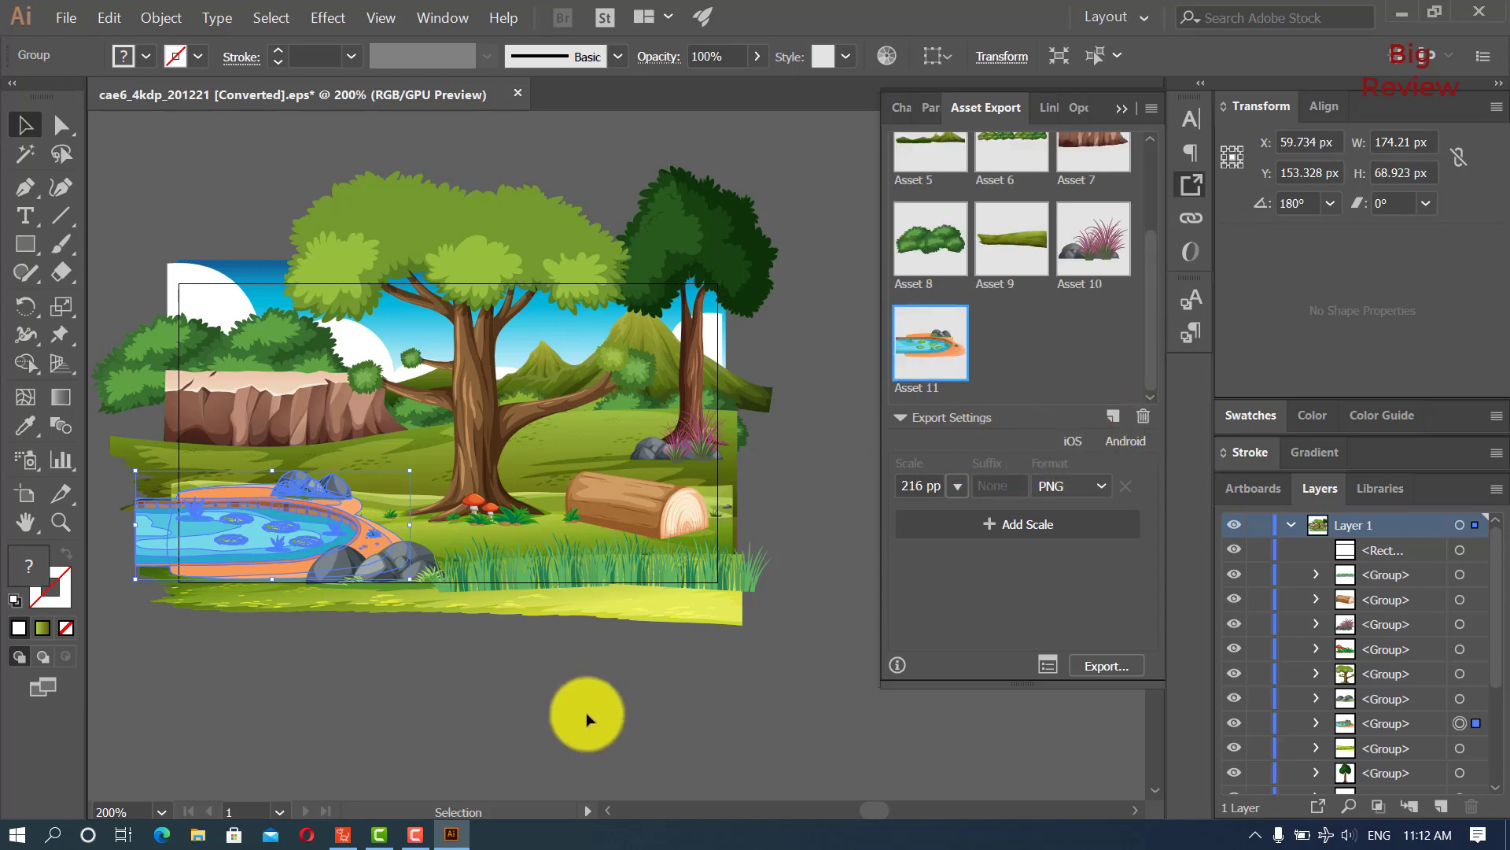
Add the red mushrooms with their plants and the cut log as separate export assets
{"action": "left_click", "coordinate": [587, 711]}
{"action": "left_click", "coordinate": [482, 518]}
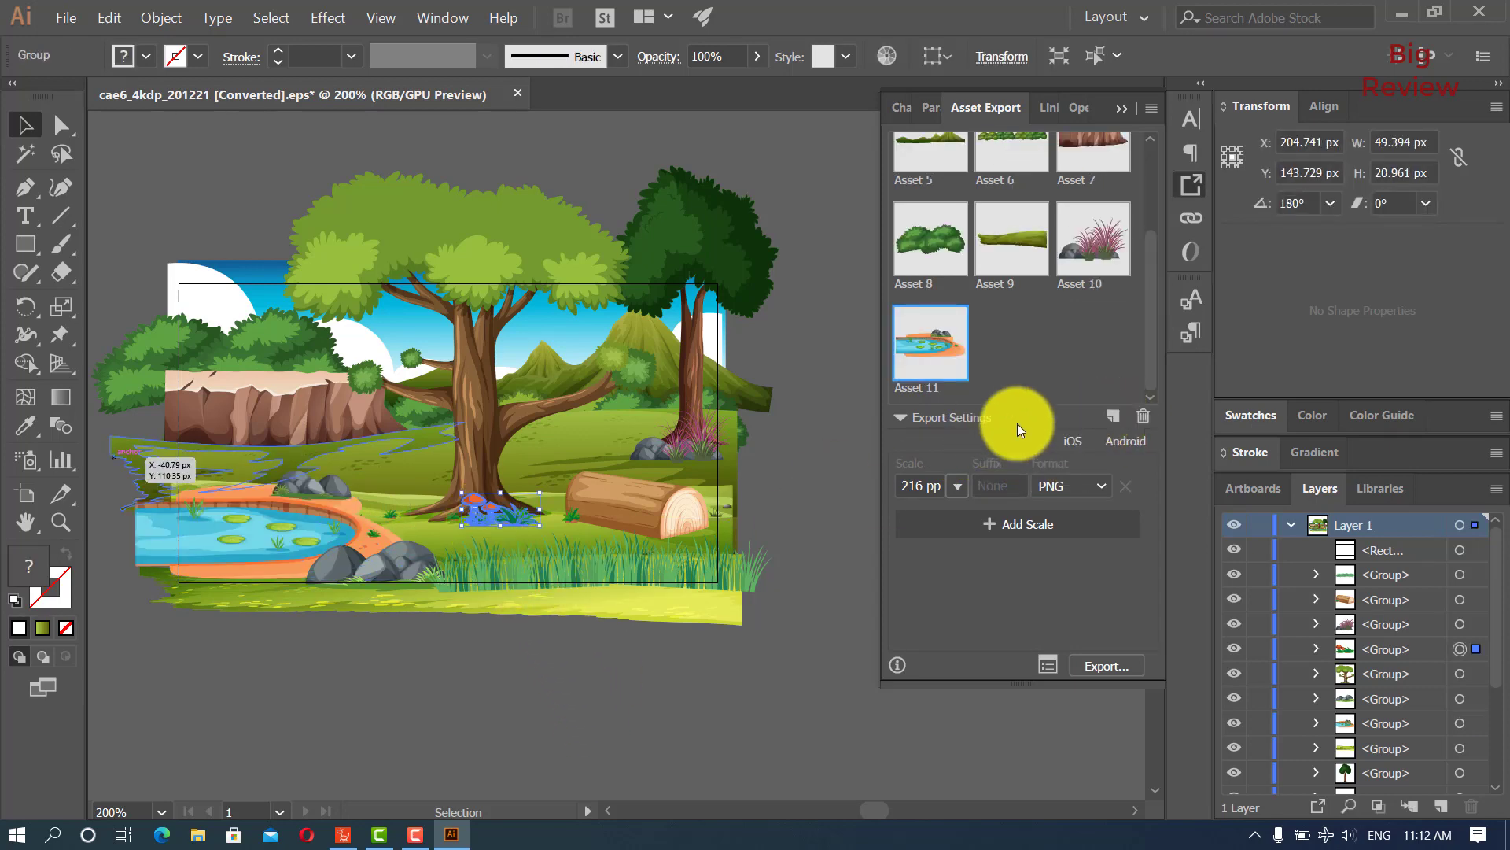
{"action": "left_click", "coordinate": [1111, 417]}
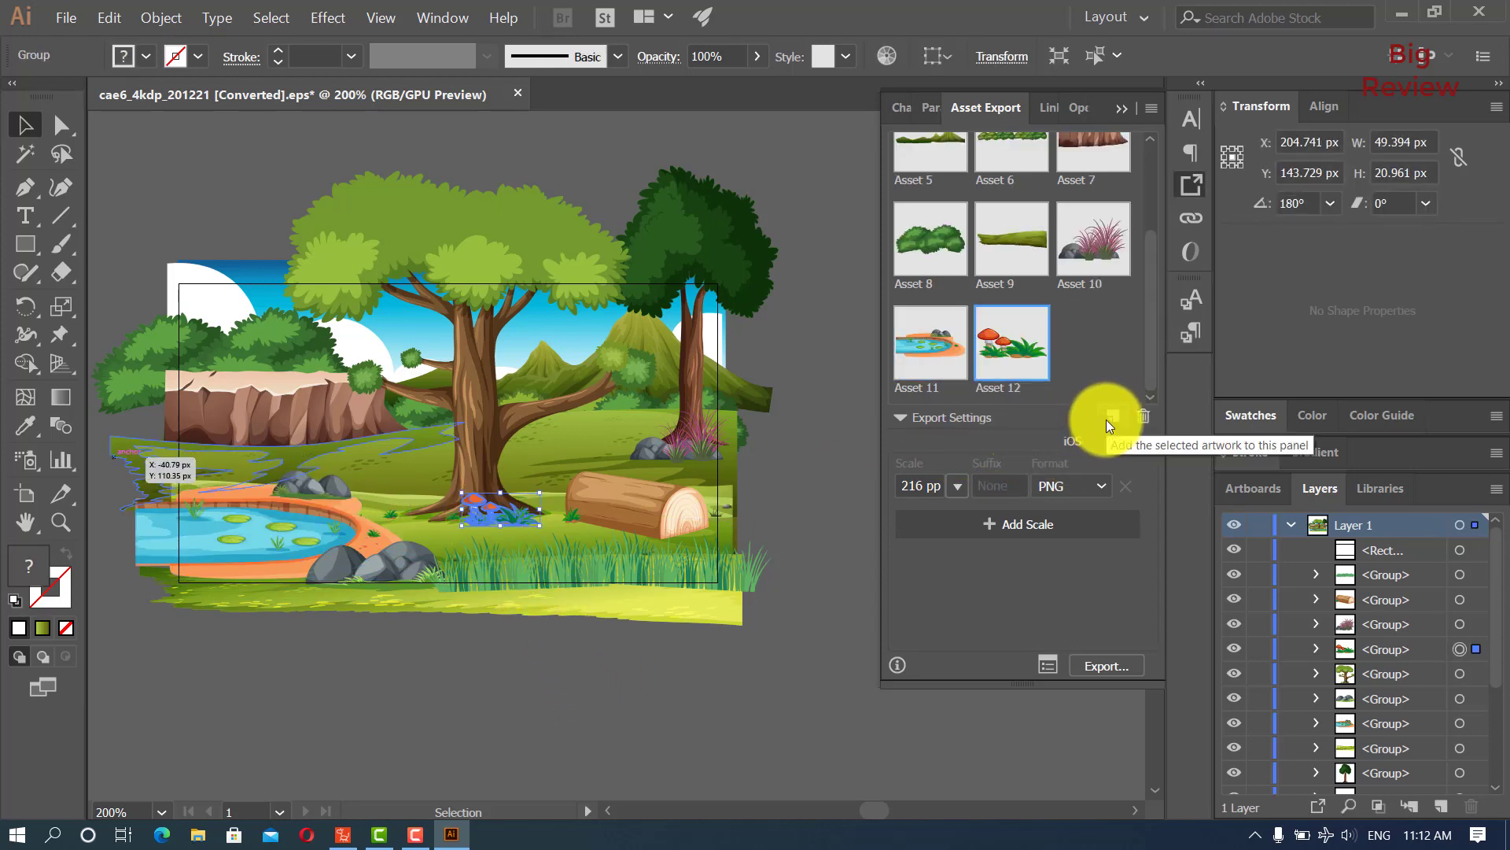
{"action": "left_click", "coordinate": [639, 664]}
{"action": "left_click", "coordinate": [681, 515]}
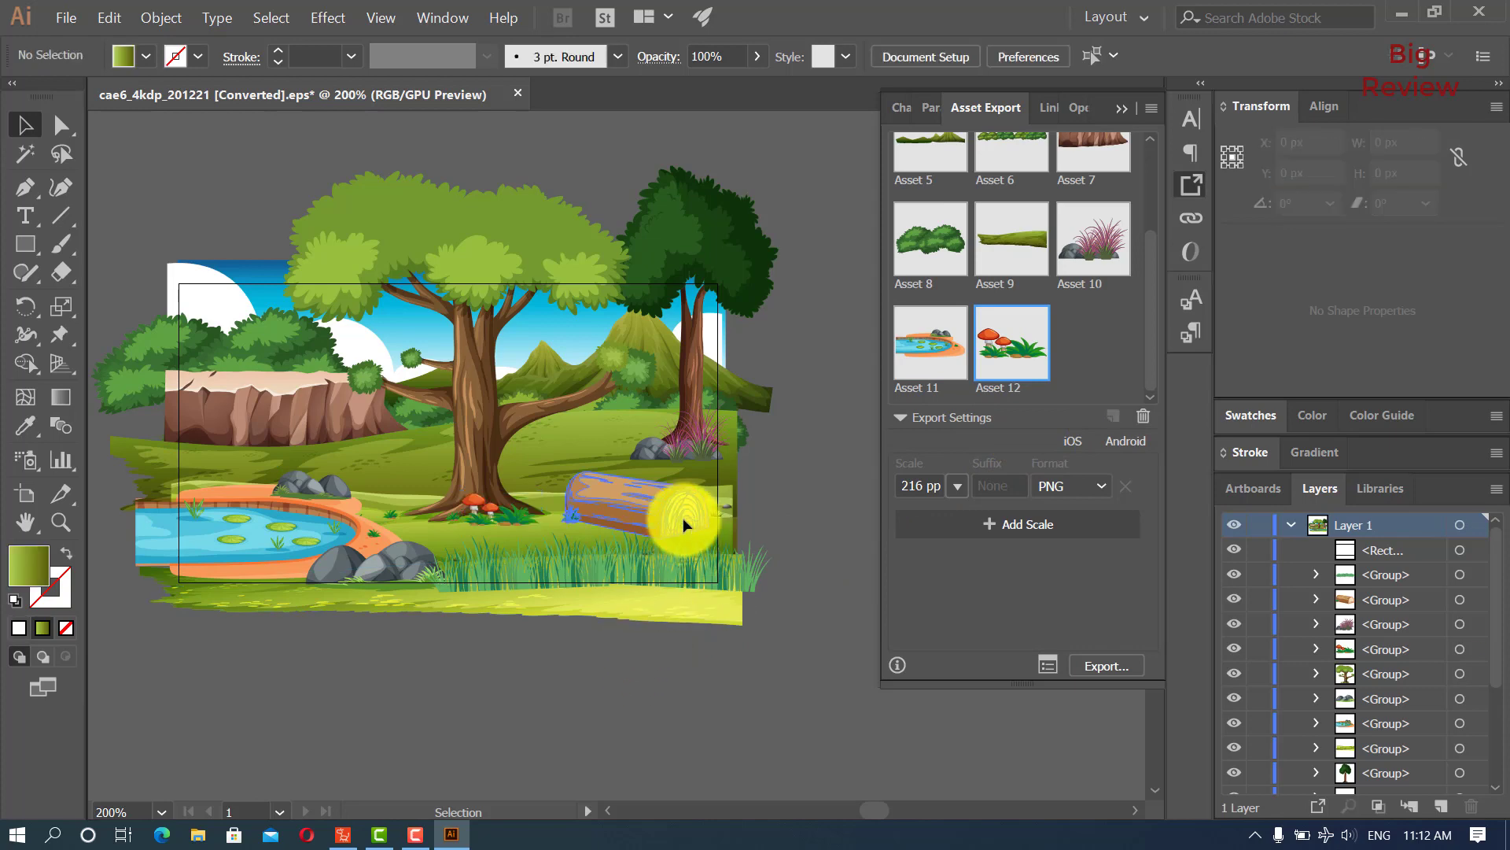
{"action": "left_click", "coordinate": [1119, 410]}
Add the tall grass row and the light green foreground ground as separate export assets
{"action": "left_click", "coordinate": [652, 567]}
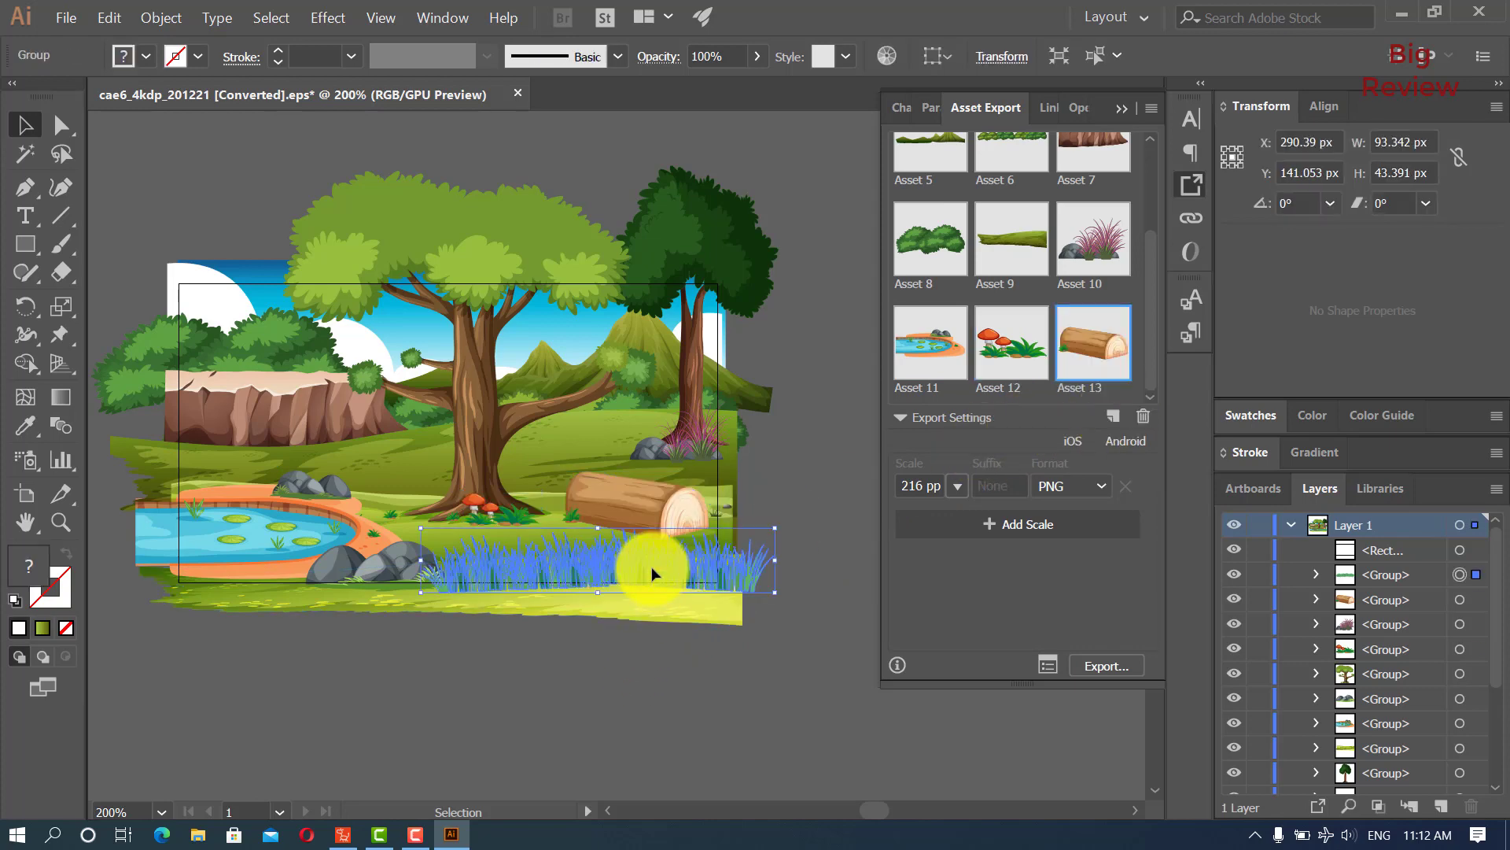
{"action": "left_click", "coordinate": [1119, 420]}
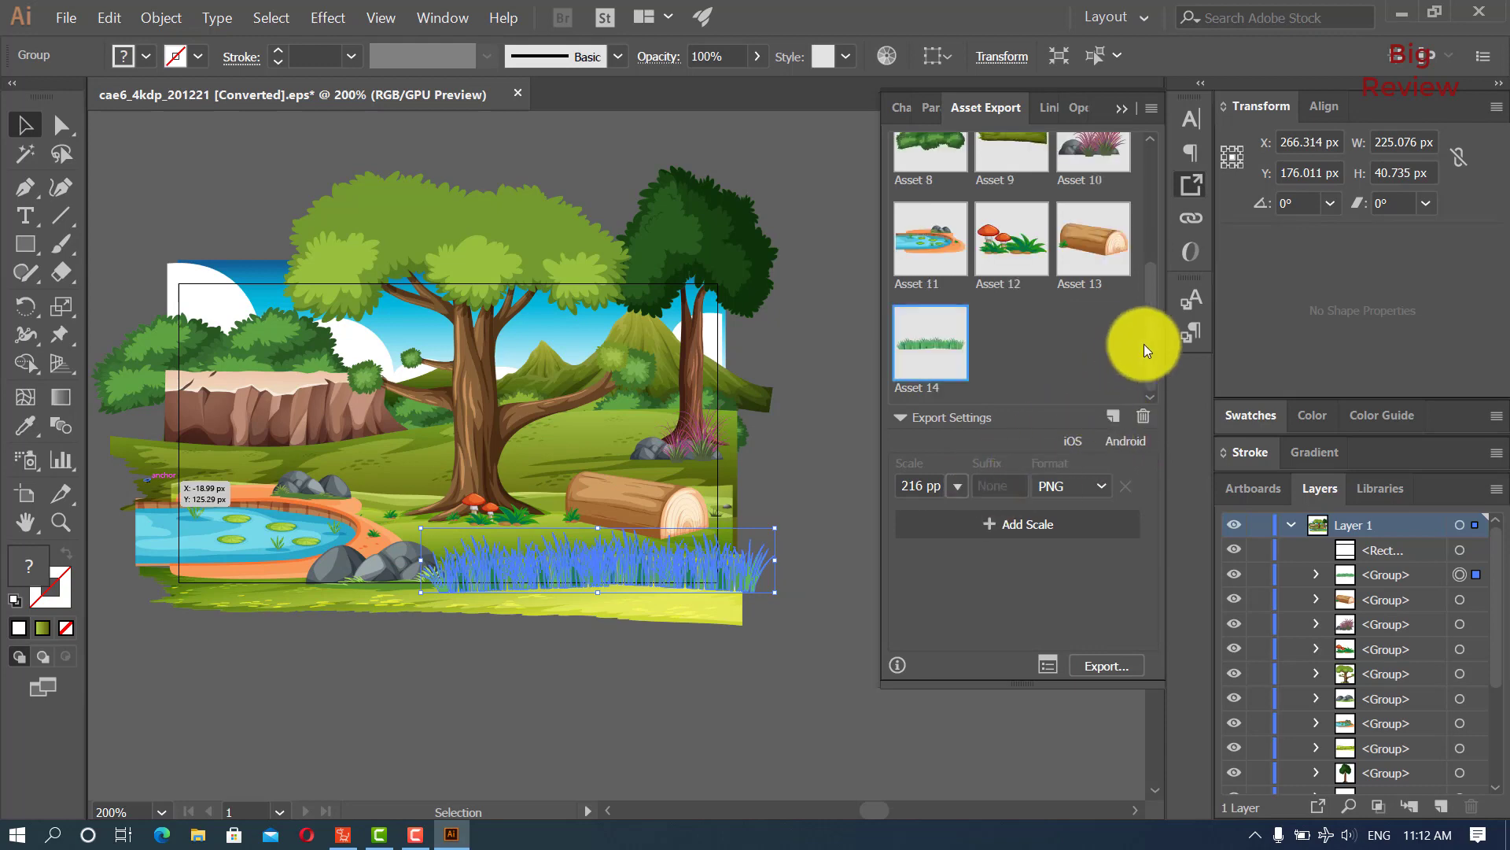
{"action": "mouse_move", "coordinate": [1154, 332]}
{"action": "left_mouse_down"}
{"action": "mouse_move", "coordinate": [1125, 187]}
{"action": "mouse_move", "coordinate": [1155, 348]}
{"action": "left_mouse_up"}
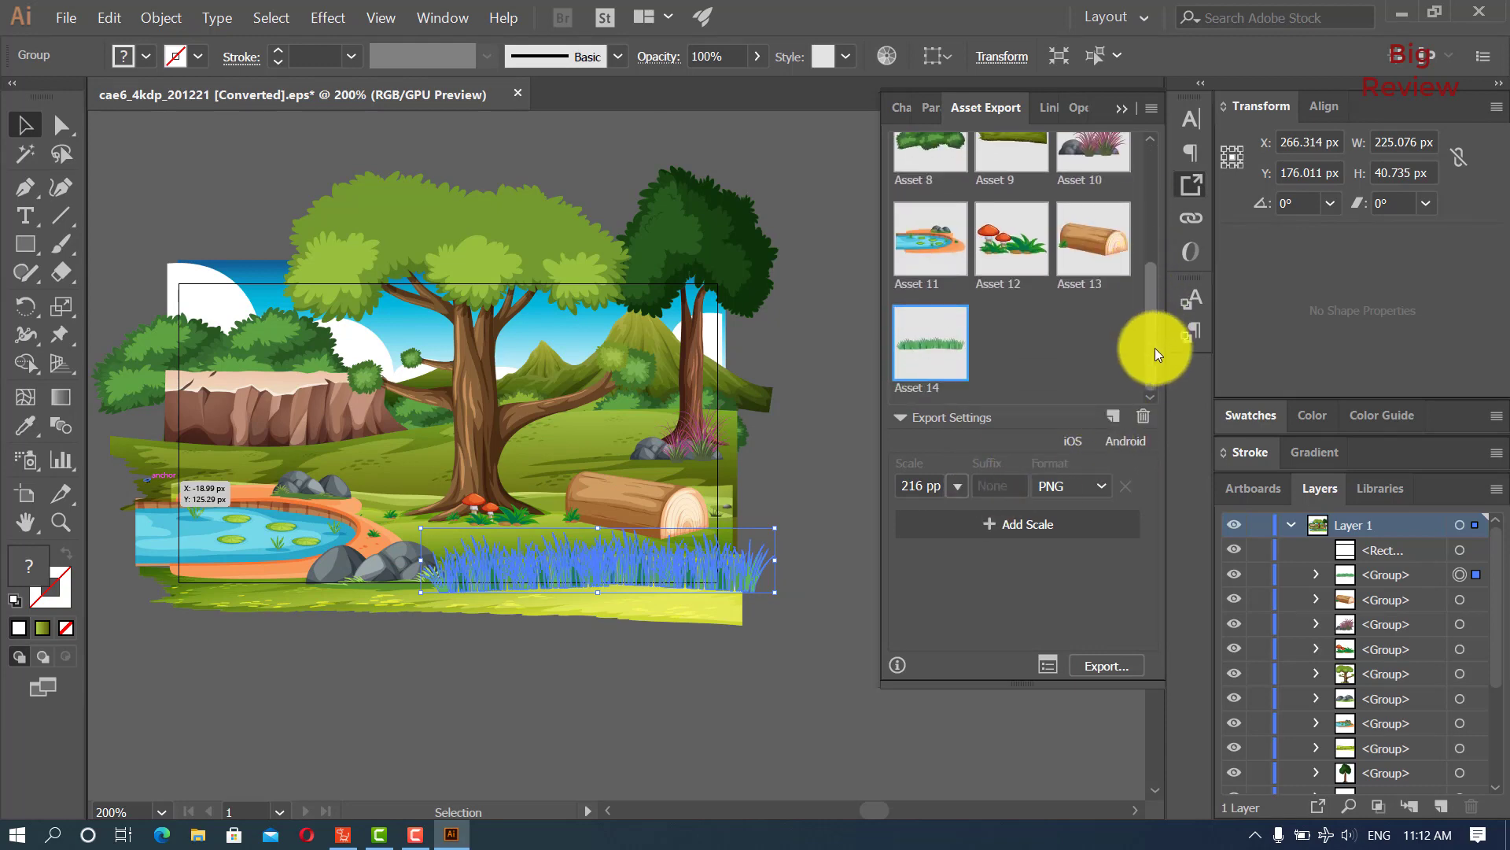
{"action": "left_click", "coordinate": [676, 611]}
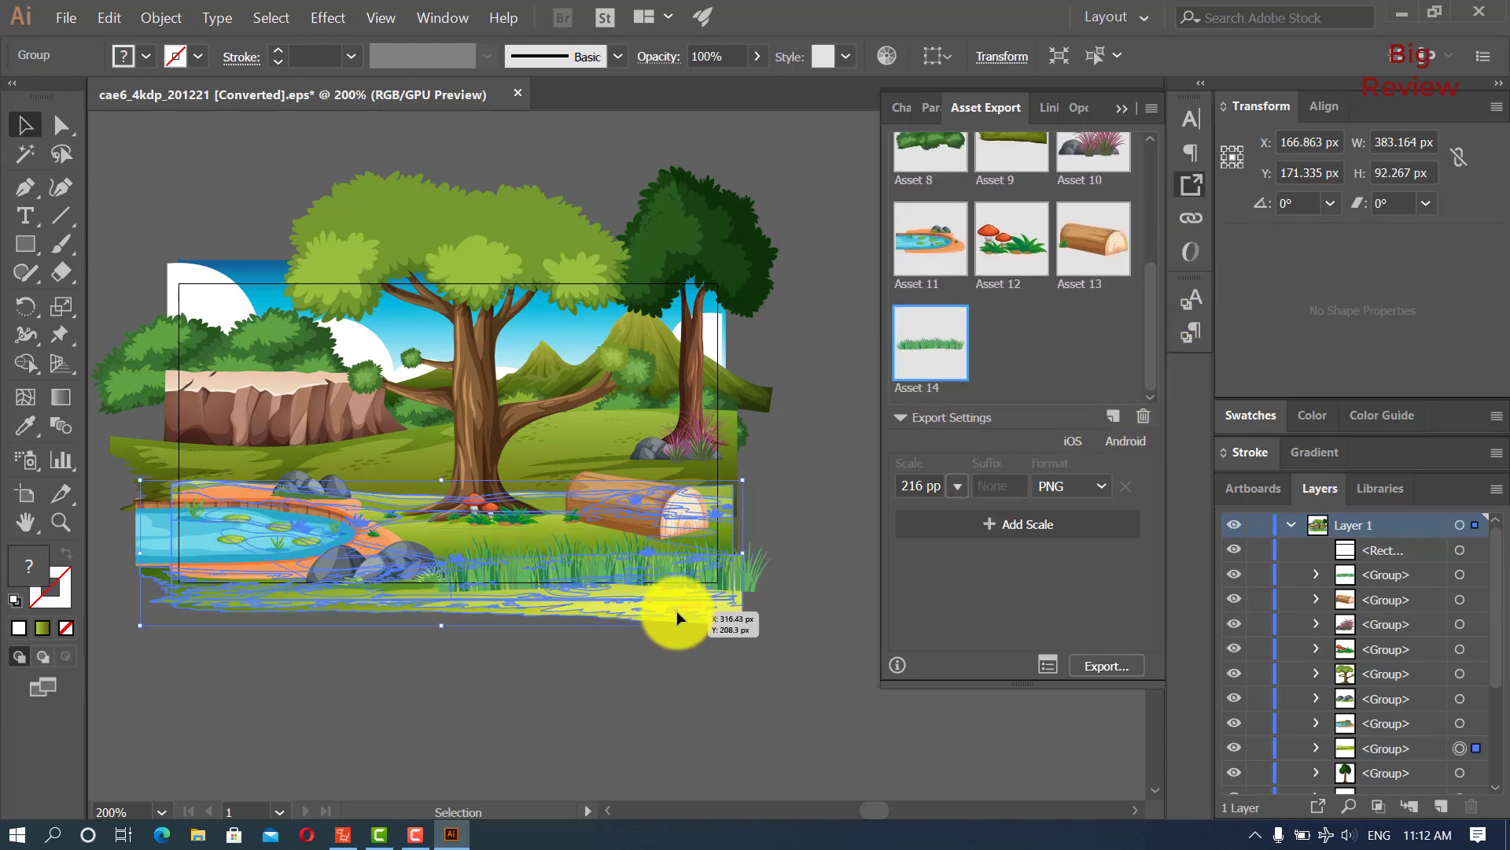
{"action": "left_click", "coordinate": [1119, 415]}
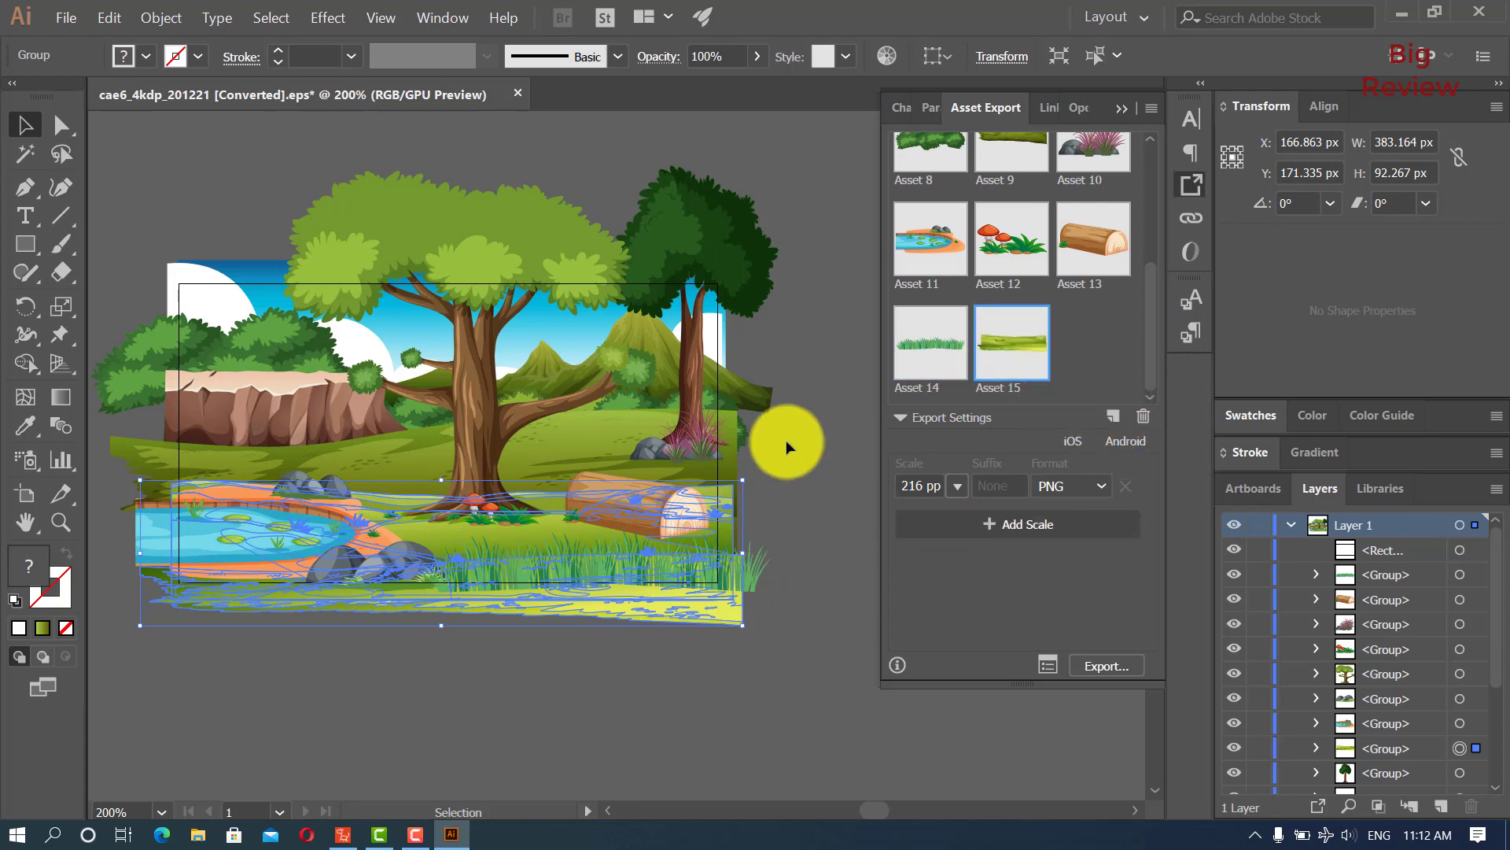
{"action": "left_click", "coordinate": [853, 422]}
{"action": "scroll", "coordinate": [1145, 305], "scroll_direction": "up", "scroll_amount": 5}
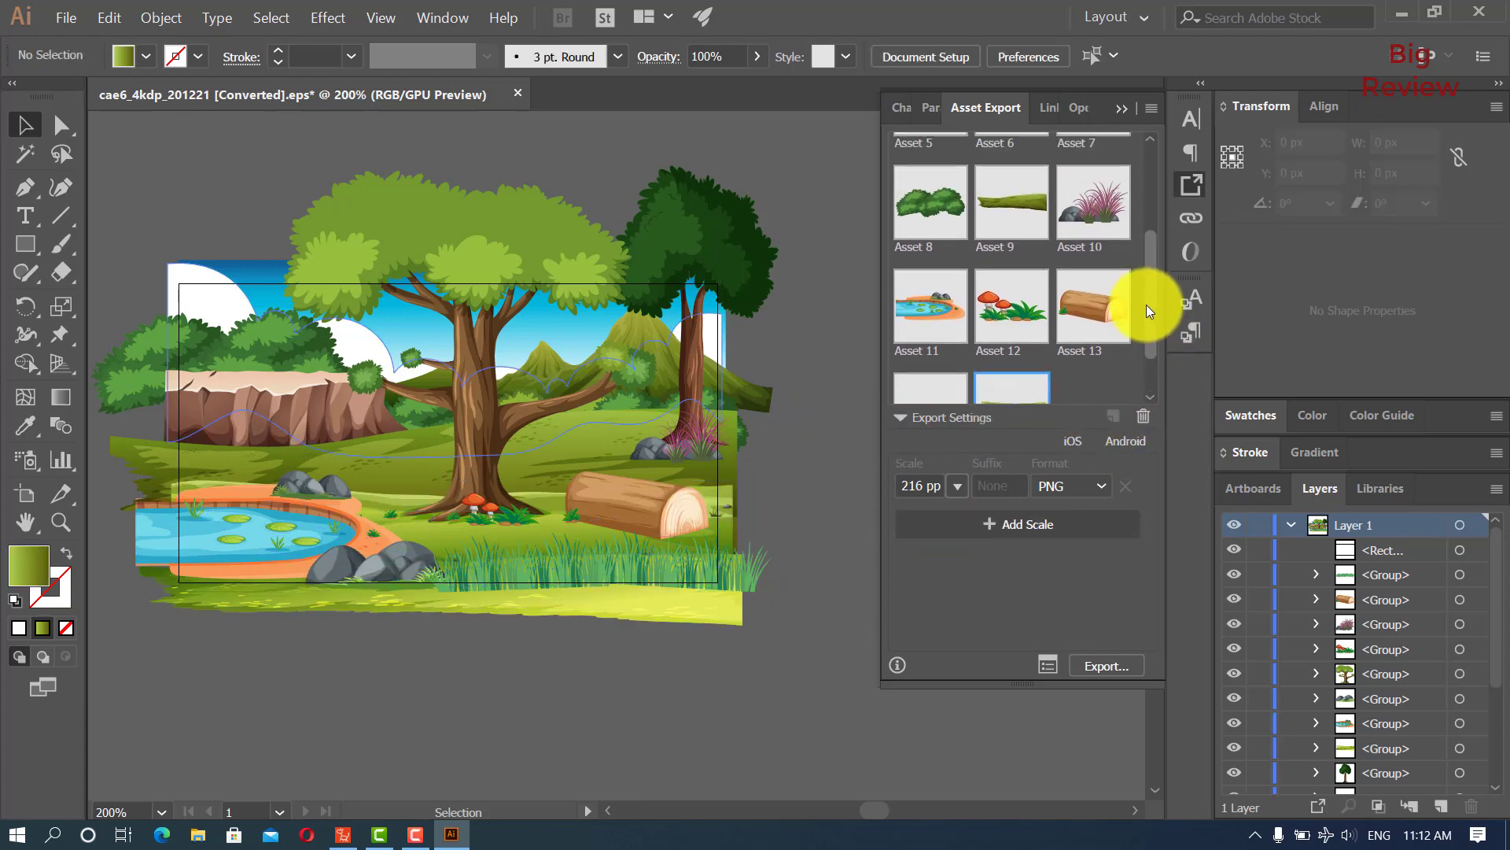
{"action": "left_click_drag", "start_coordinate": [1145, 208], "coordinate": [1098, 412]}
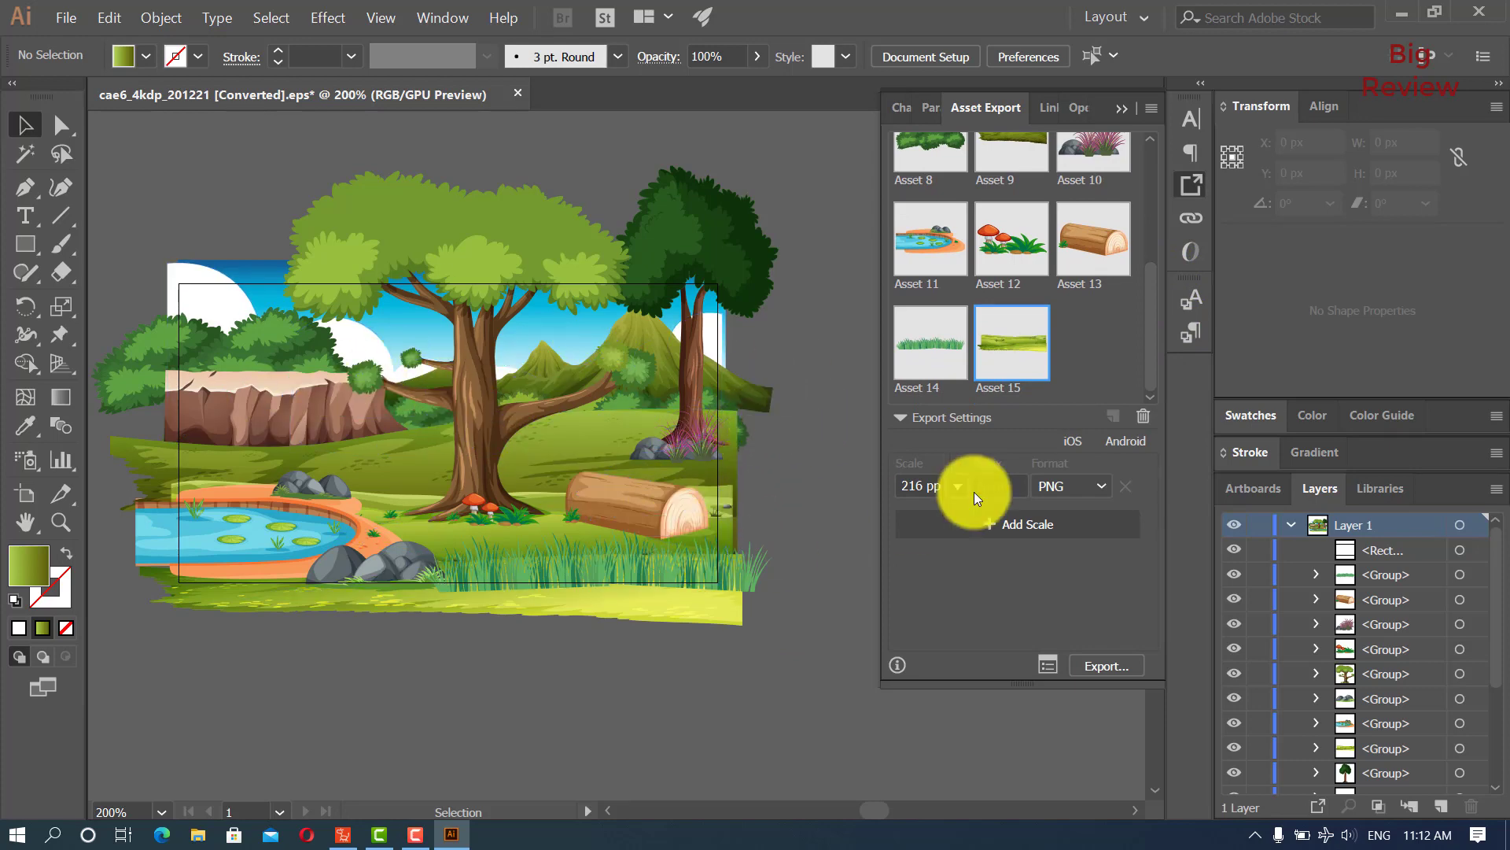
Open the Export for Screens dialog and select all assets for export
{"action": "left_click", "coordinate": [1090, 666]}
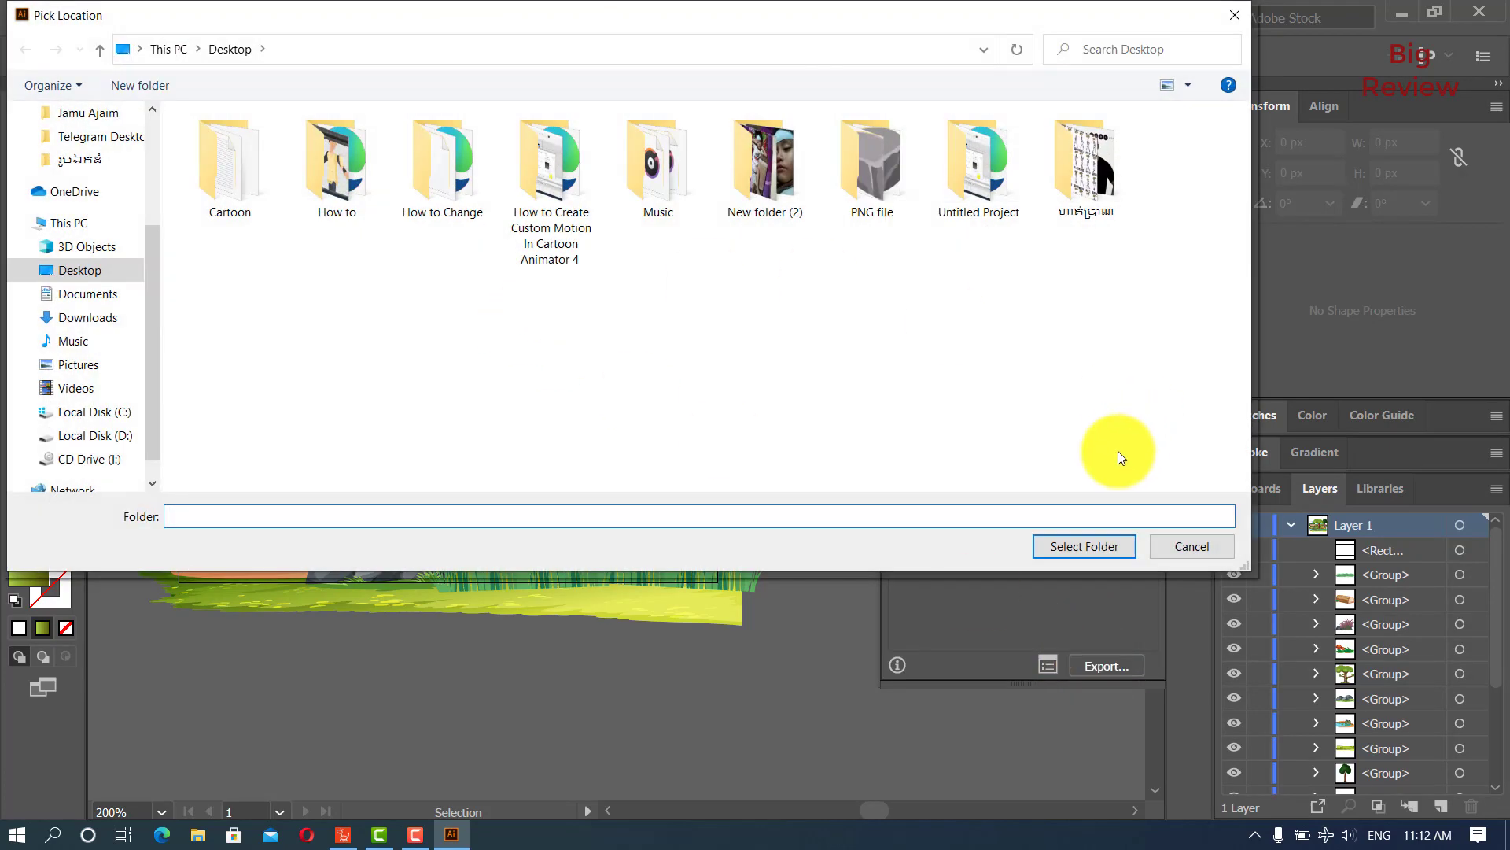
{"action": "left_click", "coordinate": [1194, 551]}
{"action": "left_click", "coordinate": [1049, 664]}
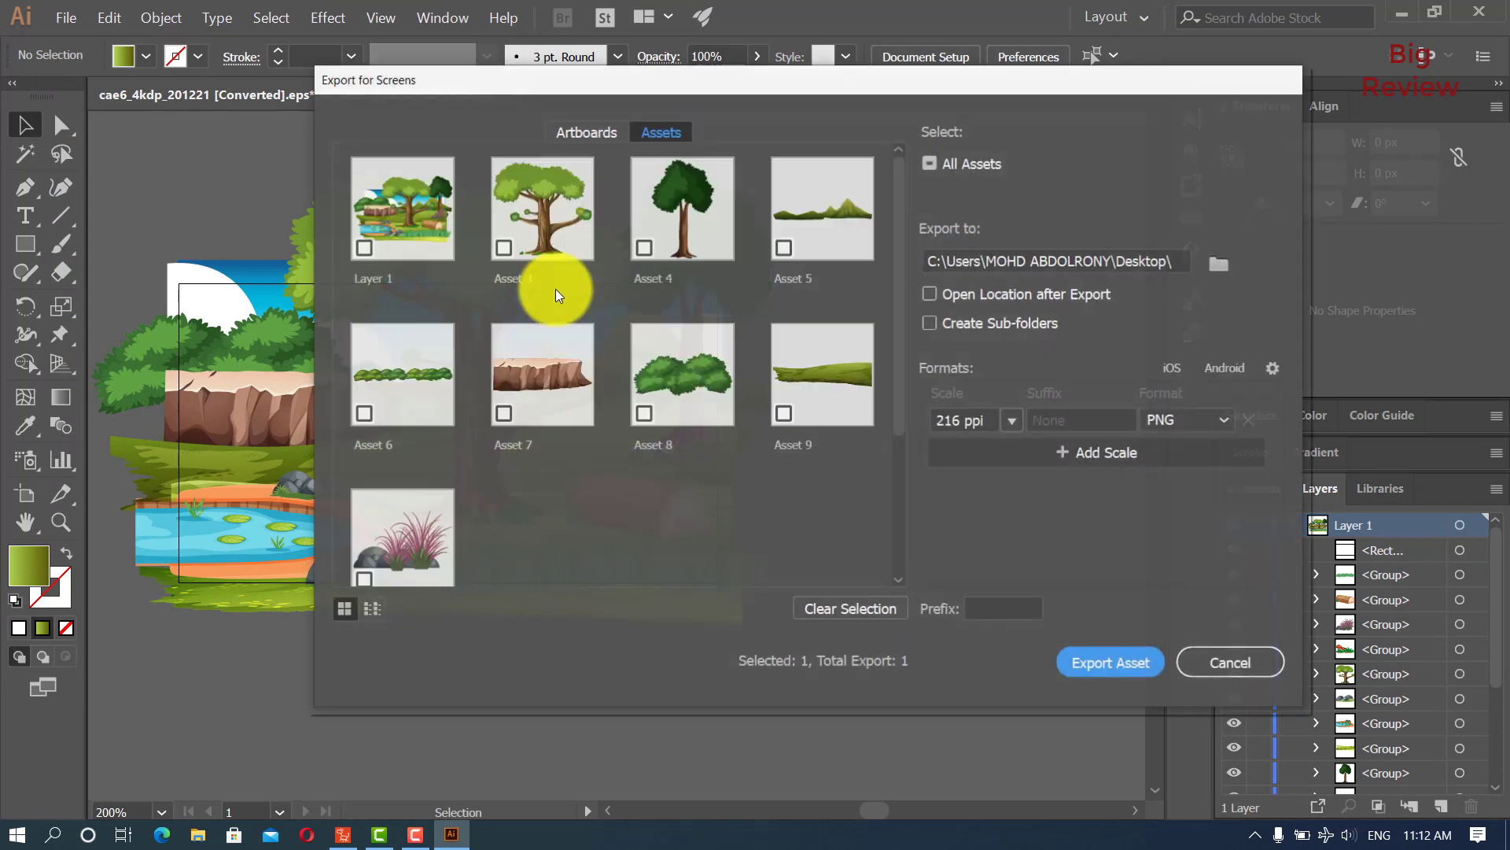
{"action": "left_click_drag", "start_coordinate": [800, 77], "coordinate": [673, 81]}
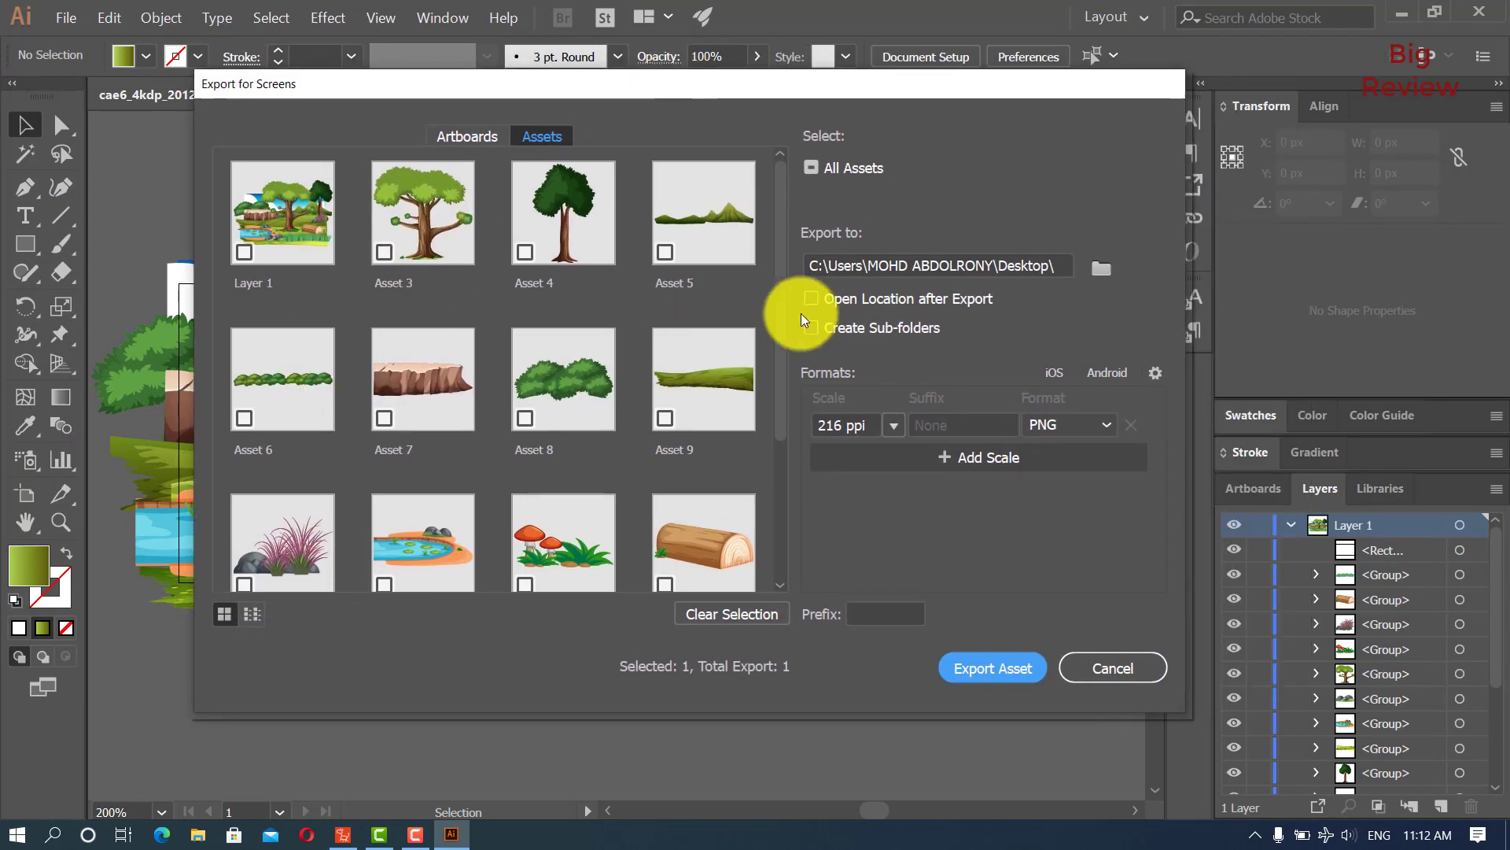
{"action": "left_click_drag", "start_coordinate": [781, 307], "coordinate": [767, 226]}
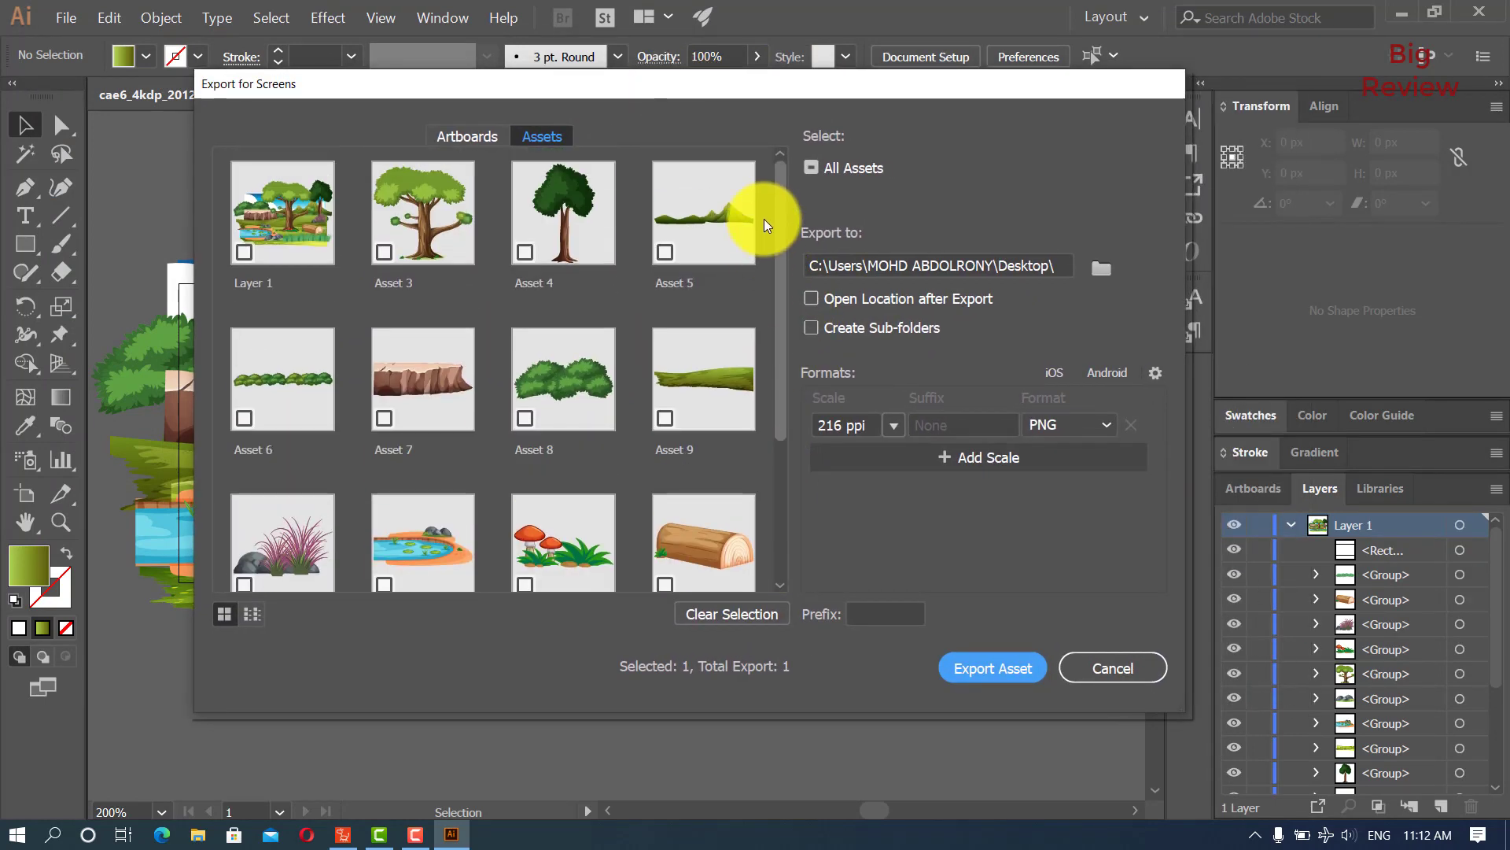
{"action": "left_click", "coordinate": [811, 168]}
{"action": "left_click", "coordinate": [813, 169]}
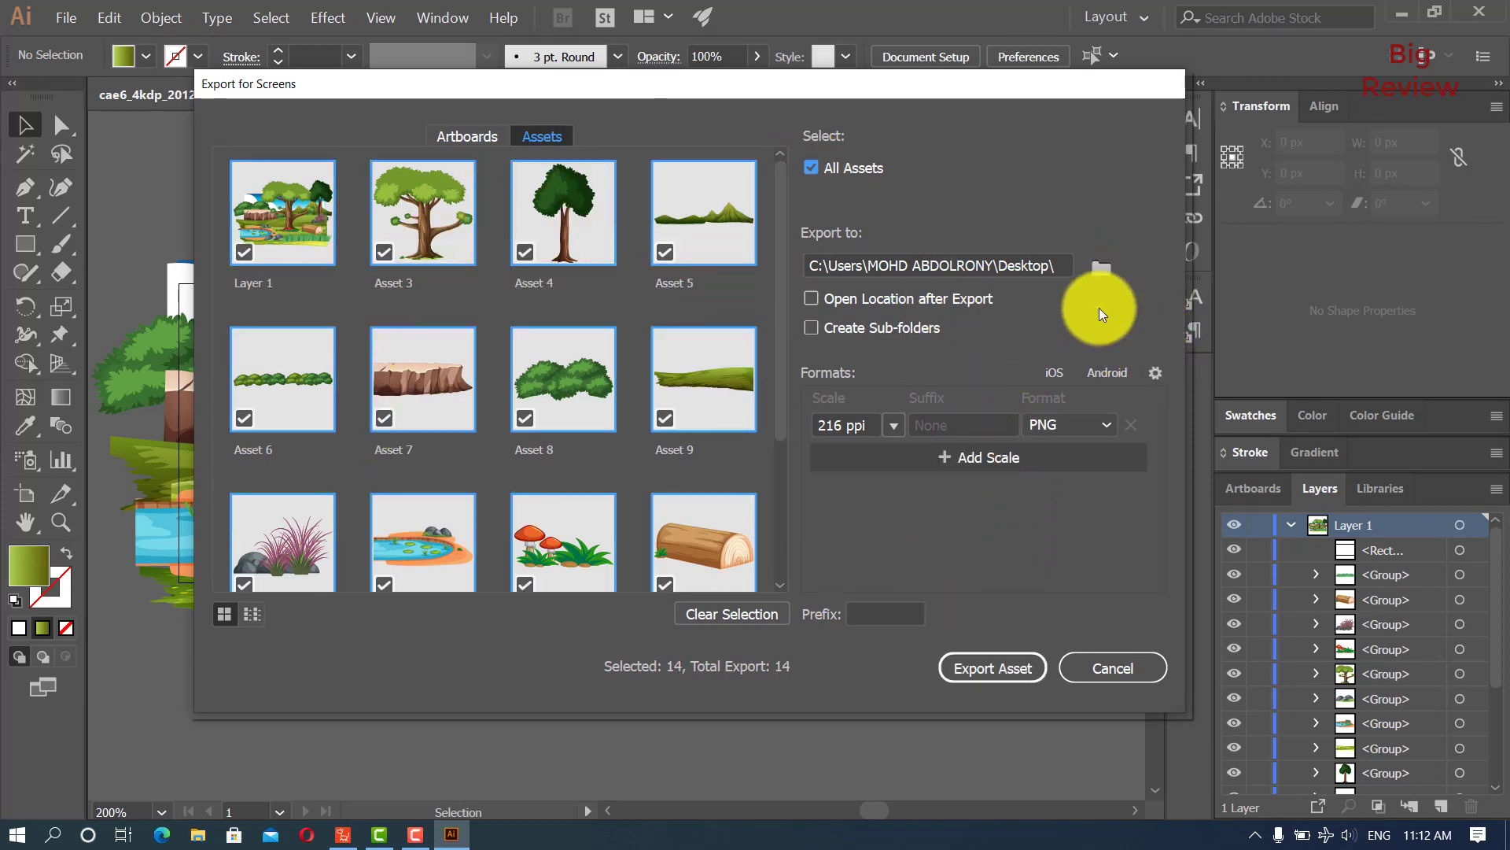
Export the selected assets as PNG at 216 ppi into a new Desktop folder named Scene
{"action": "left_click", "coordinate": [1103, 271]}
{"action": "right_click", "coordinate": [567, 437]}
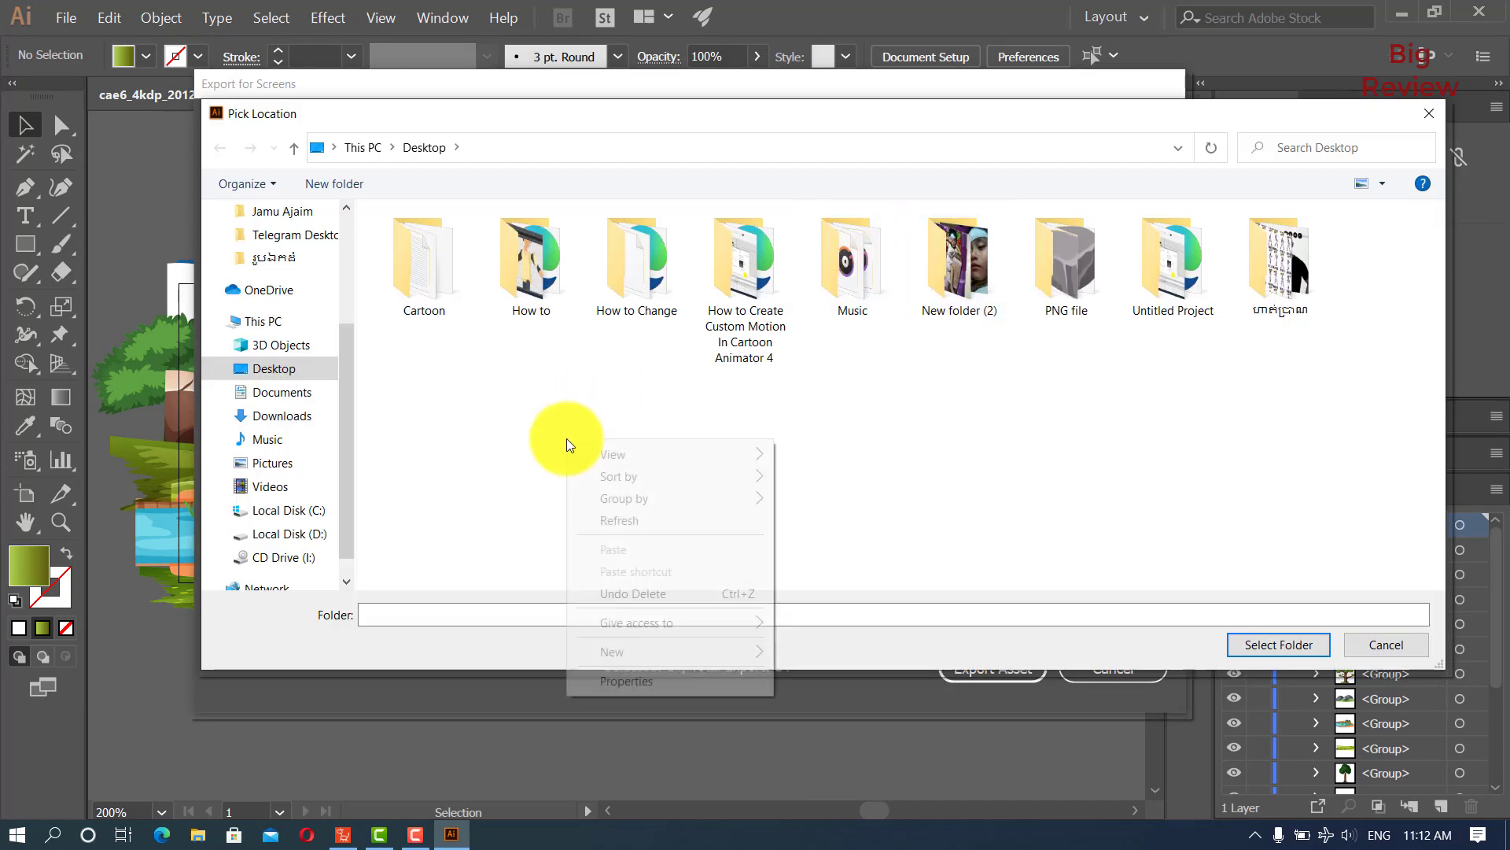
{"action": "left_click", "coordinate": [274, 368]}
{"action": "right_click", "coordinate": [613, 410]}
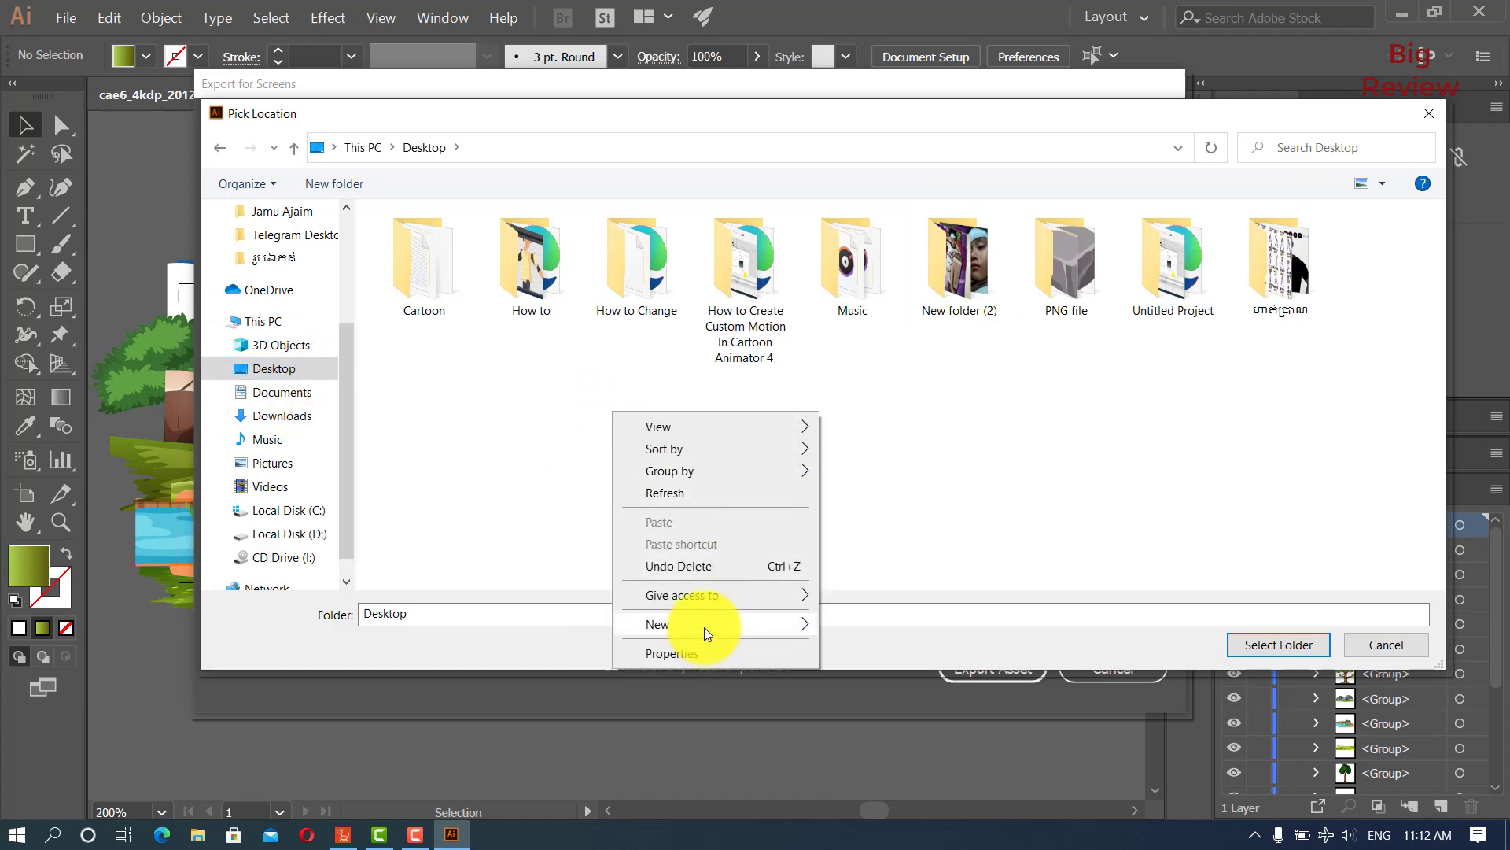
{"action": "mouse_move", "coordinate": [704, 626]}
{"action": "left_click", "coordinate": [870, 340]}
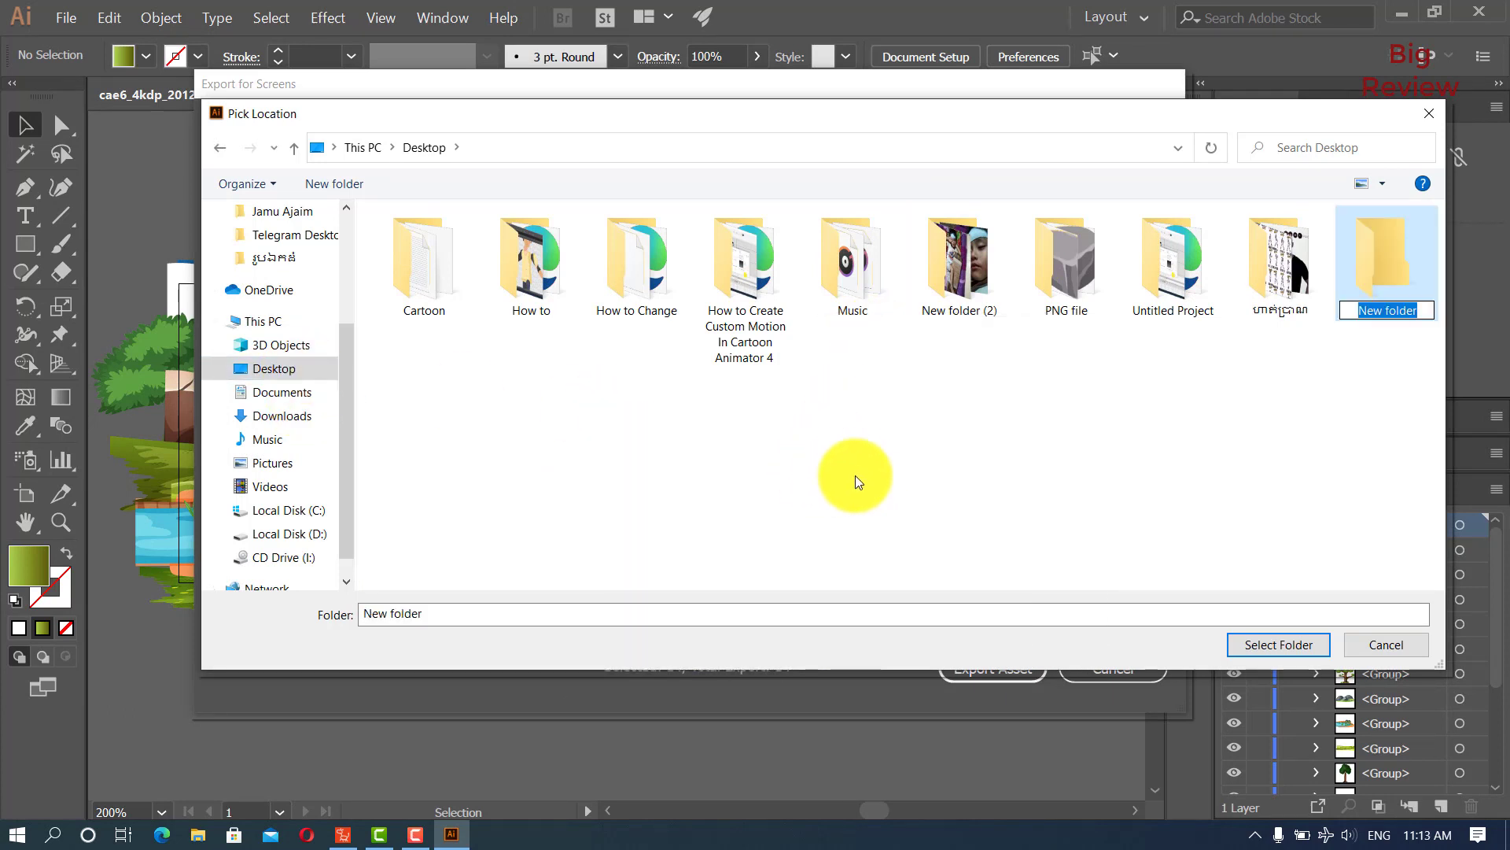
{"action": "type", "text": "Sceen"}
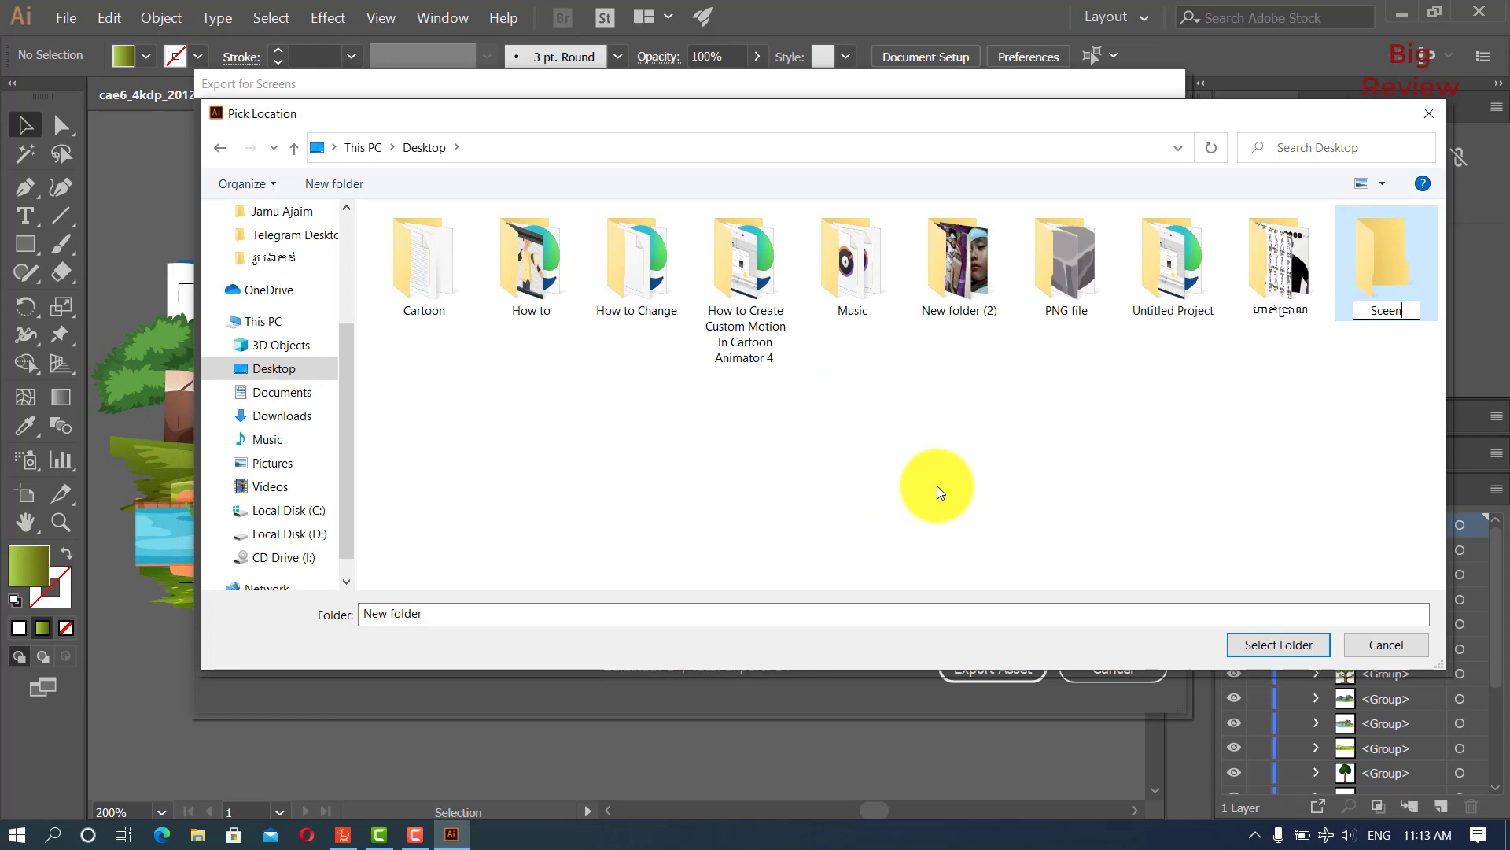
{"action": "key", "text": "BackSpace"}
{"action": "type", "text": "ne"}
{"action": "key", "text": "Return"}
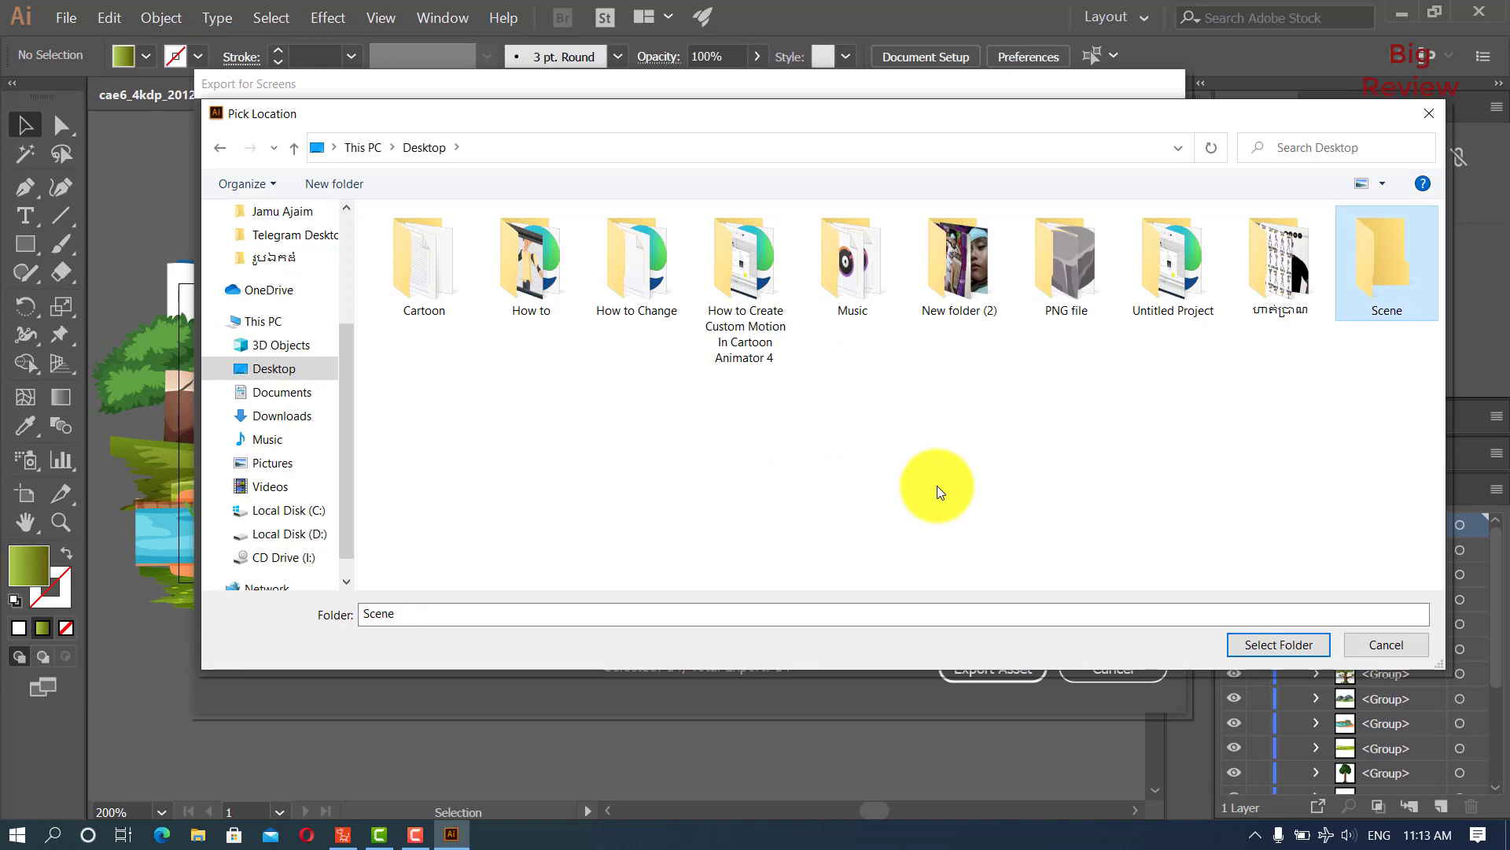
{"action": "left_click", "coordinate": [1280, 647]}
{"action": "left_click", "coordinate": [1012, 663]}
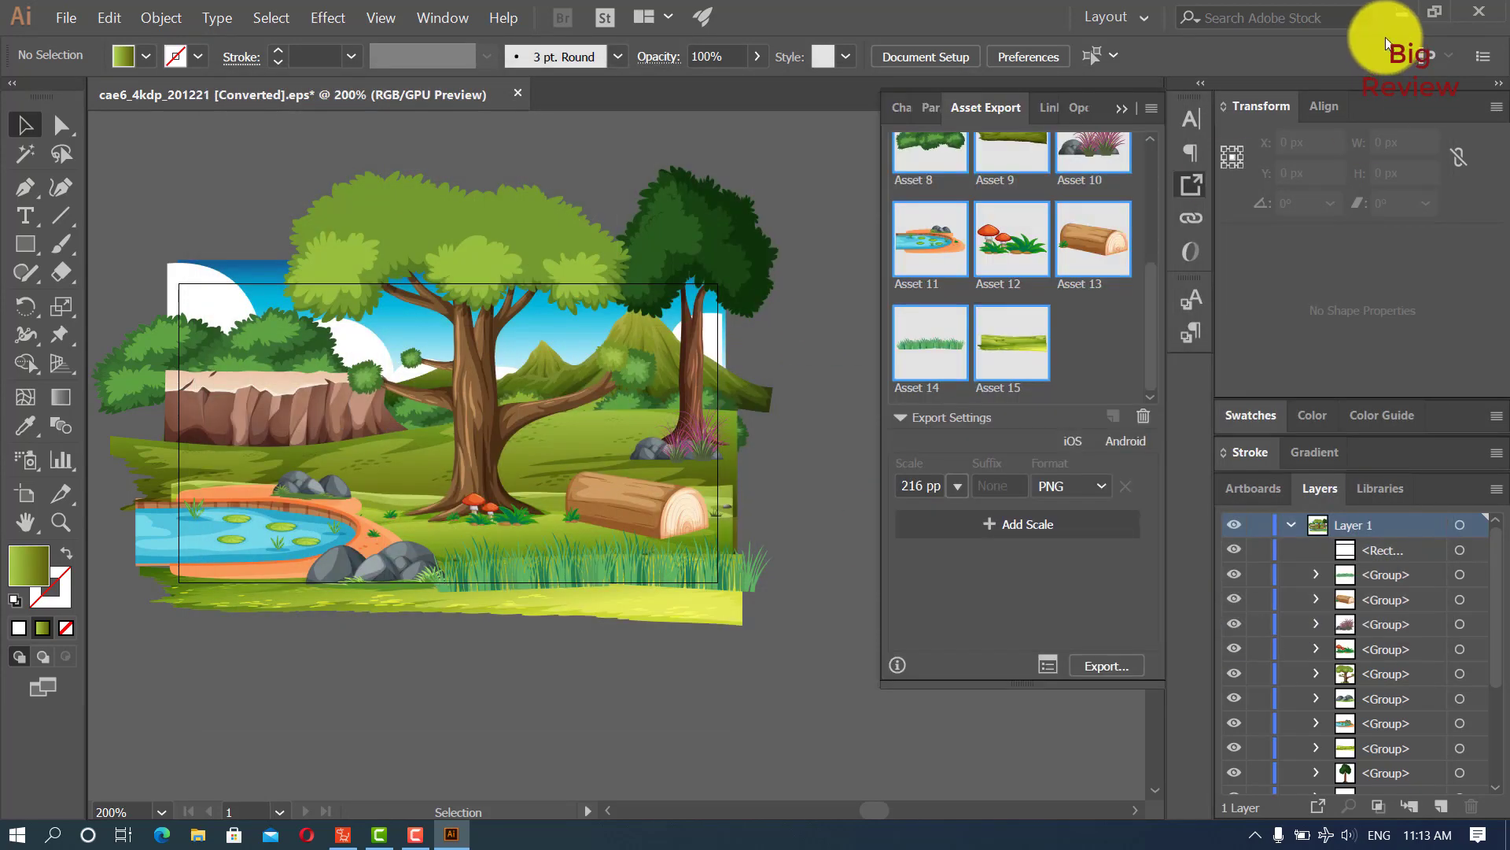
Check the exported PNG files in the Scene folder on the Desktop, then close the folder
{"action": "left_click", "coordinate": [1405, 14]}
{"action": "right_click", "coordinate": [1163, 230]}
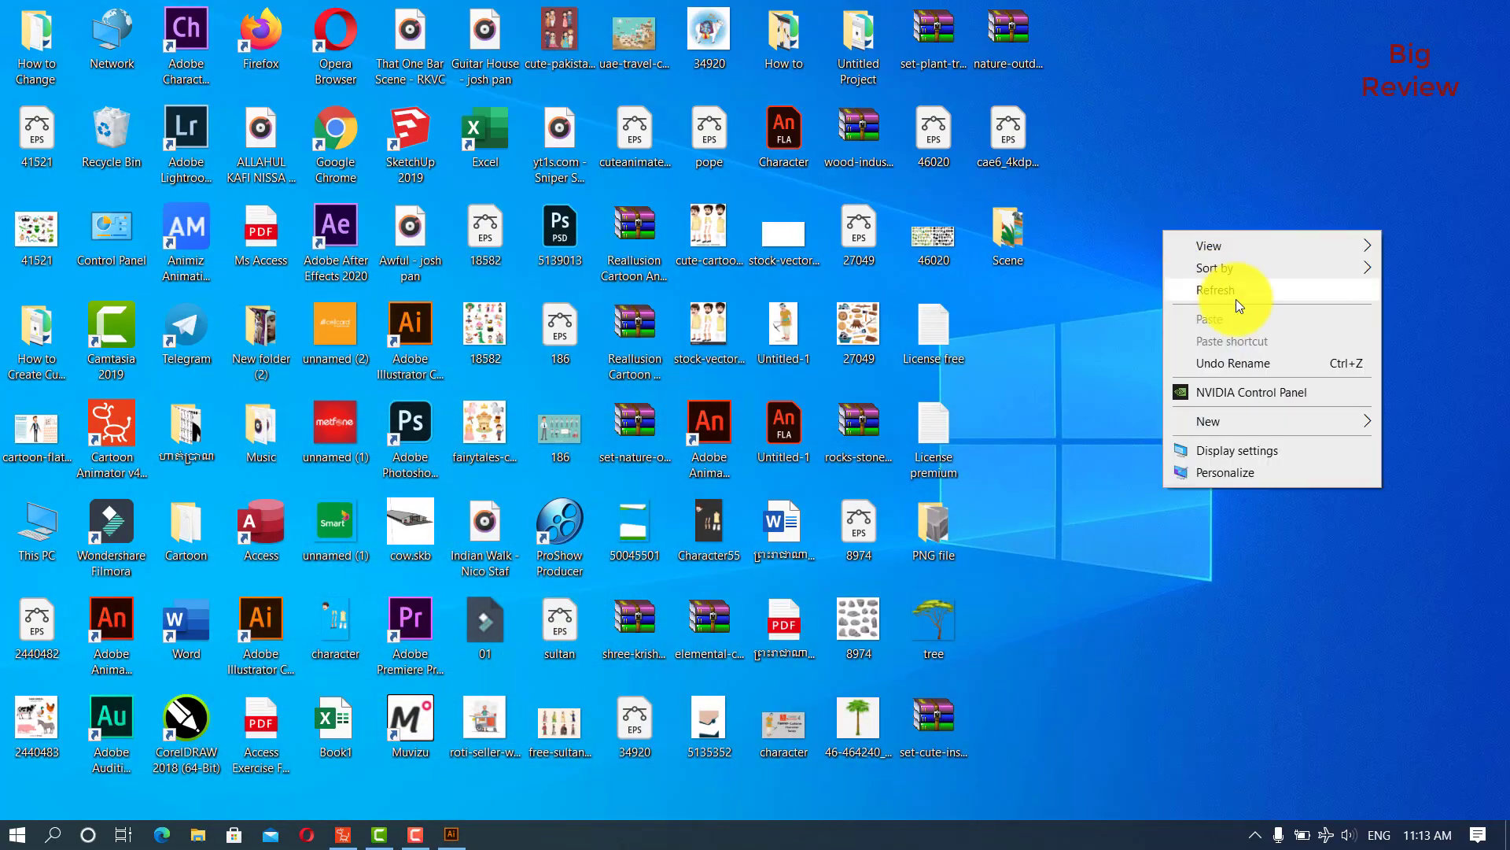
{"action": "left_click", "coordinate": [1235, 298]}
{"action": "double_click", "coordinate": [1016, 242]}
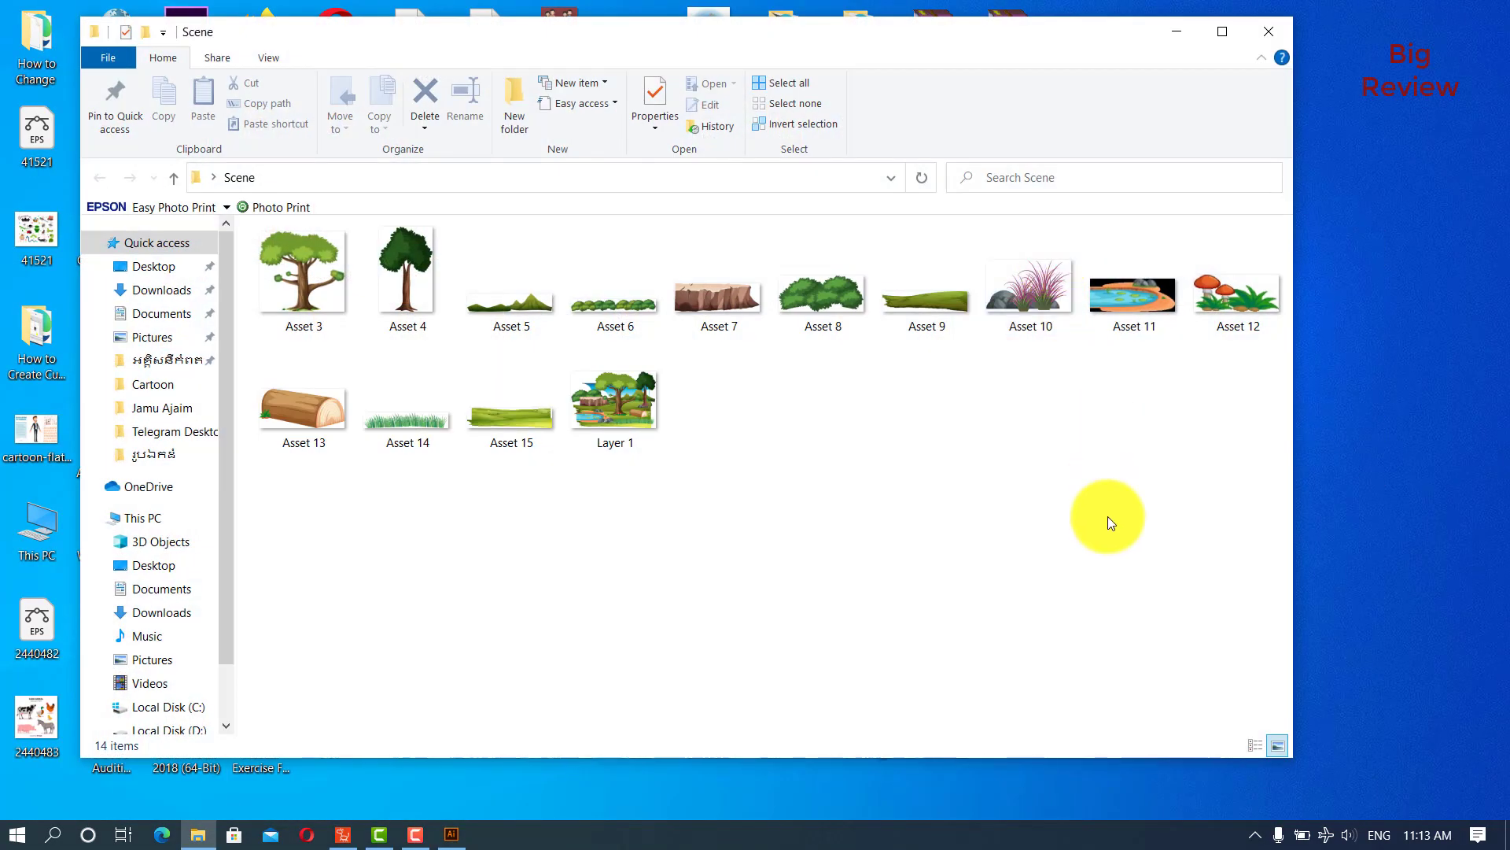
{"action": "left_click_drag", "start_coordinate": [1184, 552], "coordinate": [263, 236]}
{"action": "left_click", "coordinate": [997, 484]}
{"action": "left_click", "coordinate": [1264, 36]}
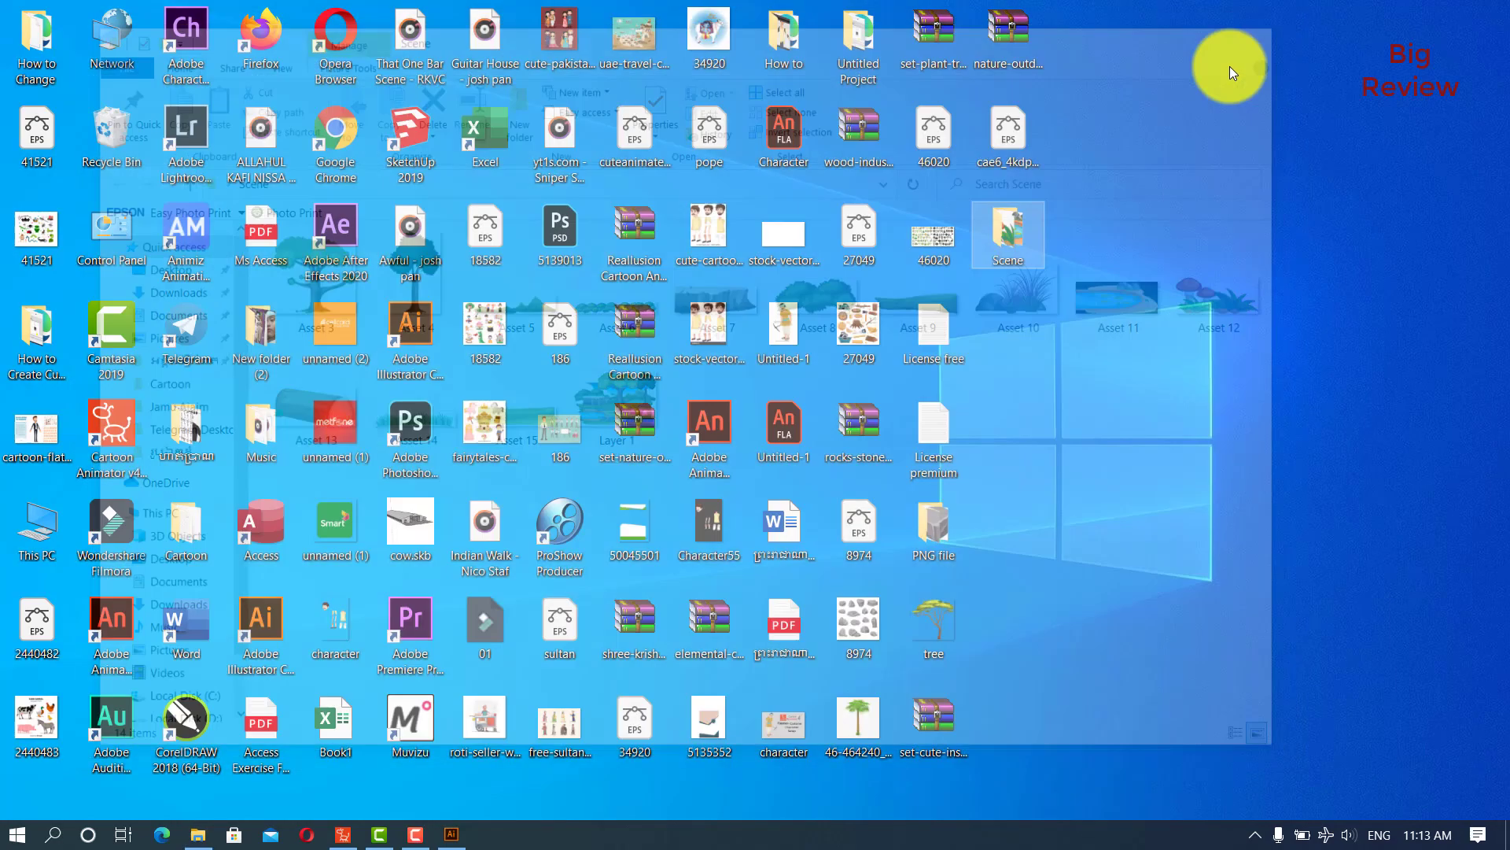
In Cartoon Animator, import the Layer 1 image from the Desktop's Scene folder as a prop and enlarge it to about 210.5 percent
{"action": "left_click", "coordinate": [340, 832]}
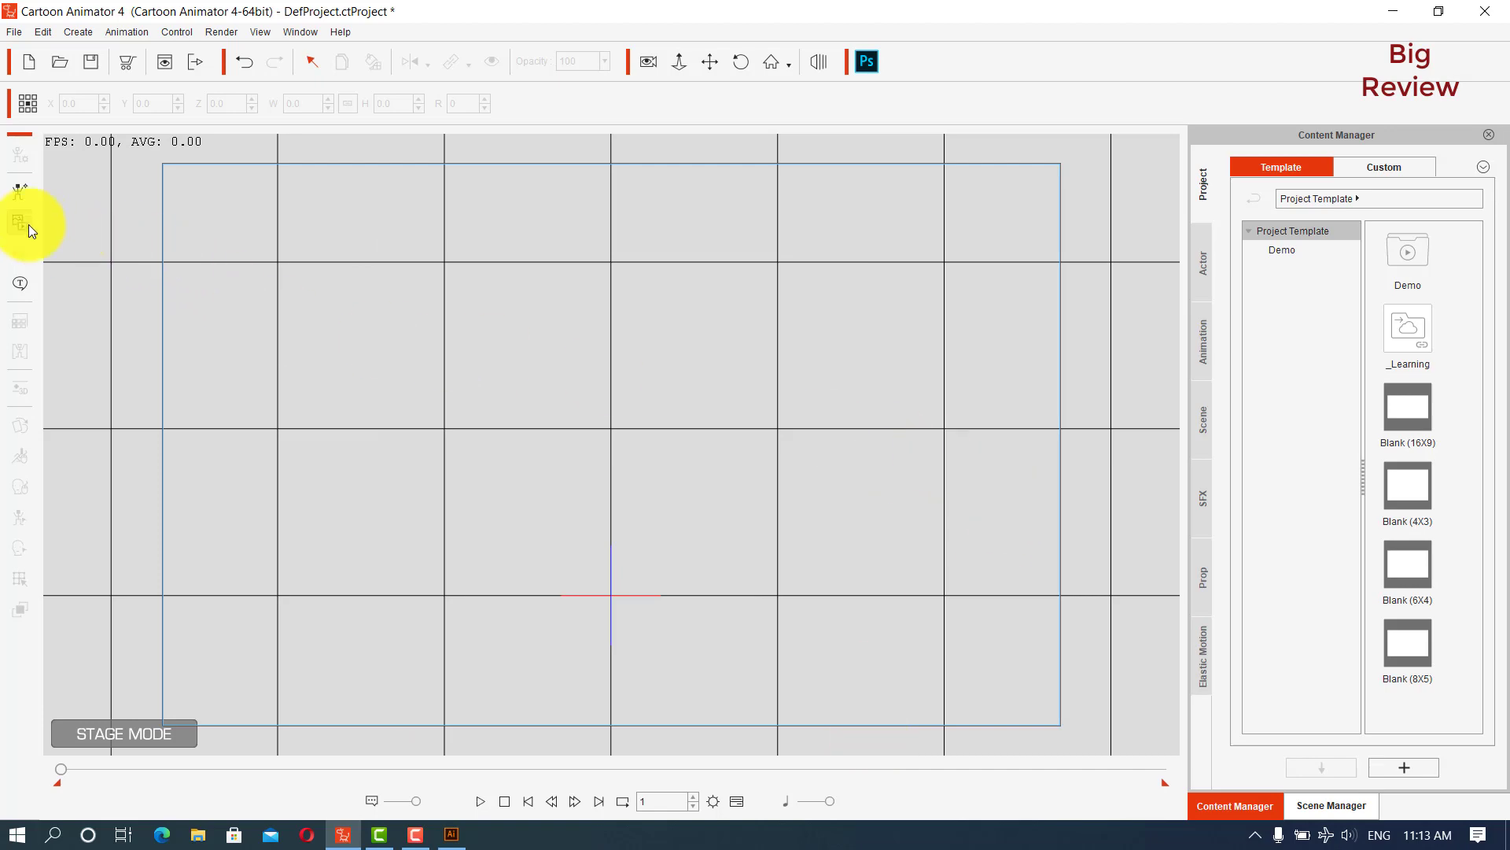
{"action": "left_click", "coordinate": [22, 193]}
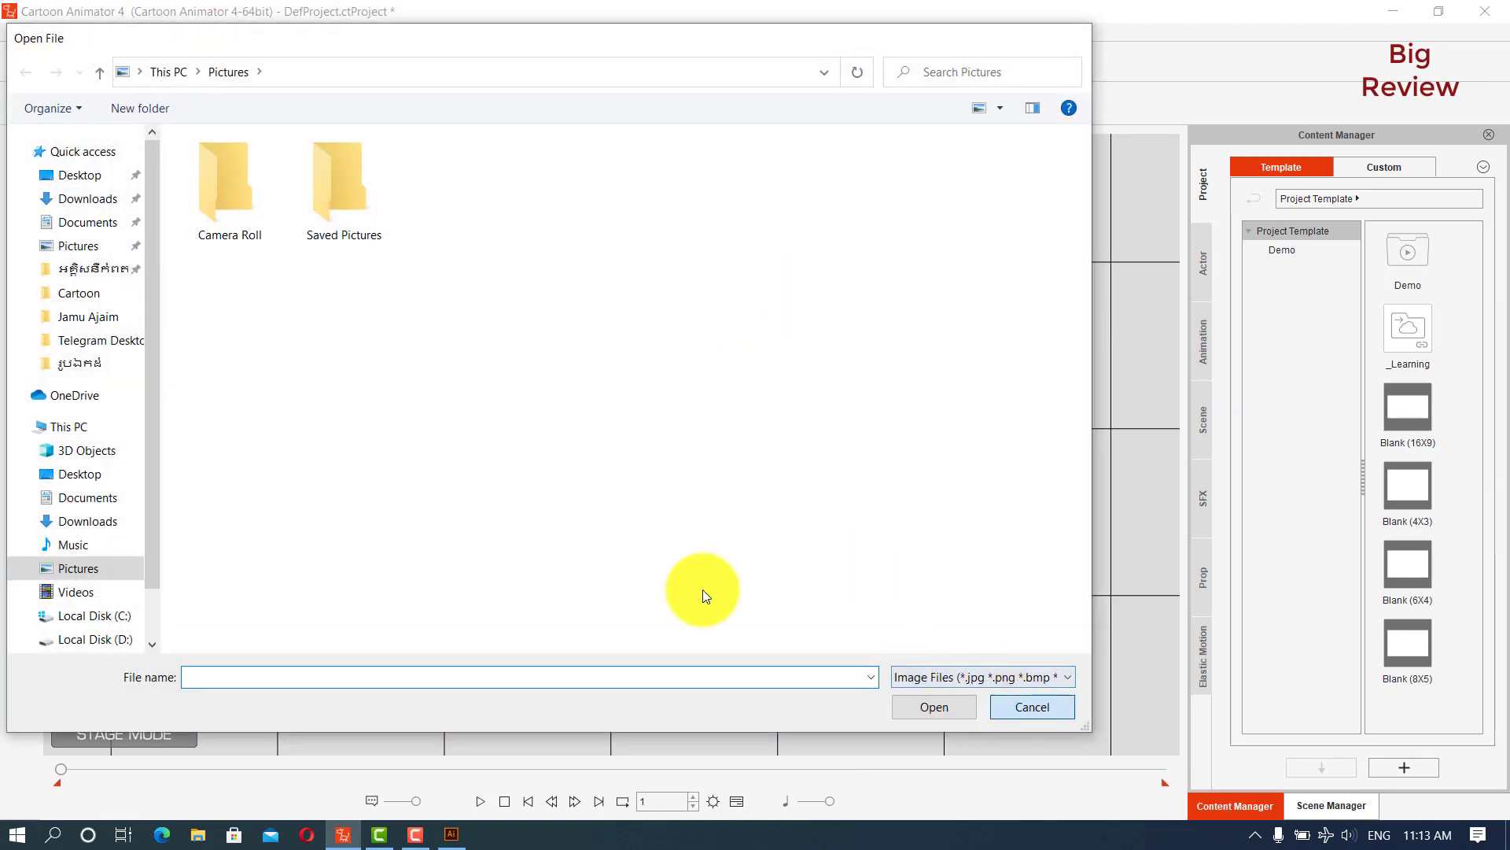
{"action": "key", "text": "Escape"}
{"action": "left_click", "coordinate": [23, 222]}
{"action": "left_click", "coordinate": [759, 339]}
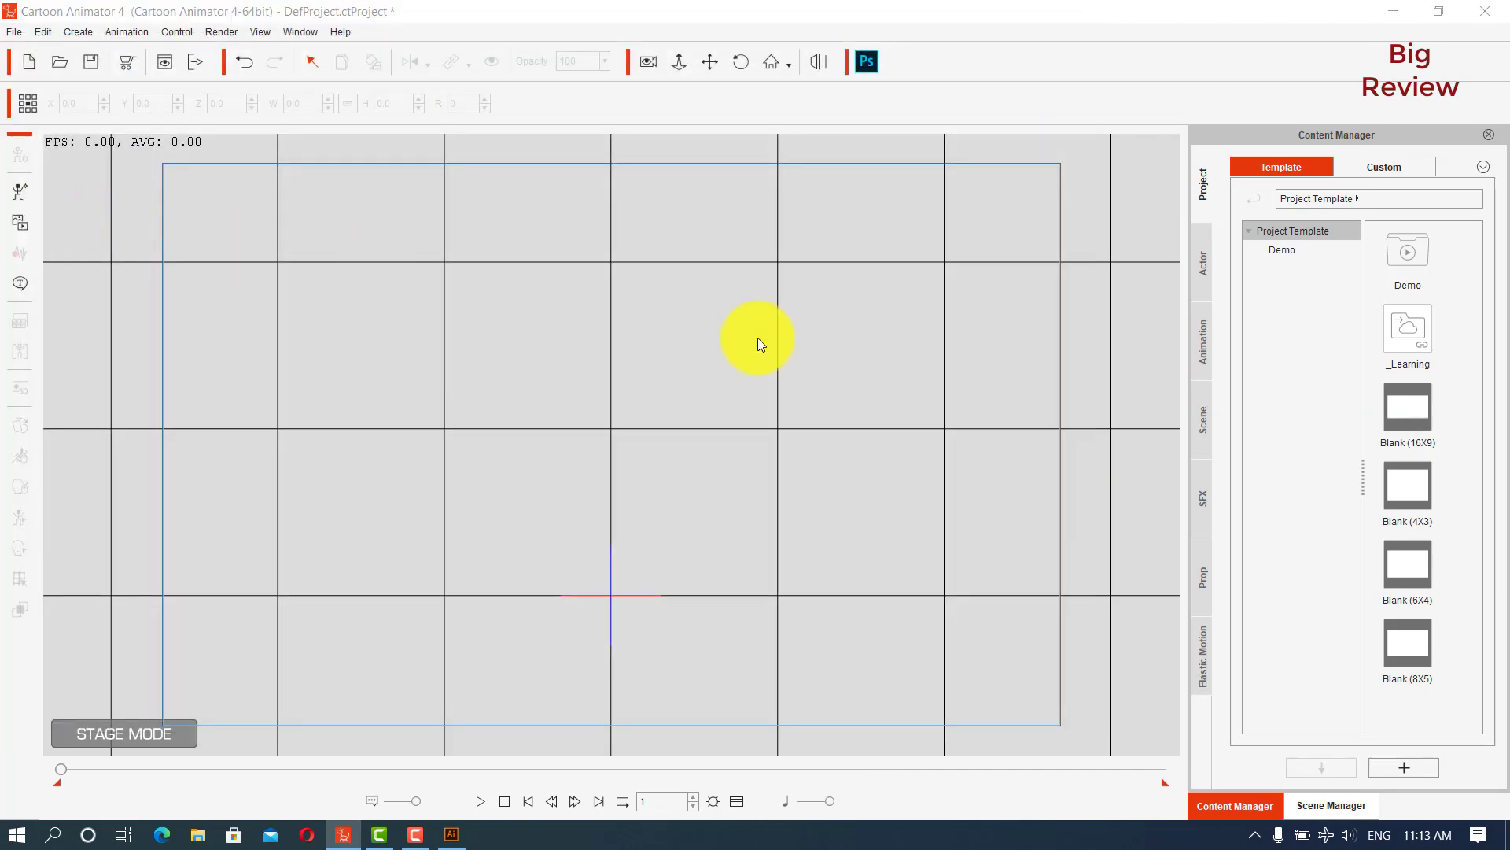
{"action": "left_click", "coordinate": [511, 222]}
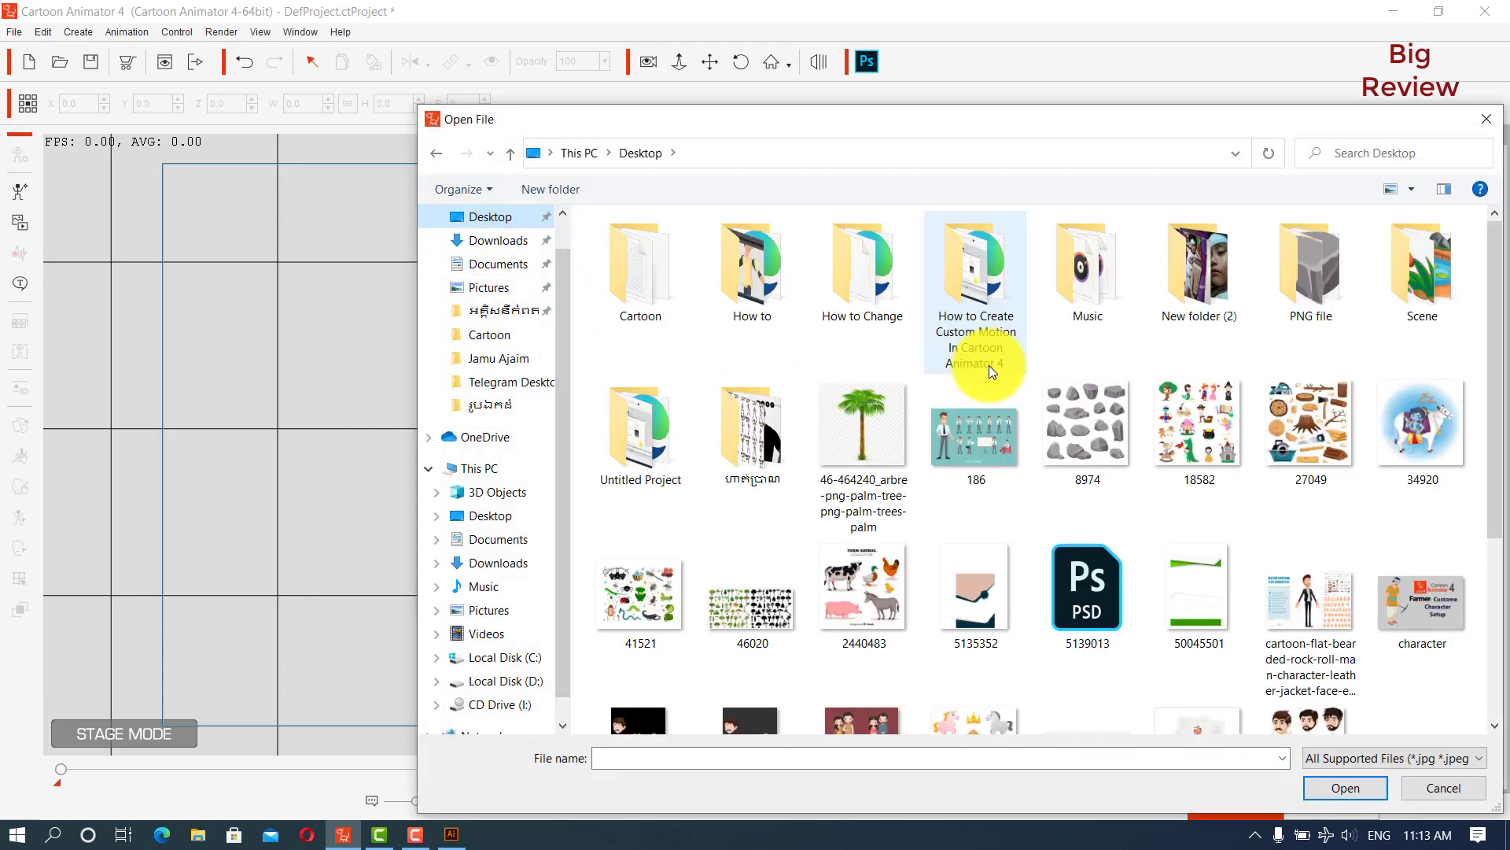
{"action": "double_click", "coordinate": [1414, 297]}
{"action": "double_click", "coordinate": [1259, 412]}
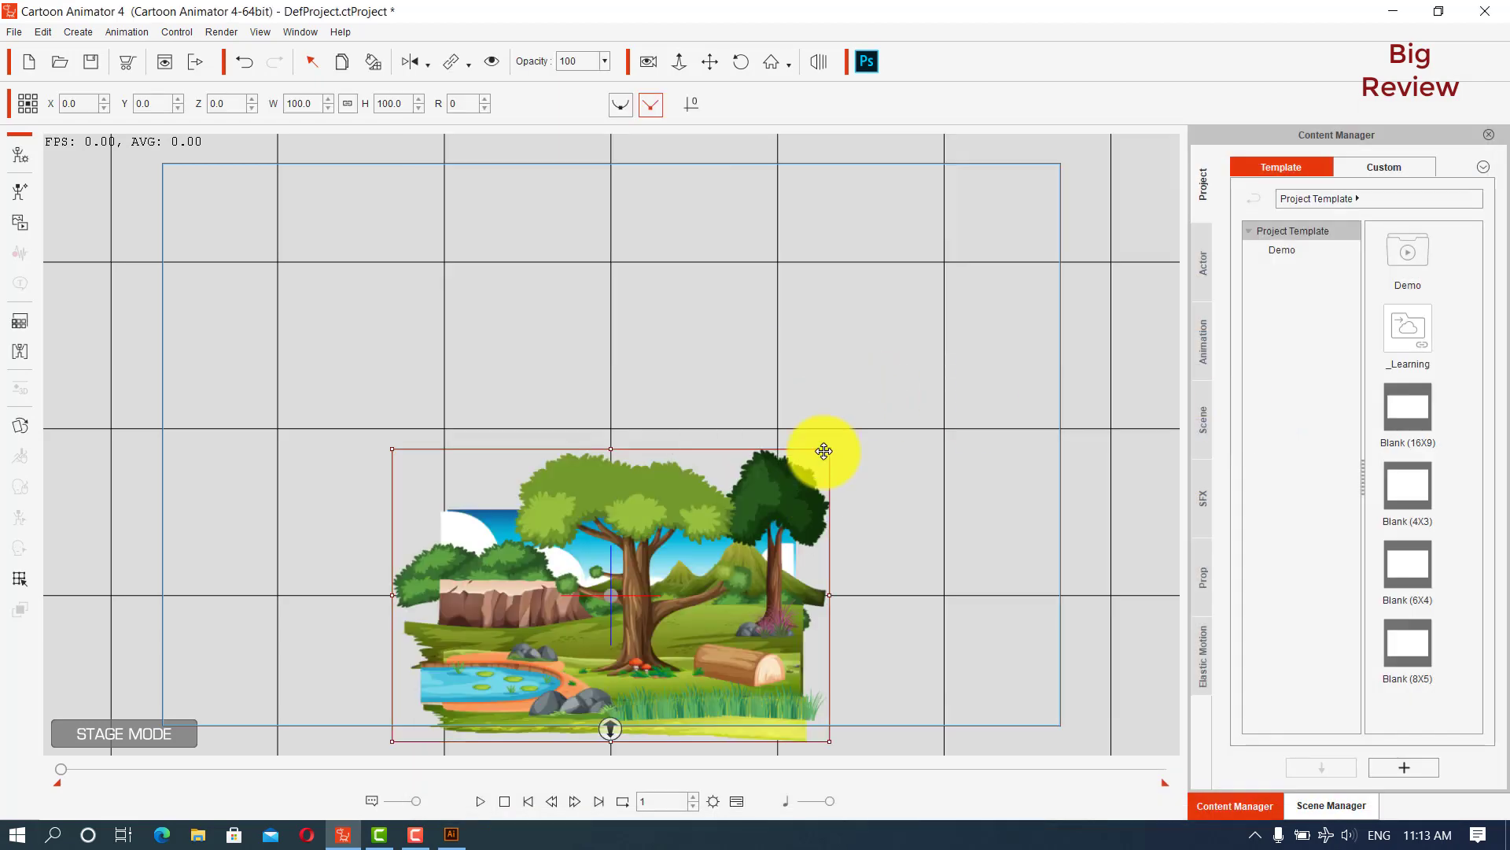
{"action": "mouse_move", "coordinate": [819, 448]}
{"action": "left_mouse_down"}
{"action": "mouse_move", "coordinate": [1047, 294]}
{"action": "mouse_move", "coordinate": [810, 414]}
{"action": "mouse_move", "coordinate": [809, 449]}
{"action": "mouse_move", "coordinate": [810, 432]}
{"action": "left_mouse_up"}
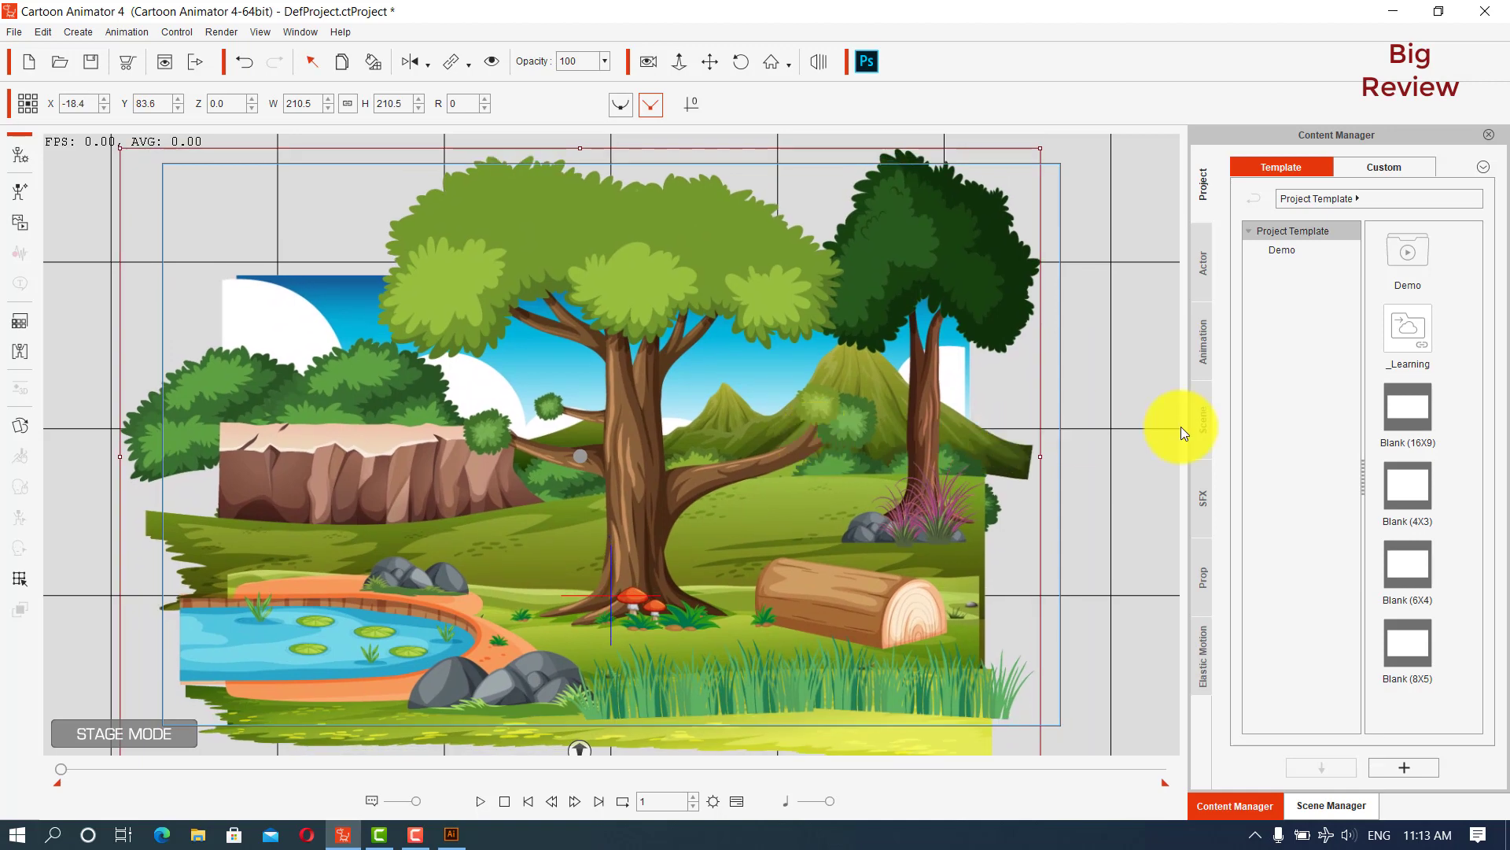
{"action": "left_click", "coordinate": [1126, 430]}
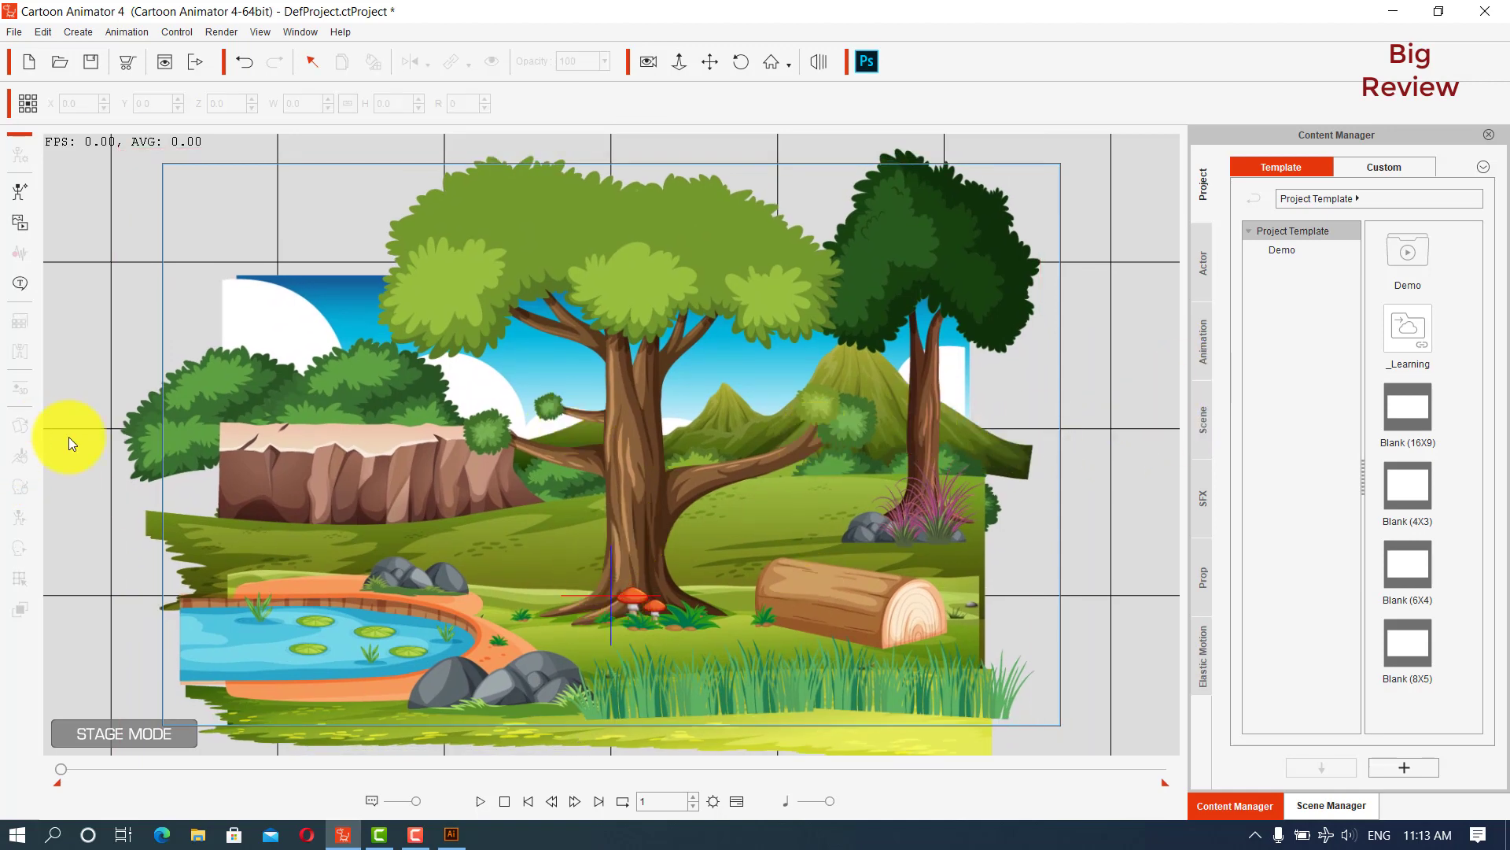
{"action": "left_click", "coordinate": [25, 219]}
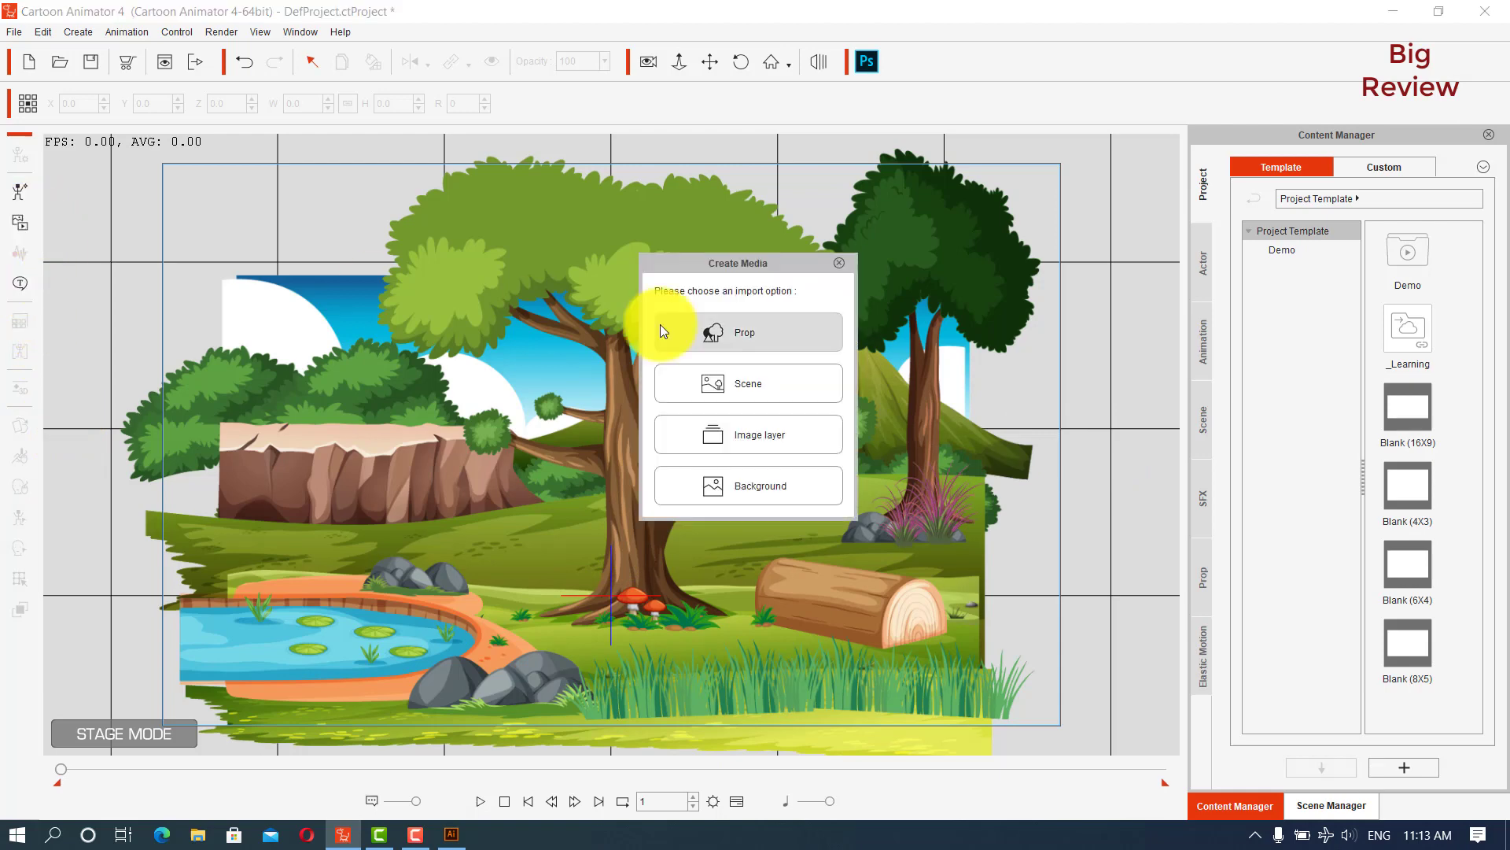
{"action": "left_click", "coordinate": [717, 336]}
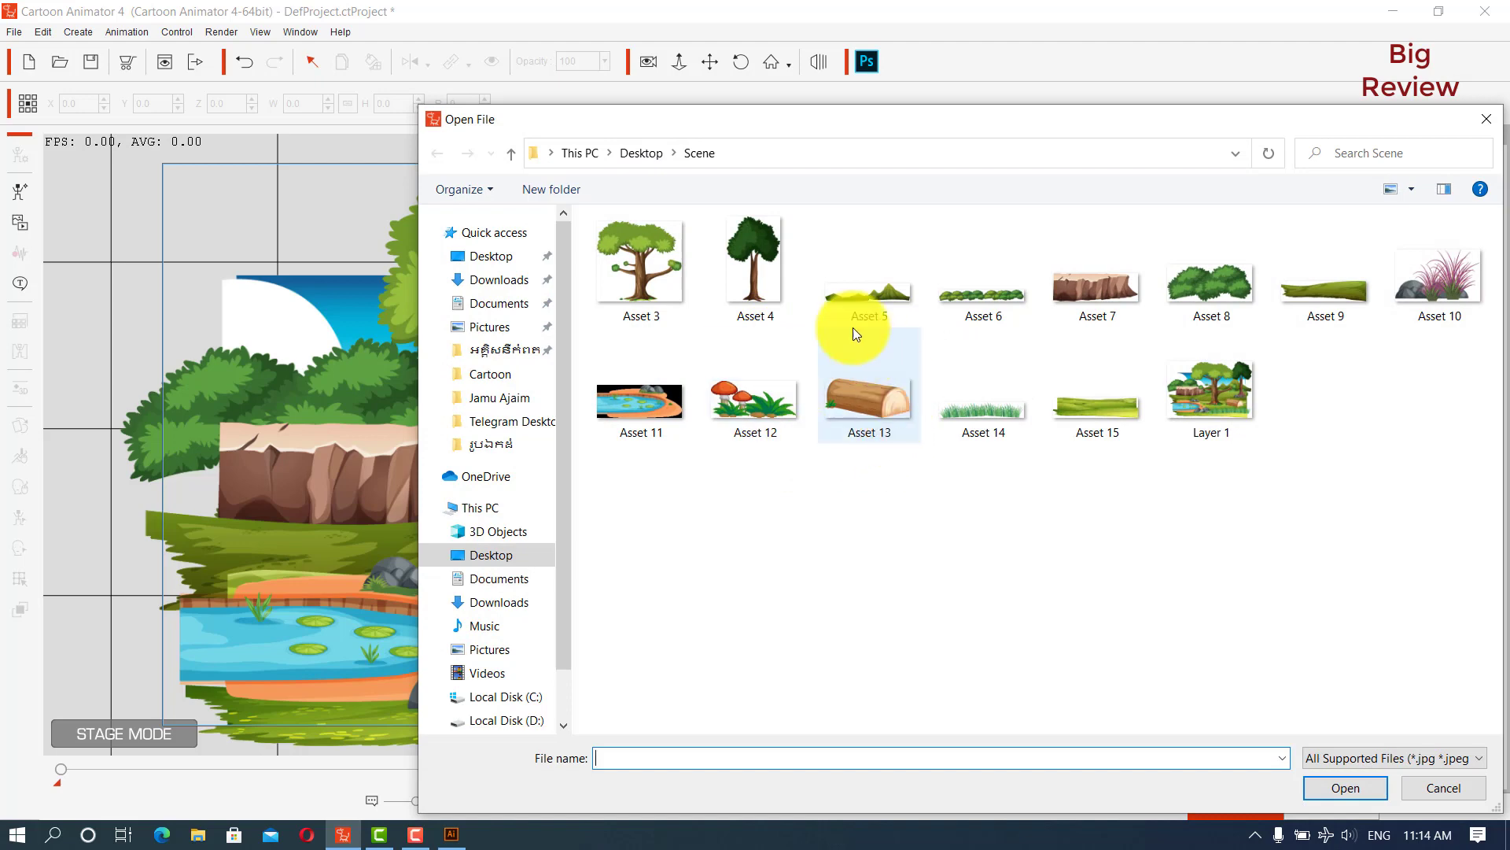
{"action": "left_click", "coordinate": [1443, 786]}
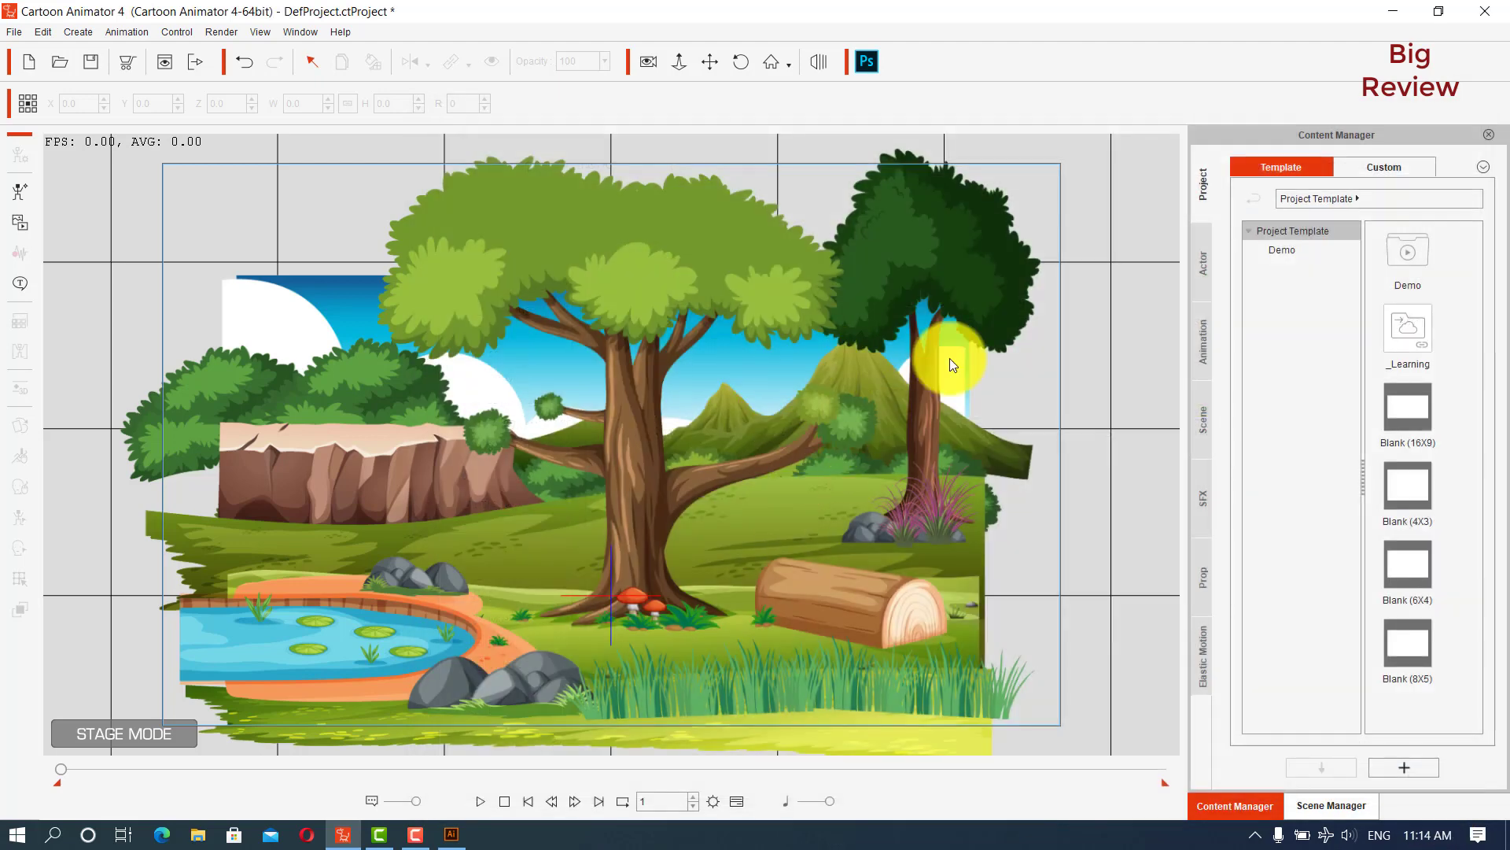
Switch to Illustrator and move the blue gradient sky path up and left to about X 141 px, Y 0 px
{"action": "left_click", "coordinate": [451, 834]}
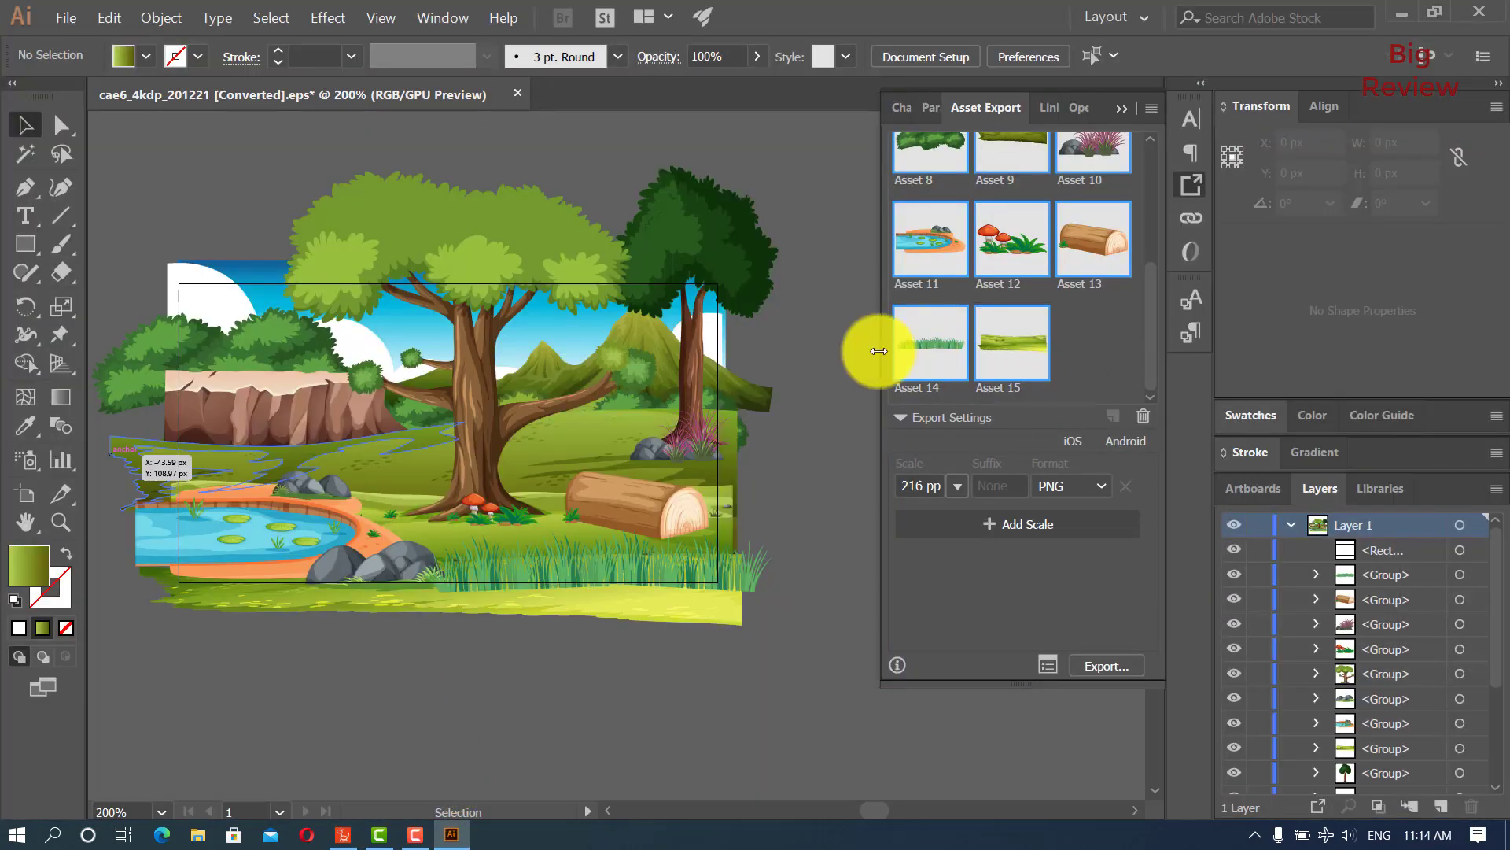
{"action": "scroll", "coordinate": [1062, 291], "scroll_direction": "up", "scroll_amount": 3}
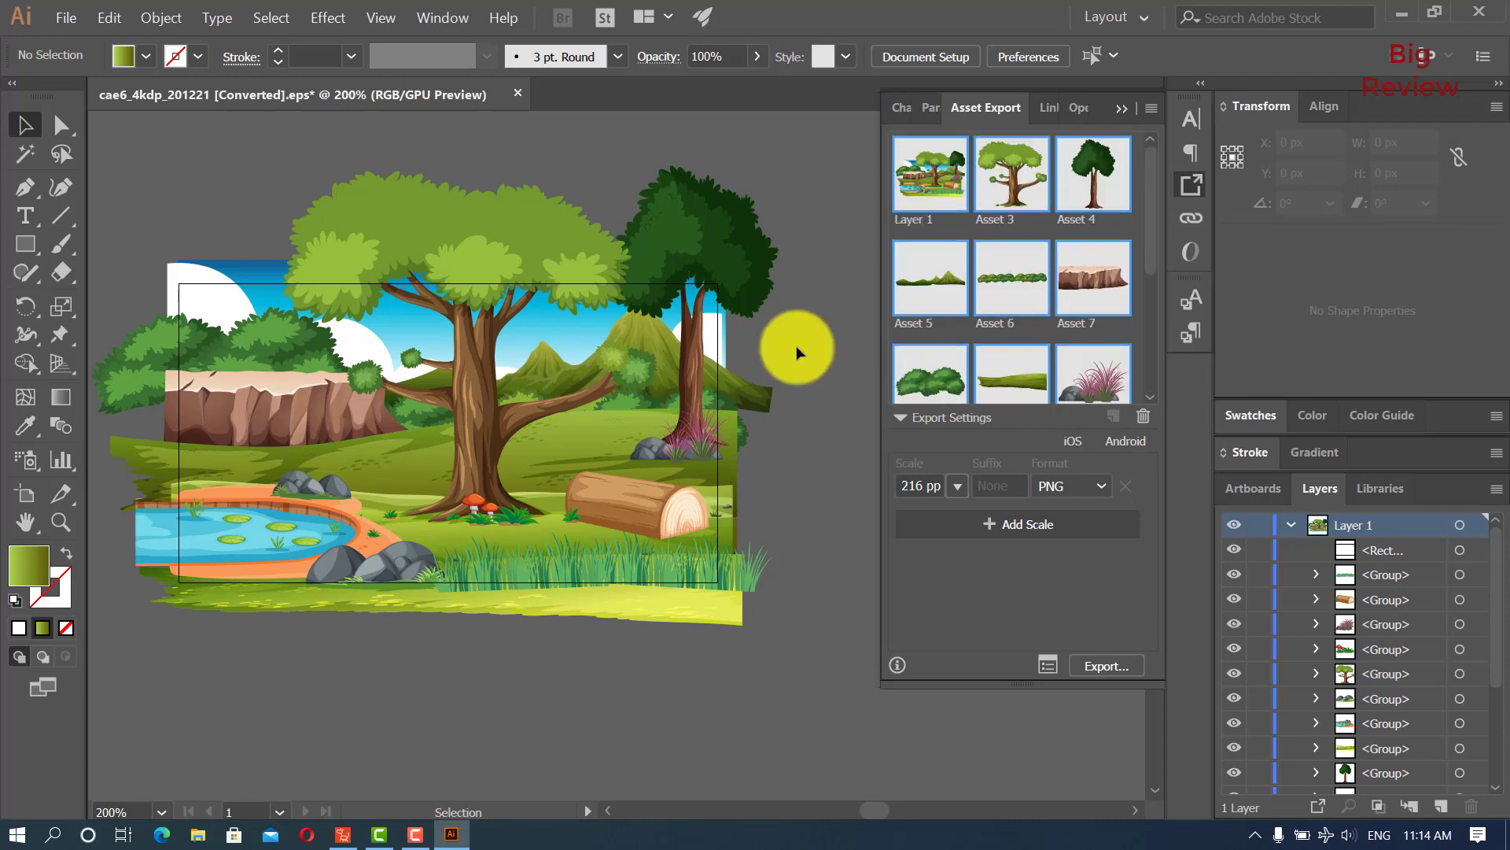
{"action": "scroll", "coordinate": [866, 334], "scroll_direction": "down", "scroll_amount": 2}
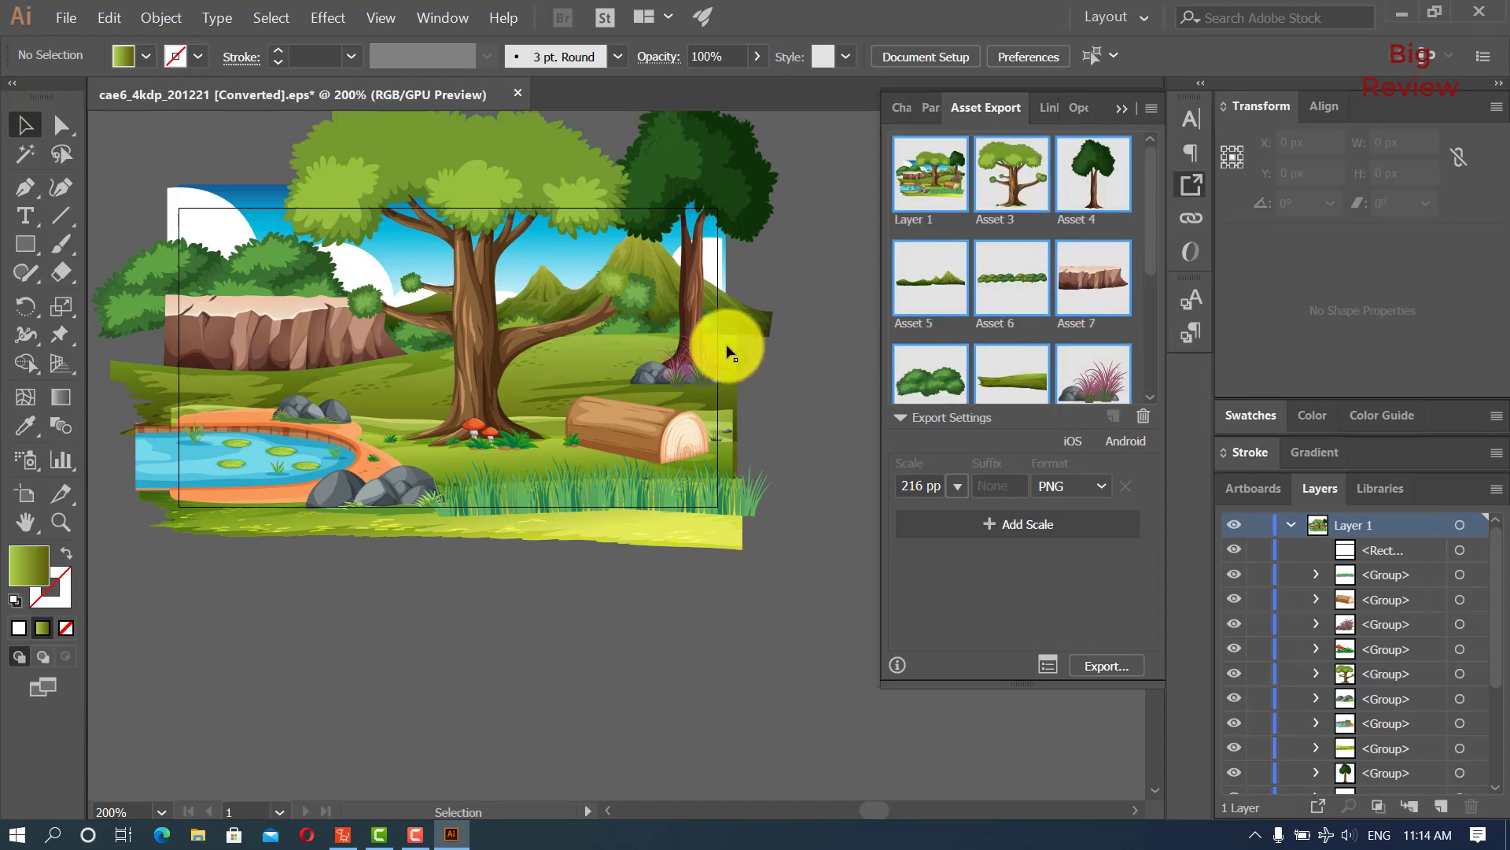
{"action": "scroll", "coordinate": [709, 337], "scroll_direction": "up", "scroll_amount": 2}
{"action": "left_click", "coordinate": [561, 350]}
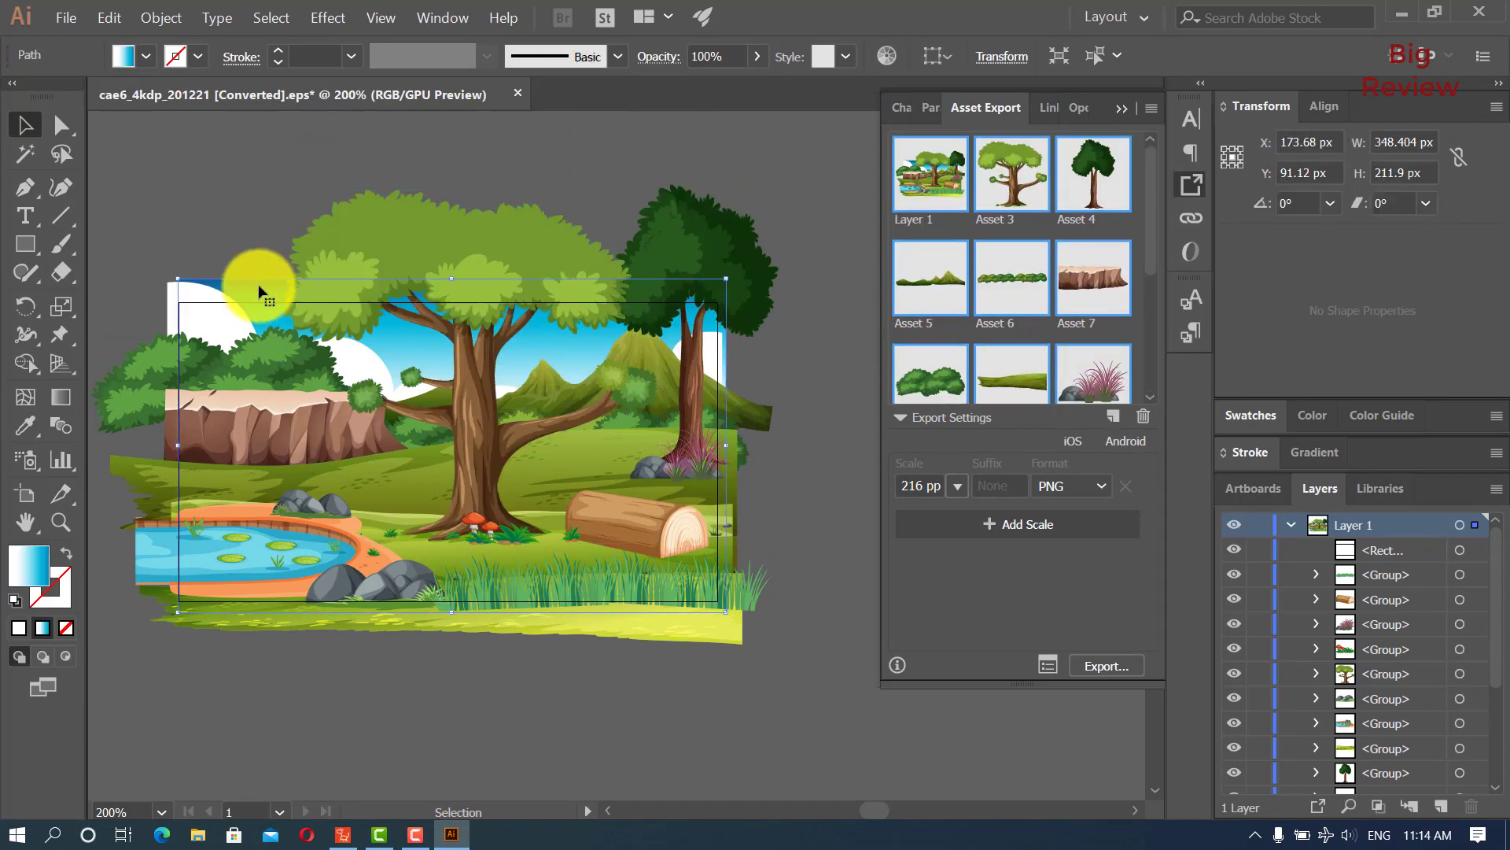
{"action": "left_click_drag", "start_coordinate": [253, 286], "coordinate": [228, 162]}
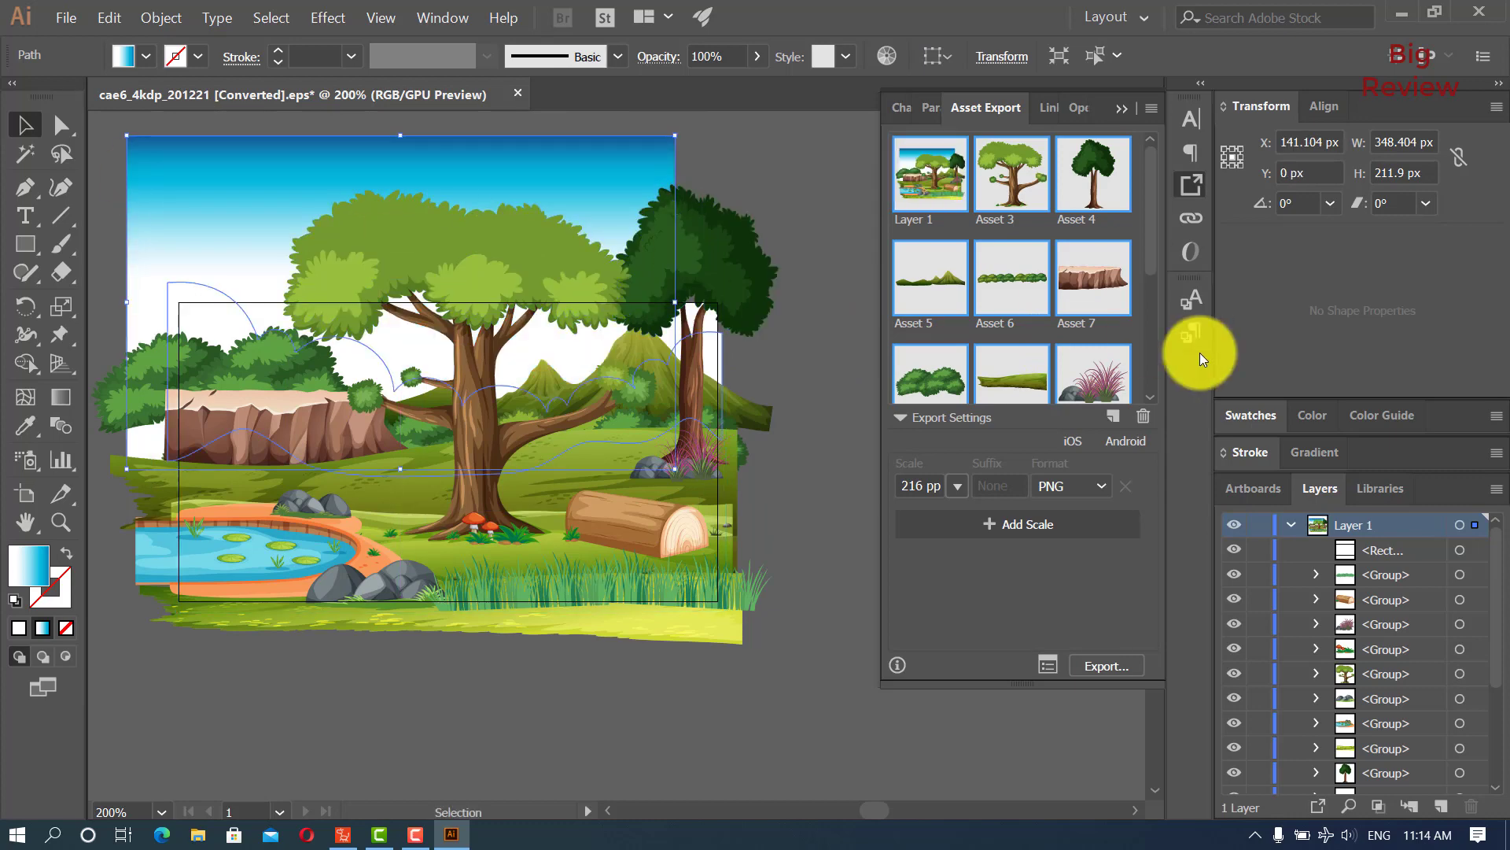
Add the selected sky gradient as a new export asset and export only it as PNG at 216 ppi to the Desktop's Scene folder
{"action": "scroll", "coordinate": [1148, 253], "scroll_direction": "down", "scroll_amount": 3}
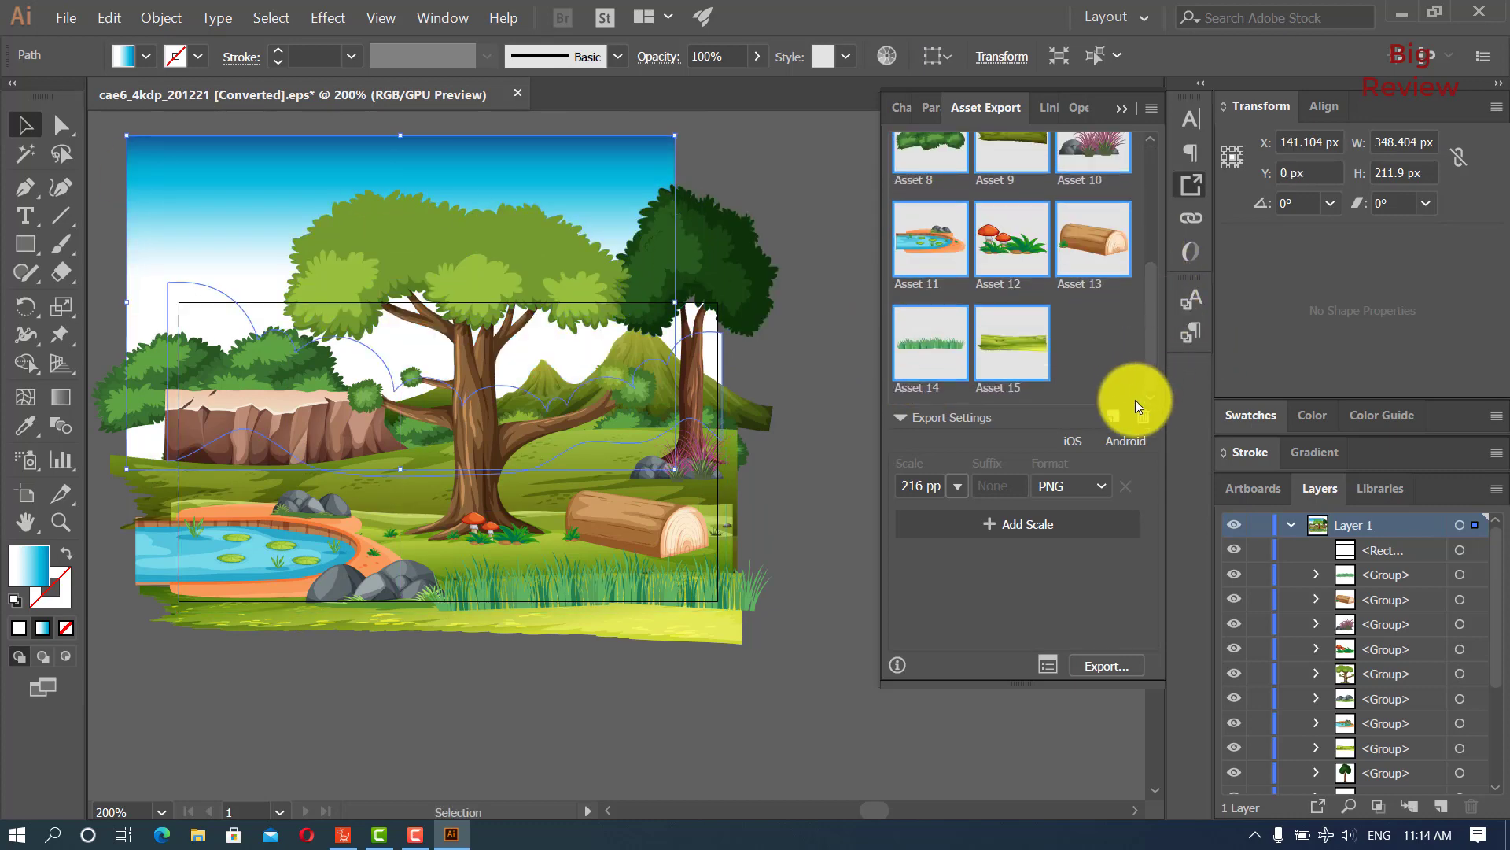
{"action": "left_click", "coordinate": [1112, 416]}
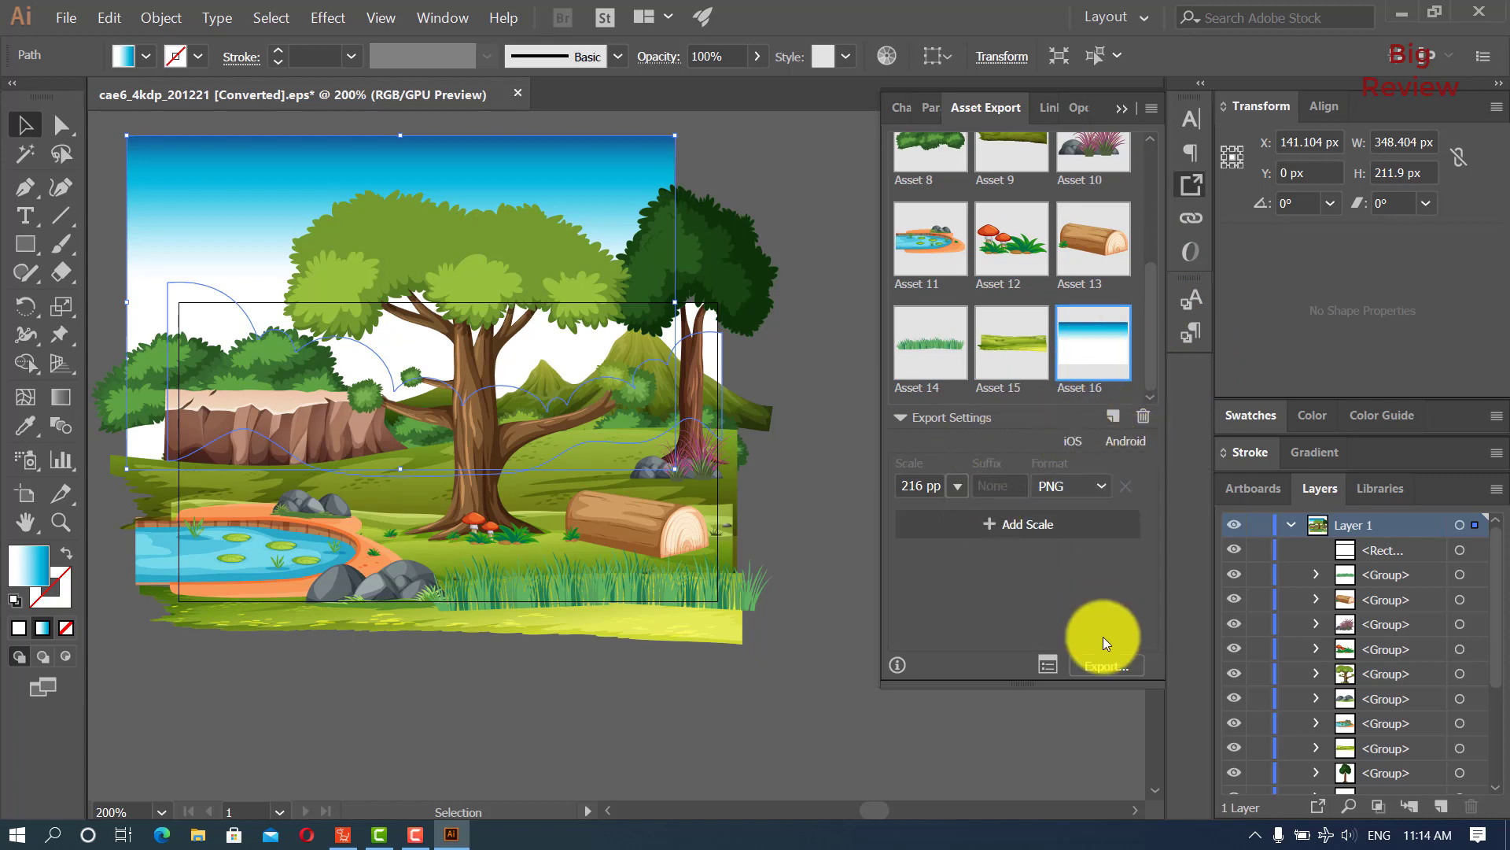
{"action": "left_click", "coordinate": [1070, 668]}
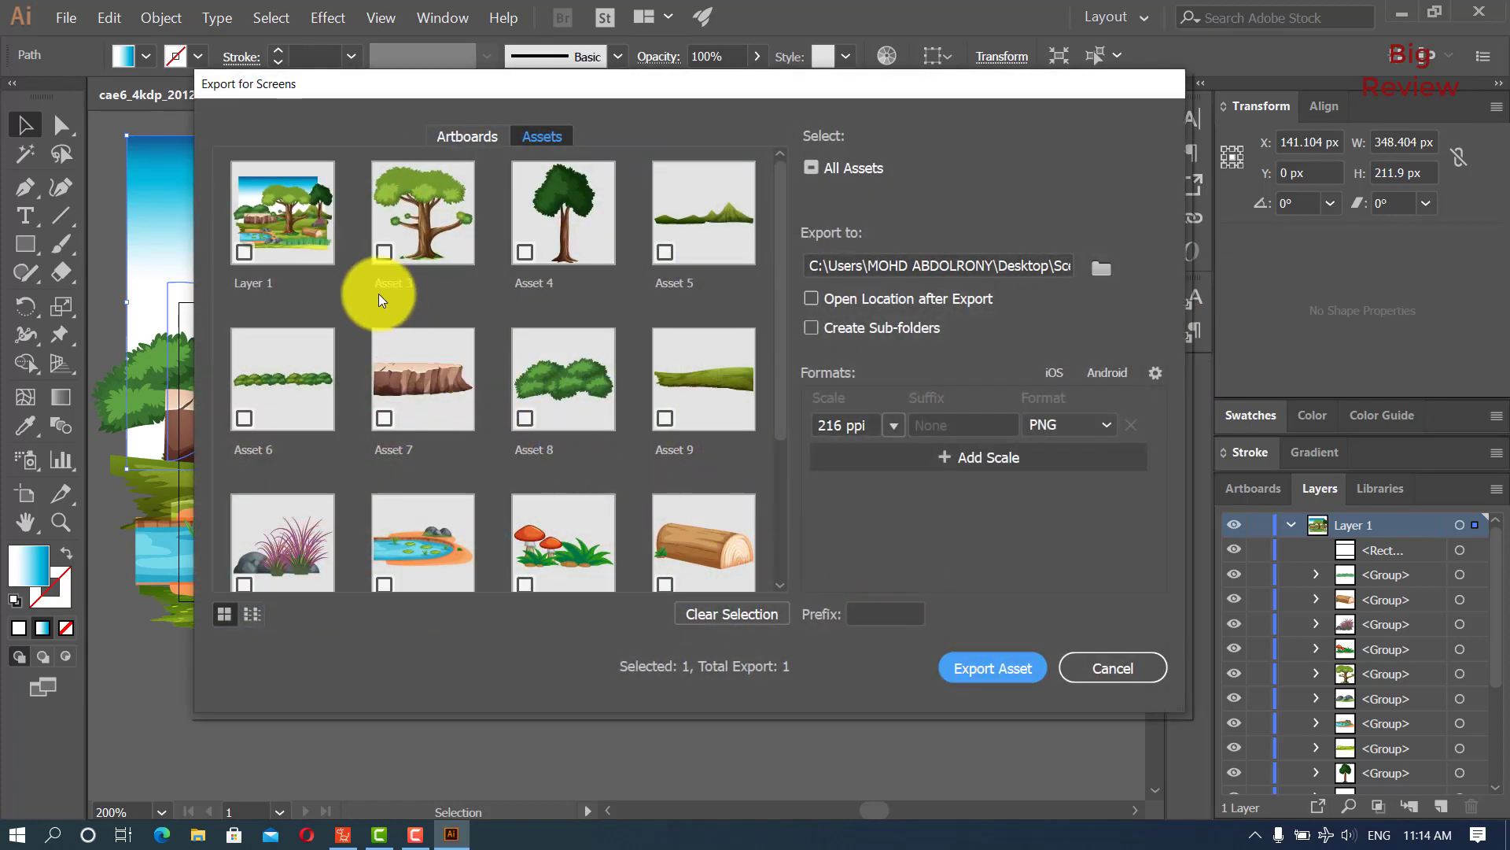
{"action": "scroll", "coordinate": [417, 330], "scroll_direction": "down", "scroll_amount": 3}
{"action": "left_click", "coordinate": [556, 545]}
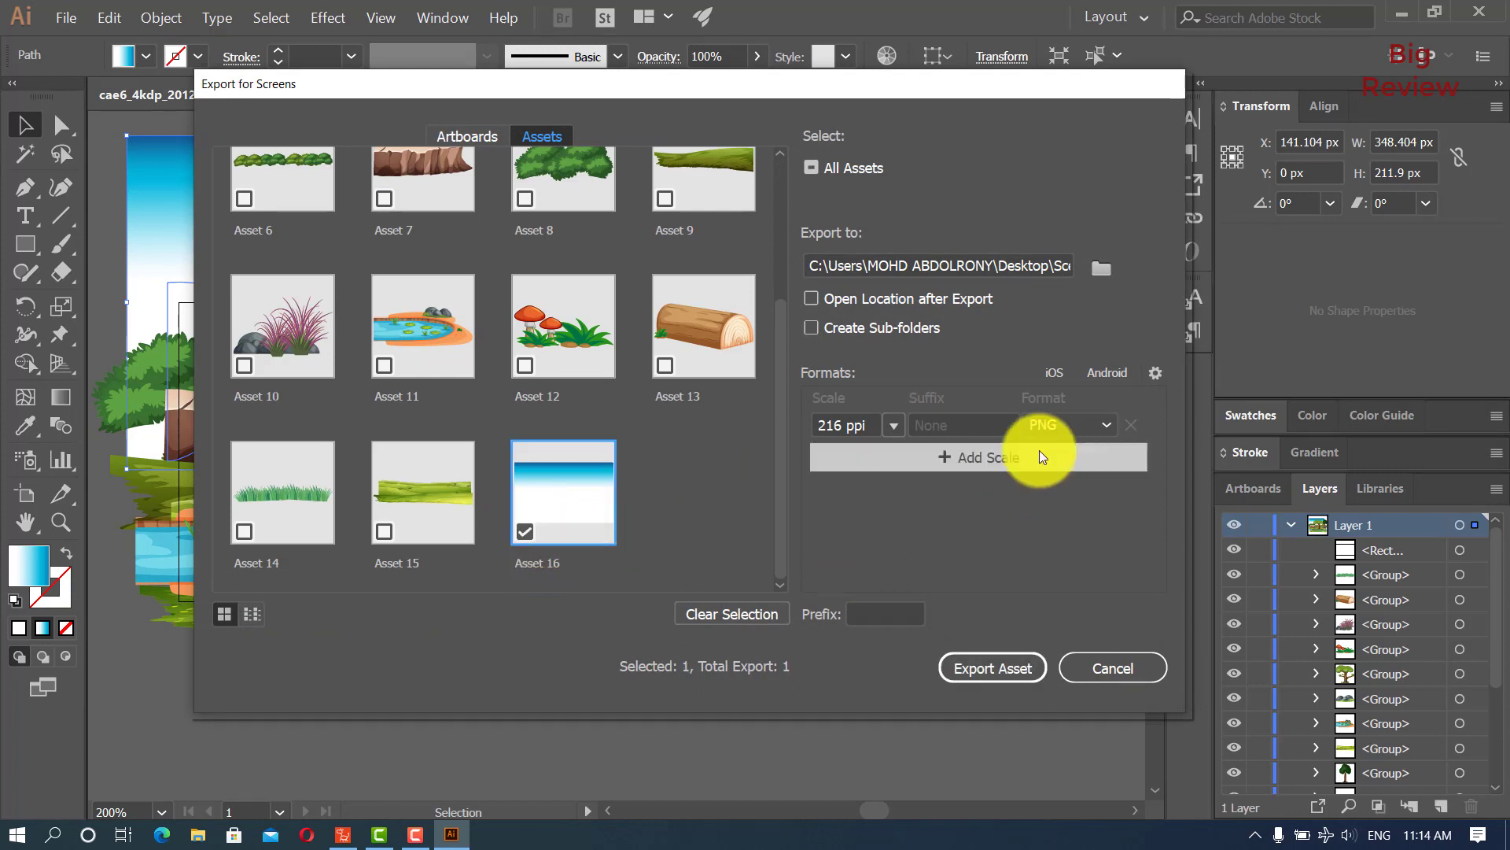
{"action": "left_click", "coordinate": [1054, 424]}
{"action": "left_click", "coordinate": [1062, 455]}
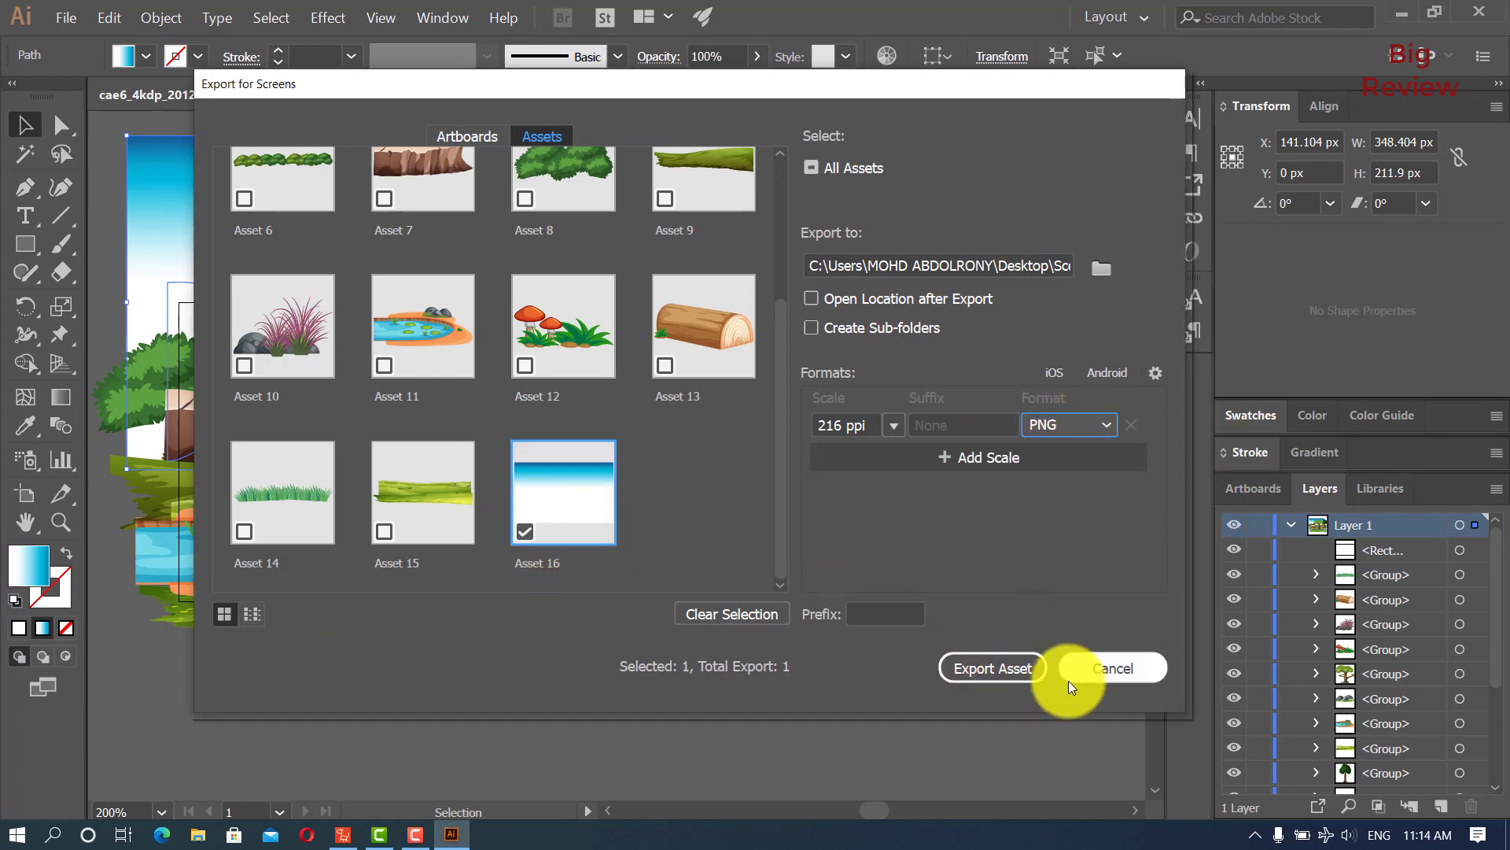
{"action": "left_click", "coordinate": [1021, 675]}
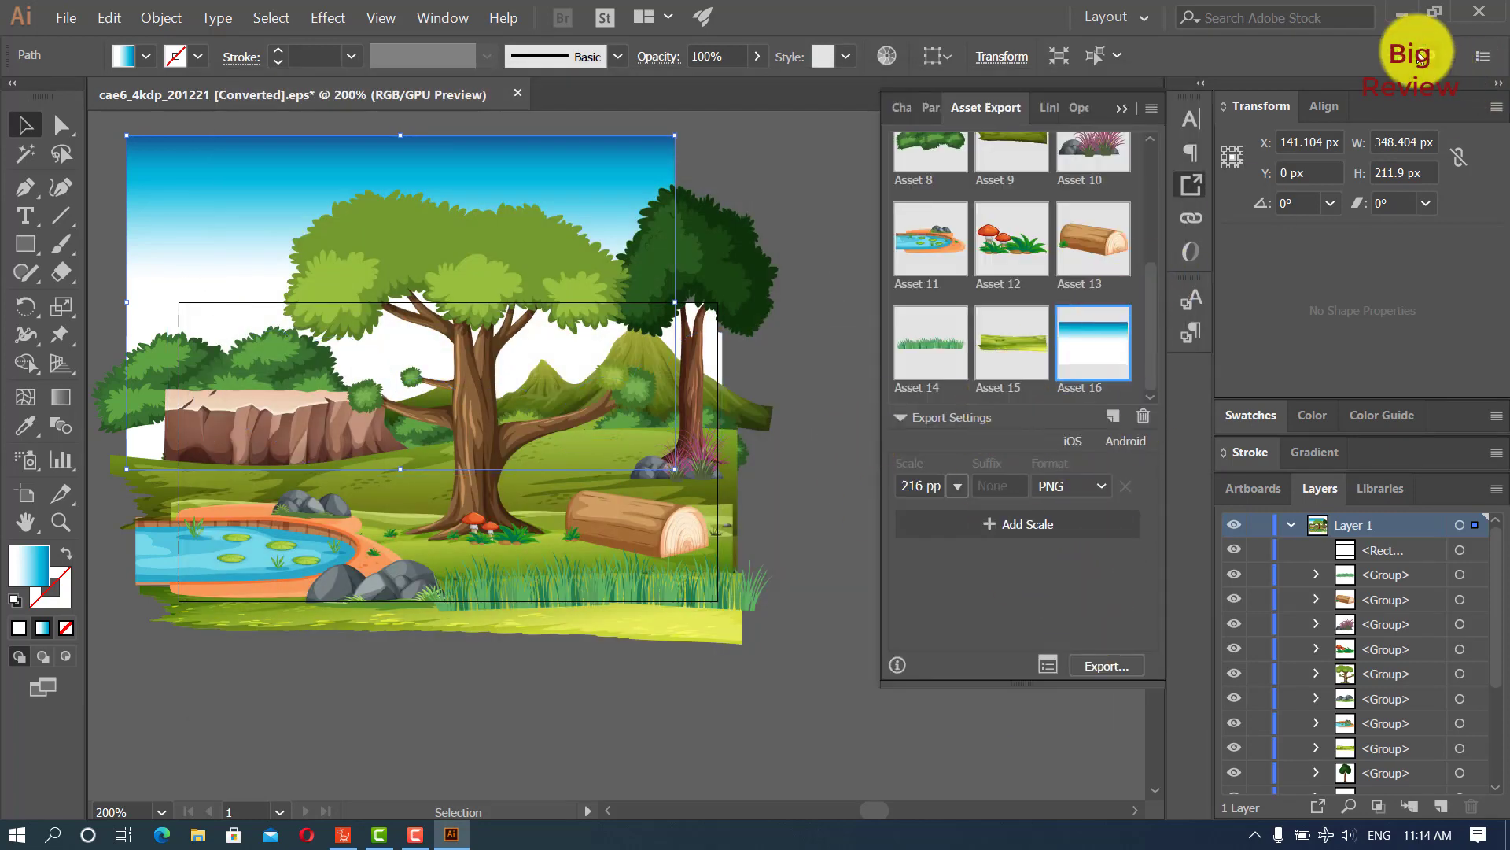
Minimize Illustrator, check the Desktop's Scene folder for the exported sky image, and close the folder
{"action": "left_click", "coordinate": [1407, 20]}
{"action": "left_click", "coordinate": [1407, 20]}
{"action": "left_click", "coordinate": [1393, 13]}
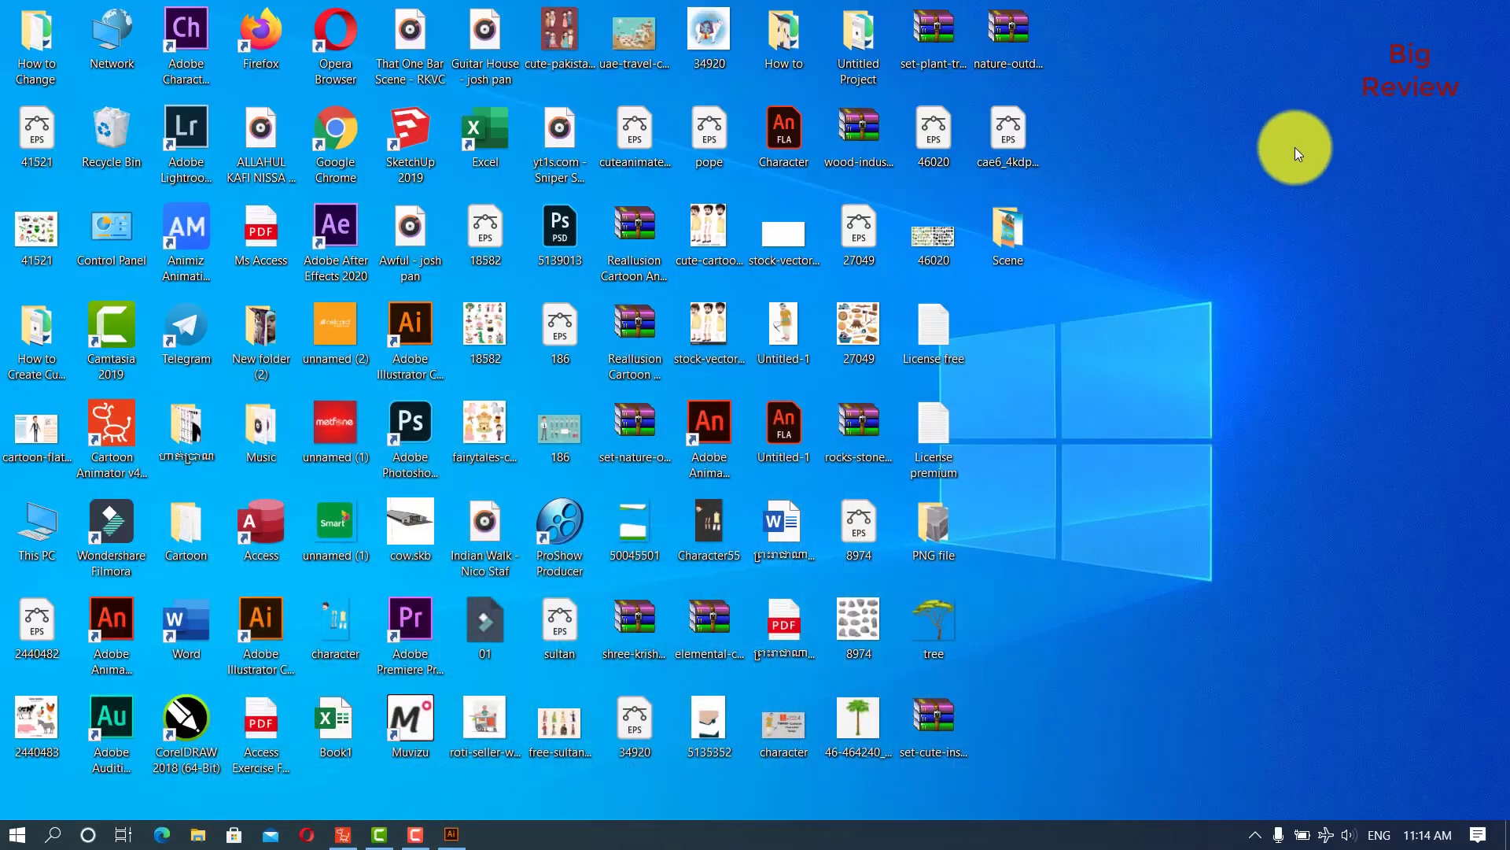
{"action": "double_click", "coordinate": [1036, 230]}
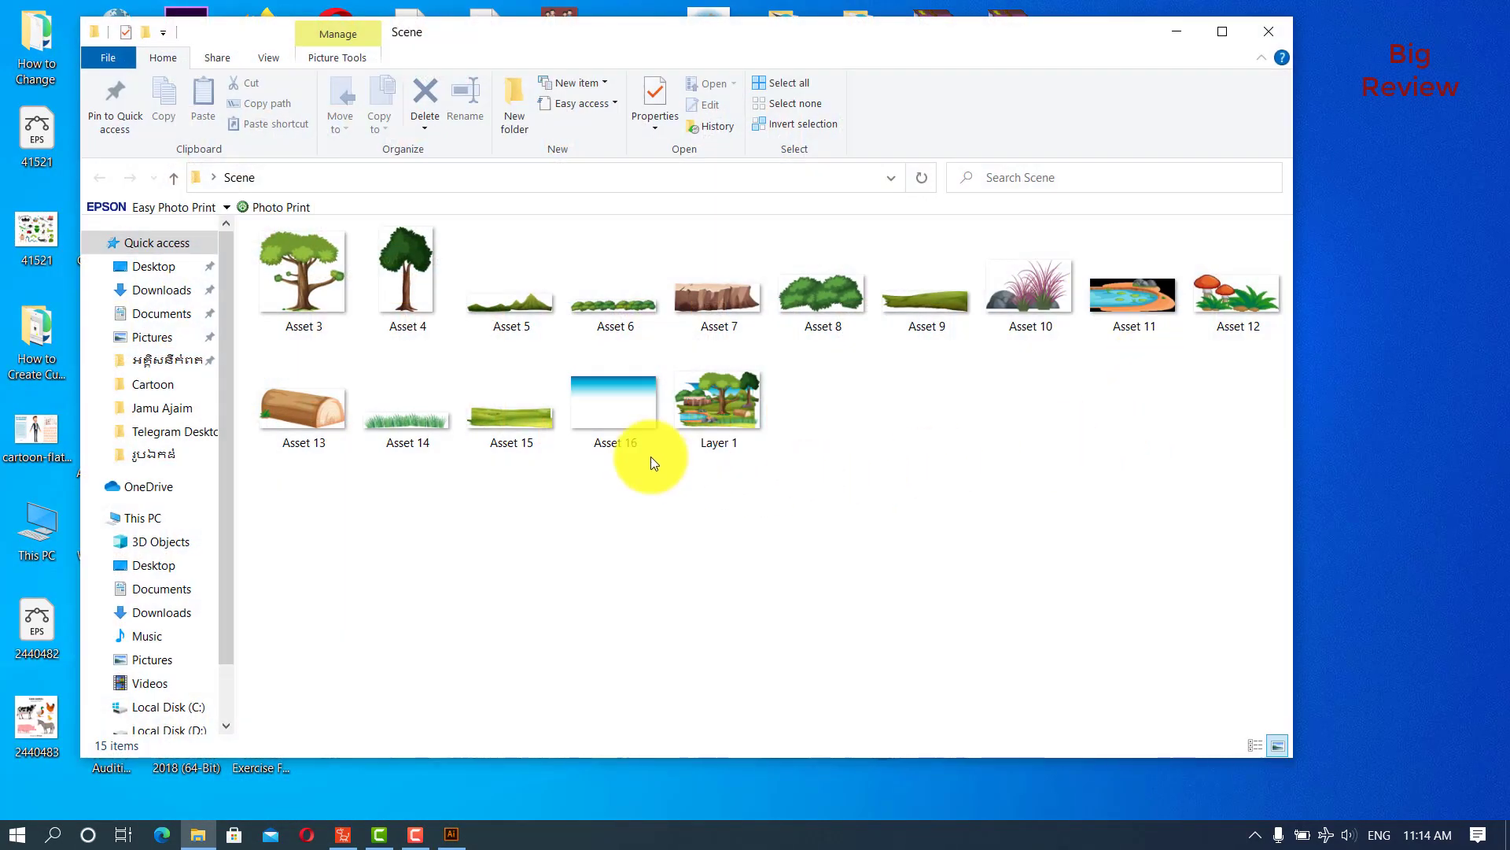
{"action": "left_click", "coordinate": [1270, 30]}
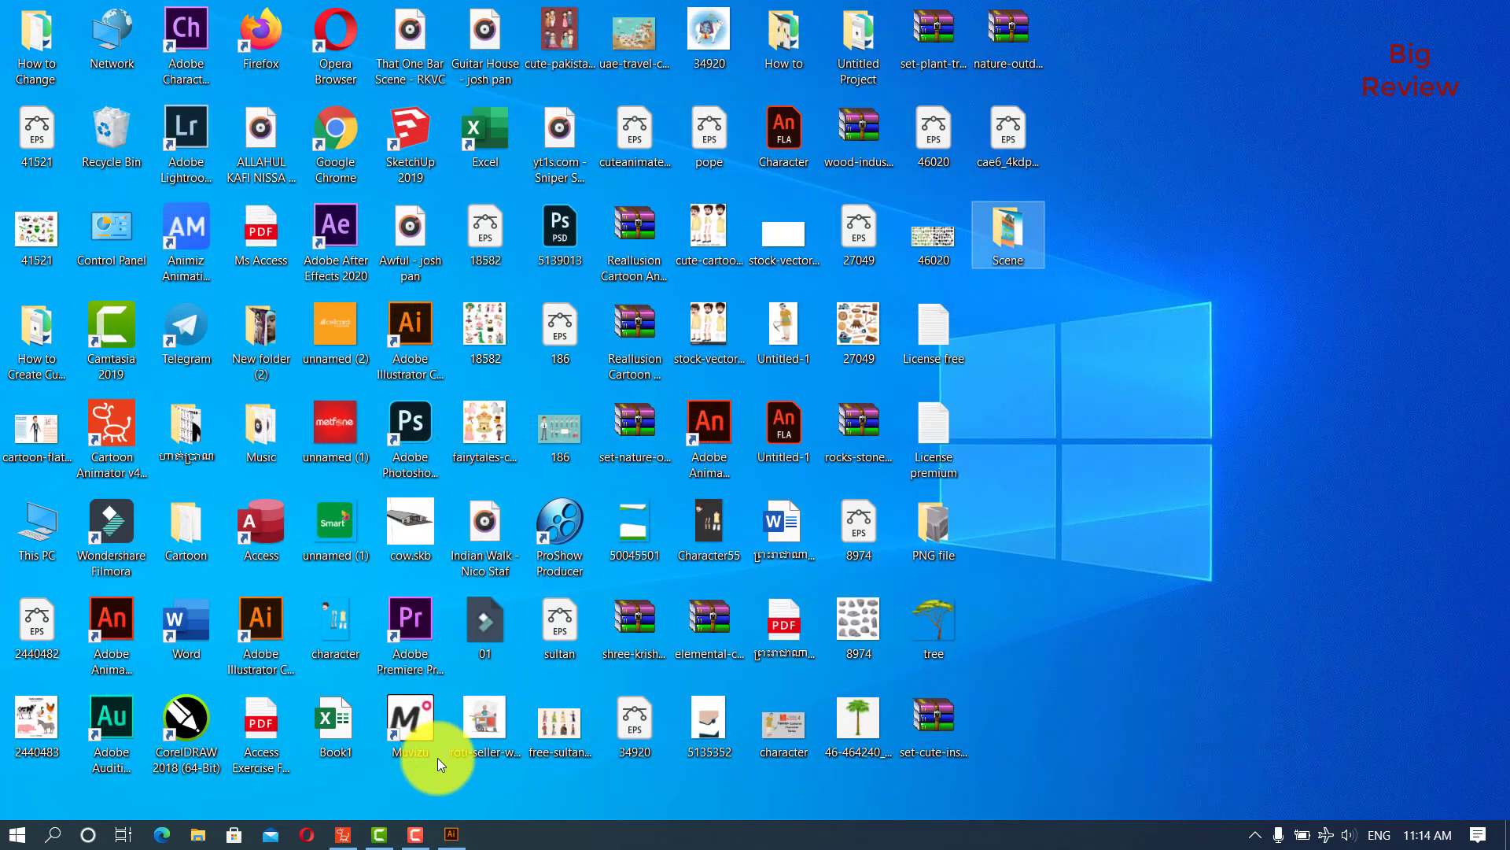
Switch to Cartoon Animator, shift the forest prop slightly right and down within the camera frame, and deselect it
{"action": "left_click", "coordinate": [343, 834]}
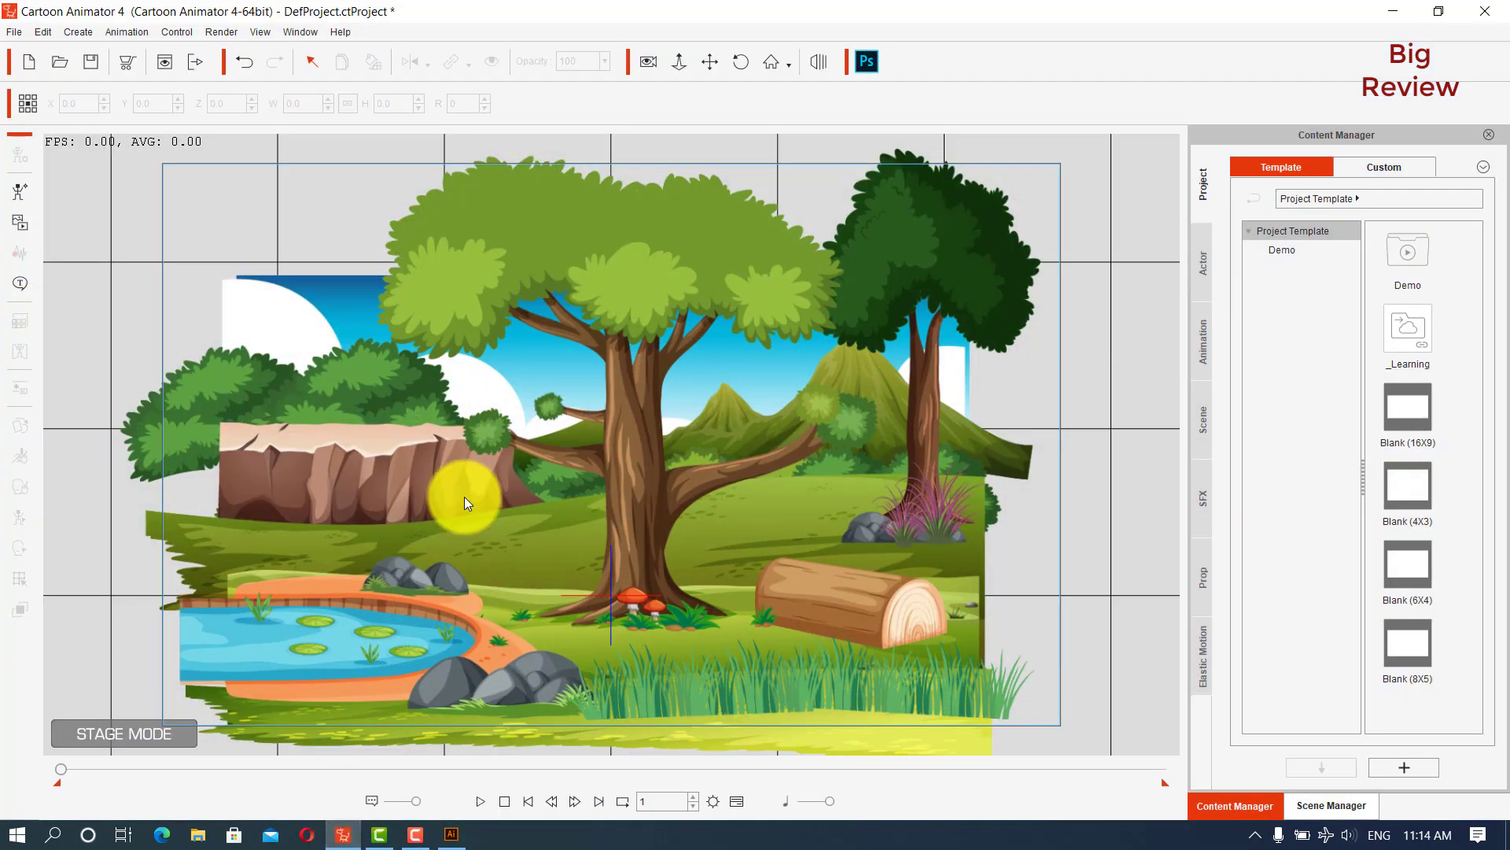
{"action": "left_click", "coordinate": [601, 437]}
{"action": "left_click_drag", "start_coordinate": [601, 437], "coordinate": [664, 455]}
{"action": "left_click", "coordinate": [142, 351]}
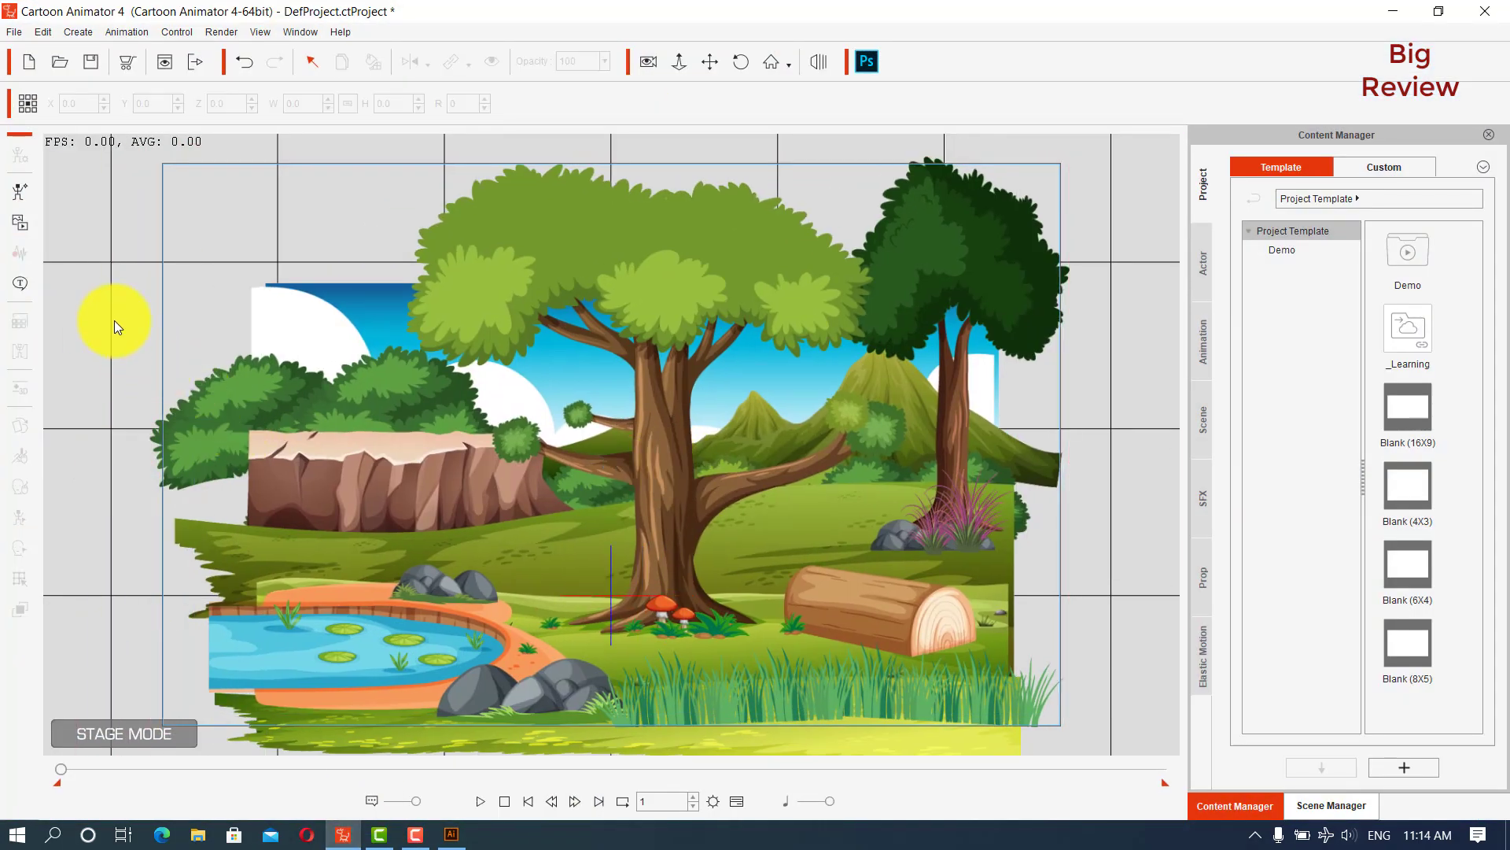
Import the Asset 16 sky image as a prop, move it toward the scene's upper left, and enlarge it to about 194.7 percent
{"action": "left_click", "coordinate": [20, 224]}
{"action": "left_click", "coordinate": [782, 327]}
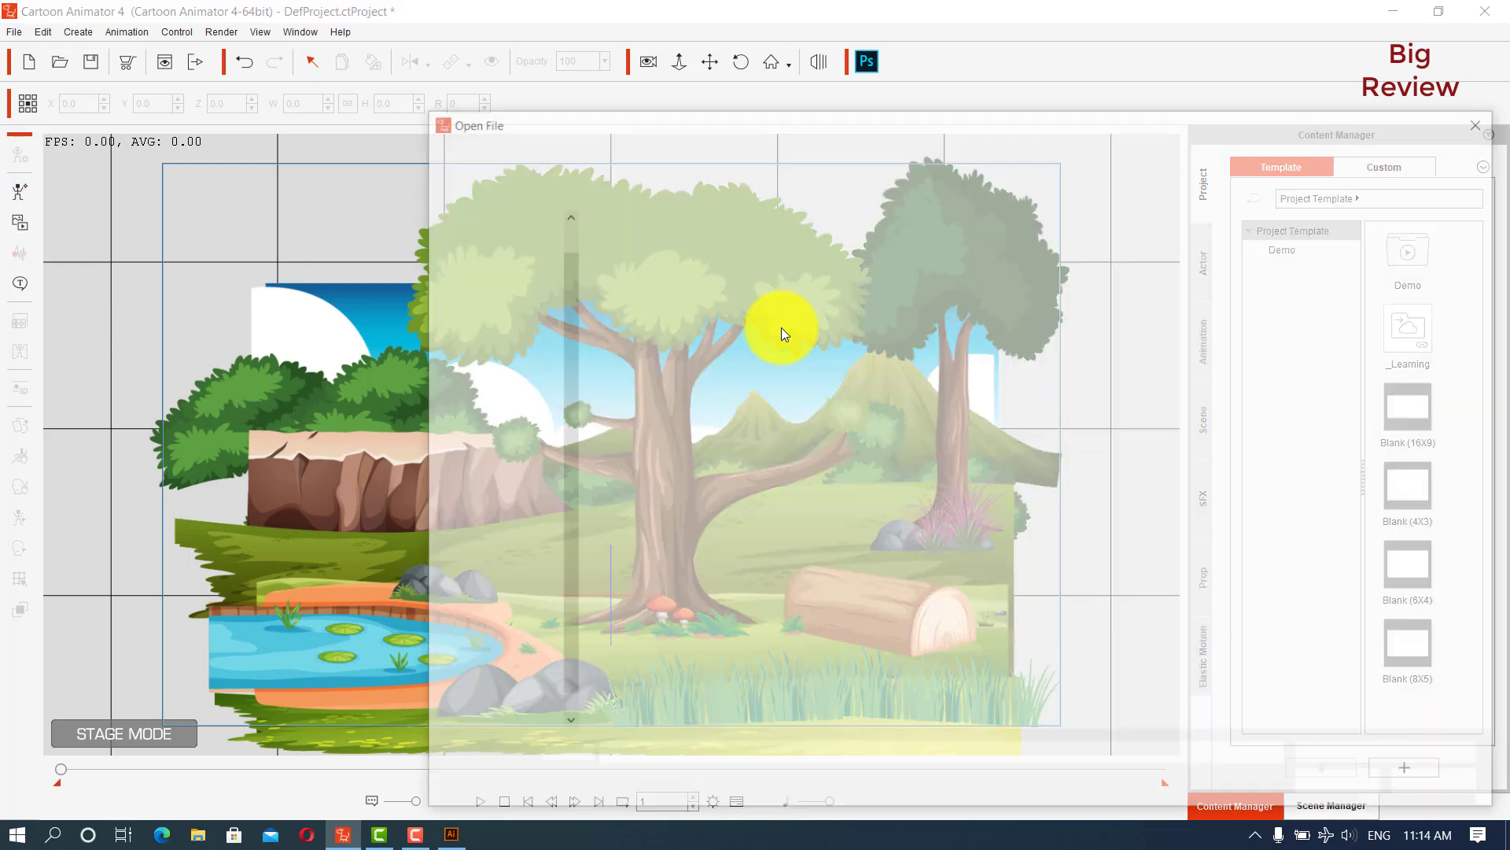
{"action": "double_click", "coordinate": [1213, 400]}
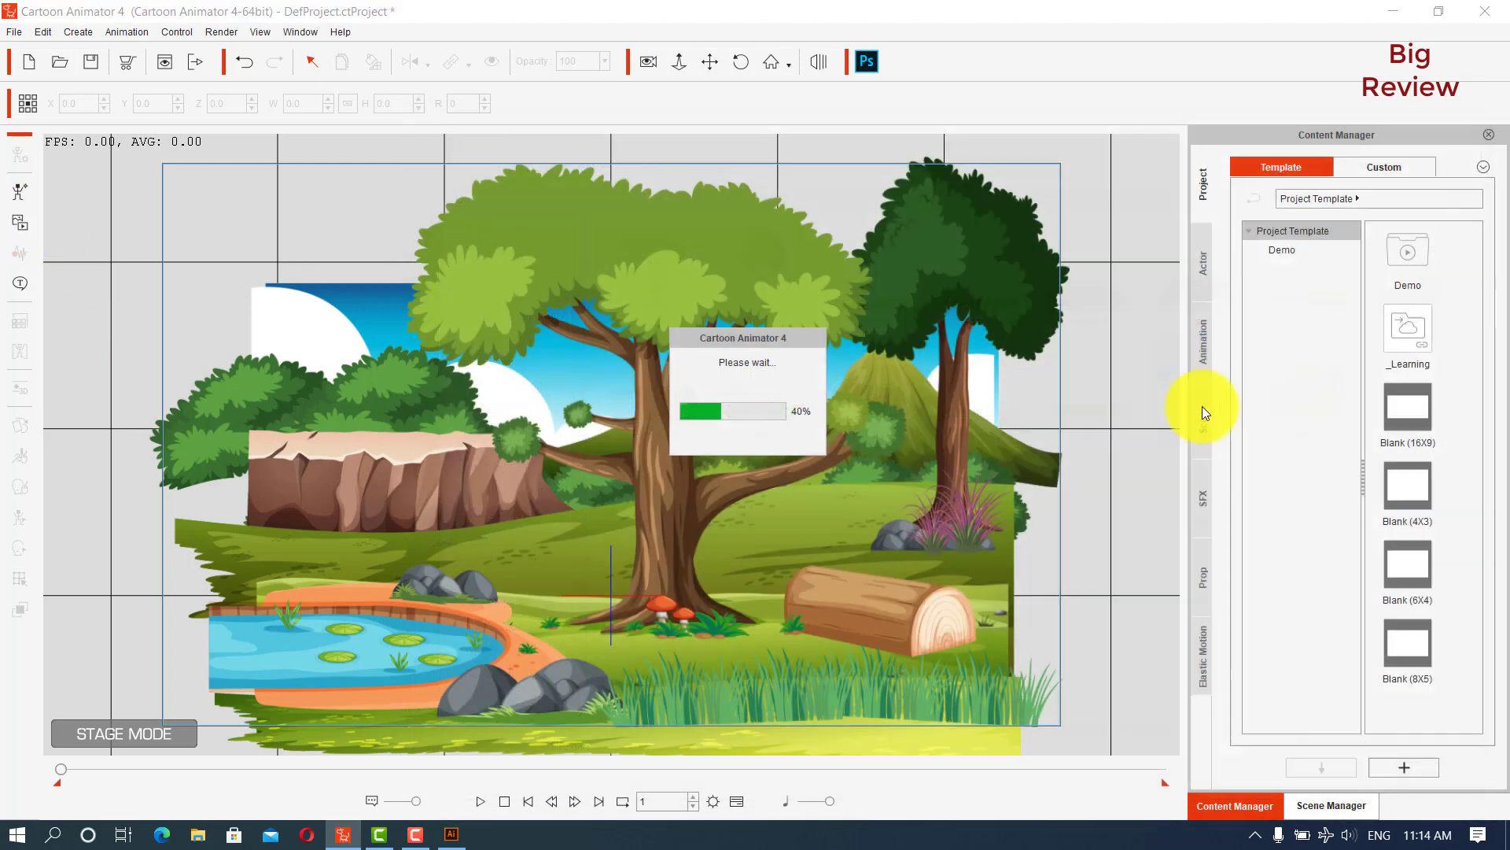
{"action": "left_click_drag", "start_coordinate": [742, 549], "coordinate": [556, 337]}
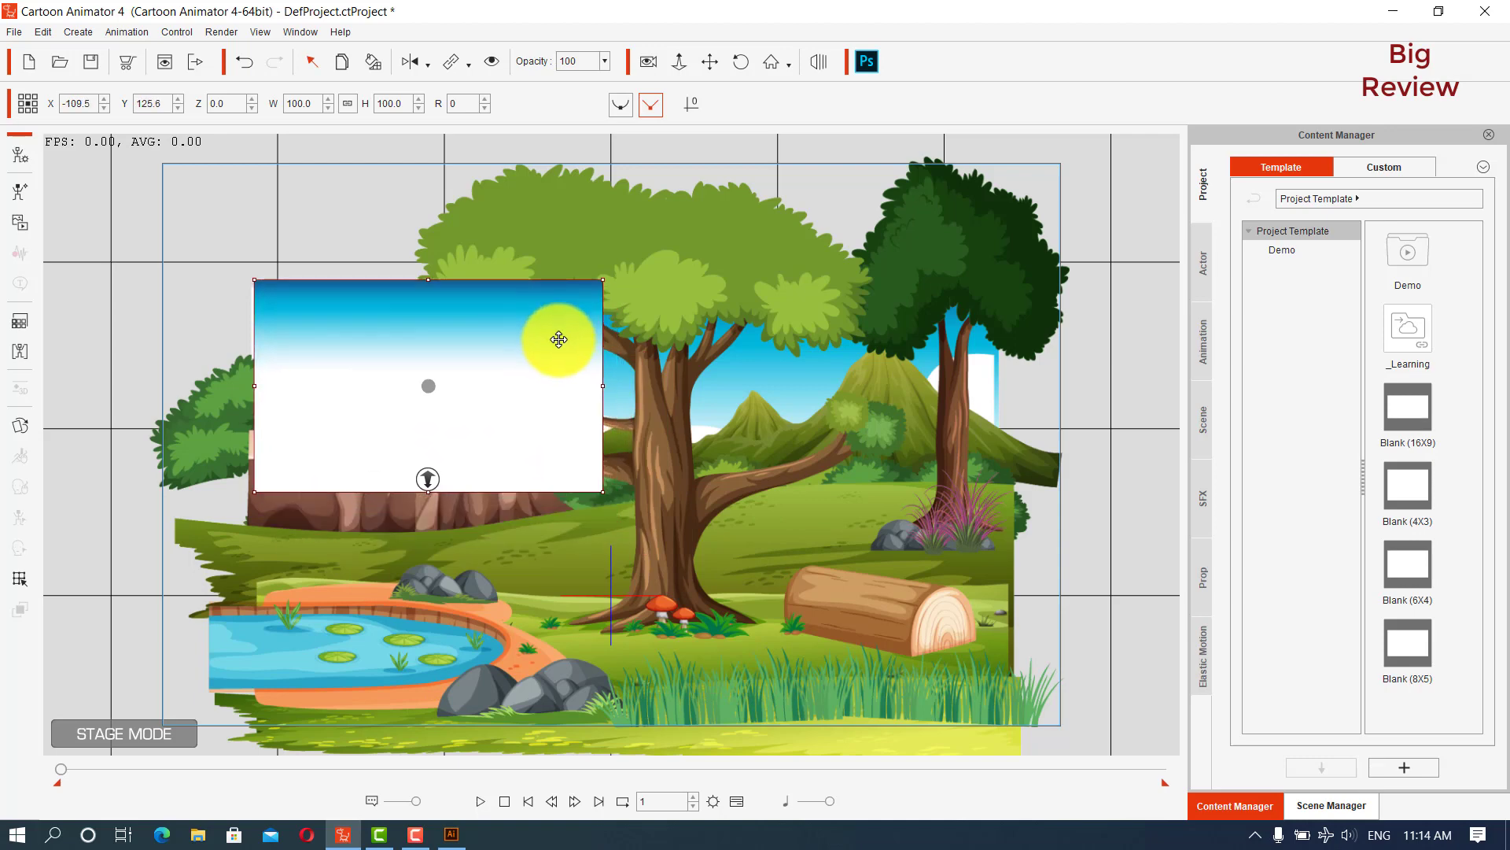
{"action": "left_click_drag", "start_coordinate": [605, 493], "coordinate": [782, 577]}
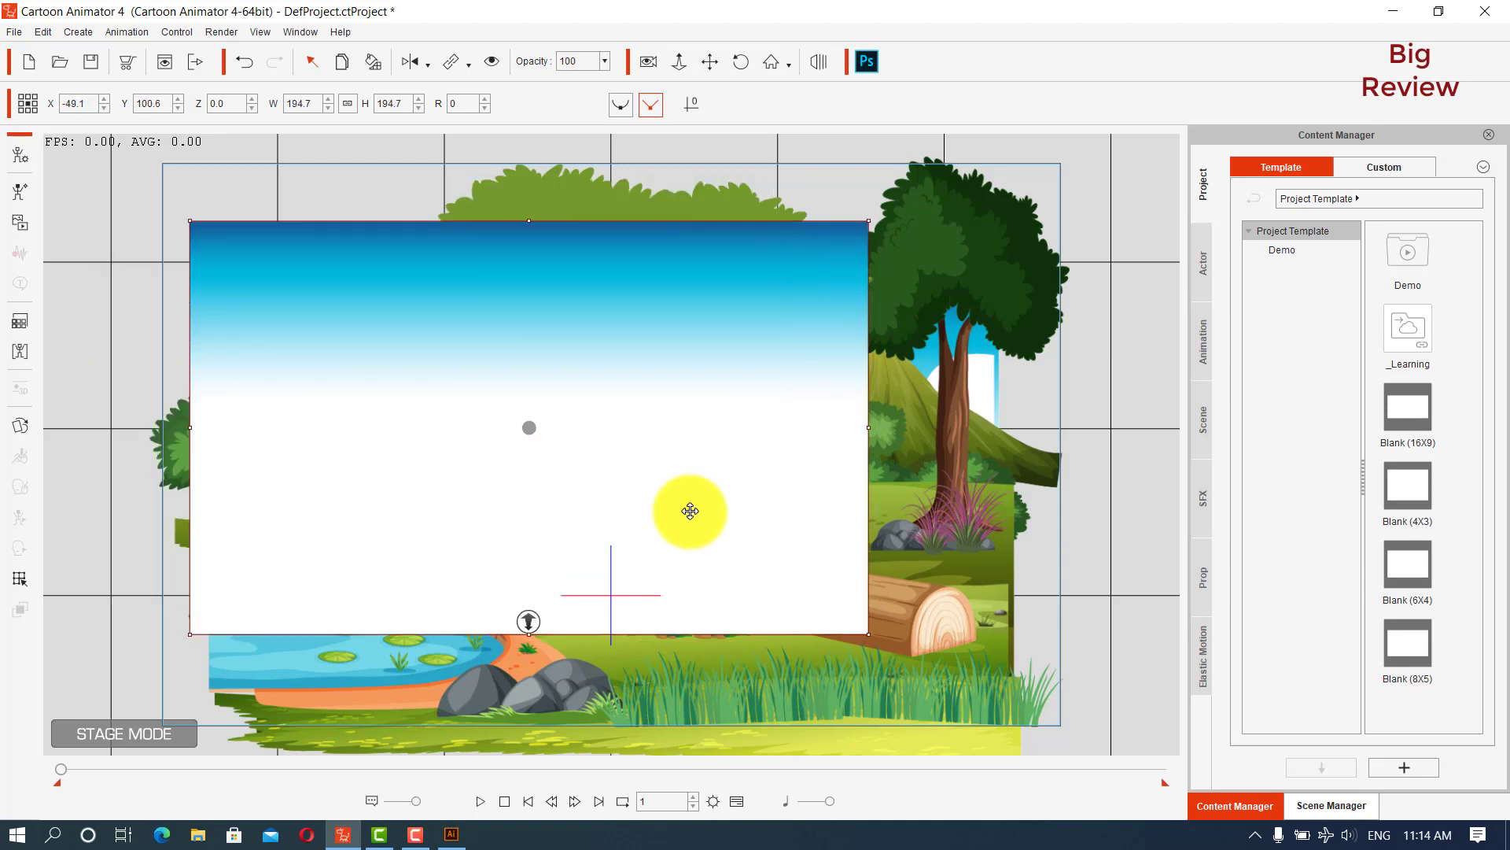